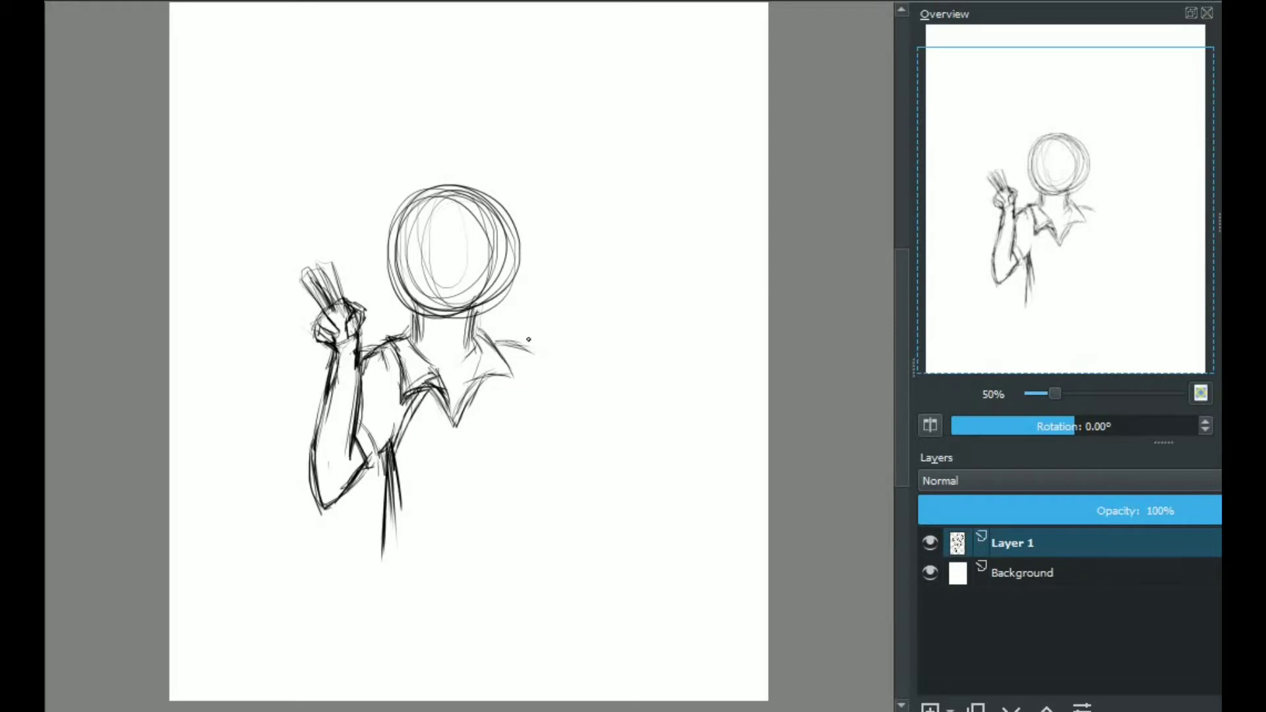
- Sketch the right-side shoulder line, the second peace-sign hand and its raised forearm down to the elbow
mouse_move(452, 368)
mouse_down()
mouse_move(534, 350)
mouse_move(560, 270)
mouse_move(557, 330)
mouse_move(579, 346)
mouse_up()
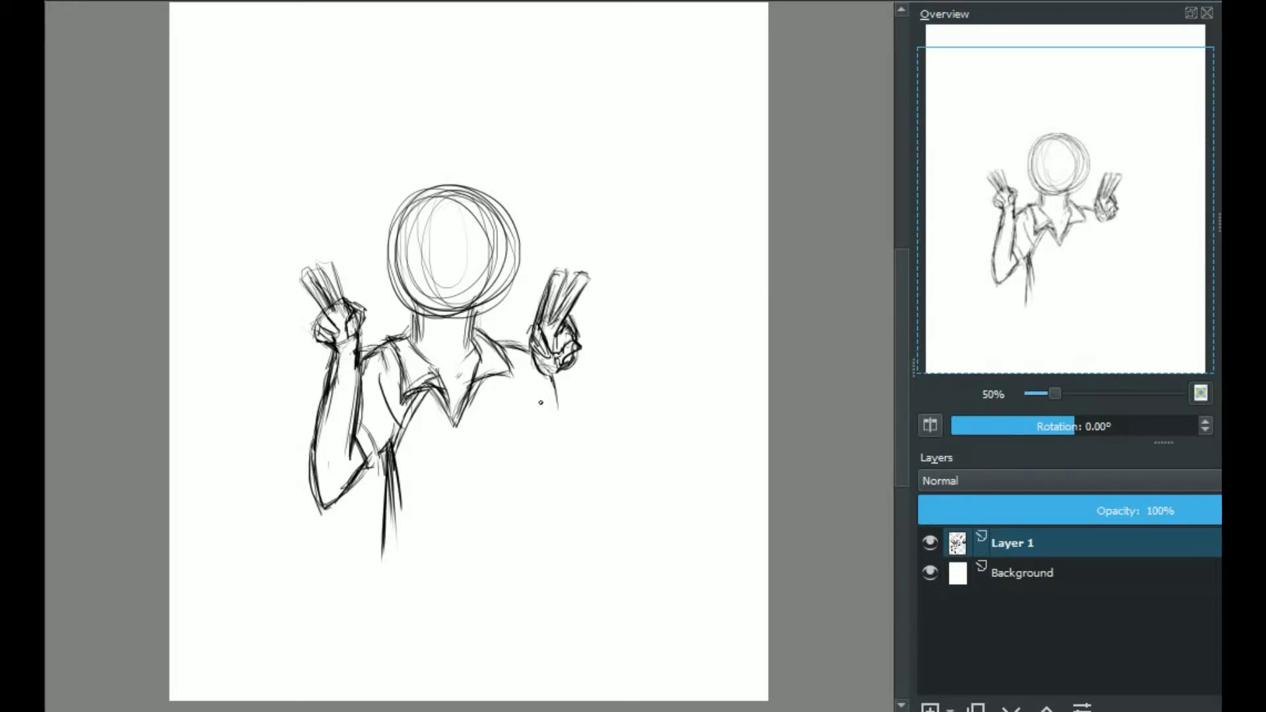
drag(521, 470, 568, 506)
drag(565, 370, 594, 501)
drag(548, 500, 589, 511)
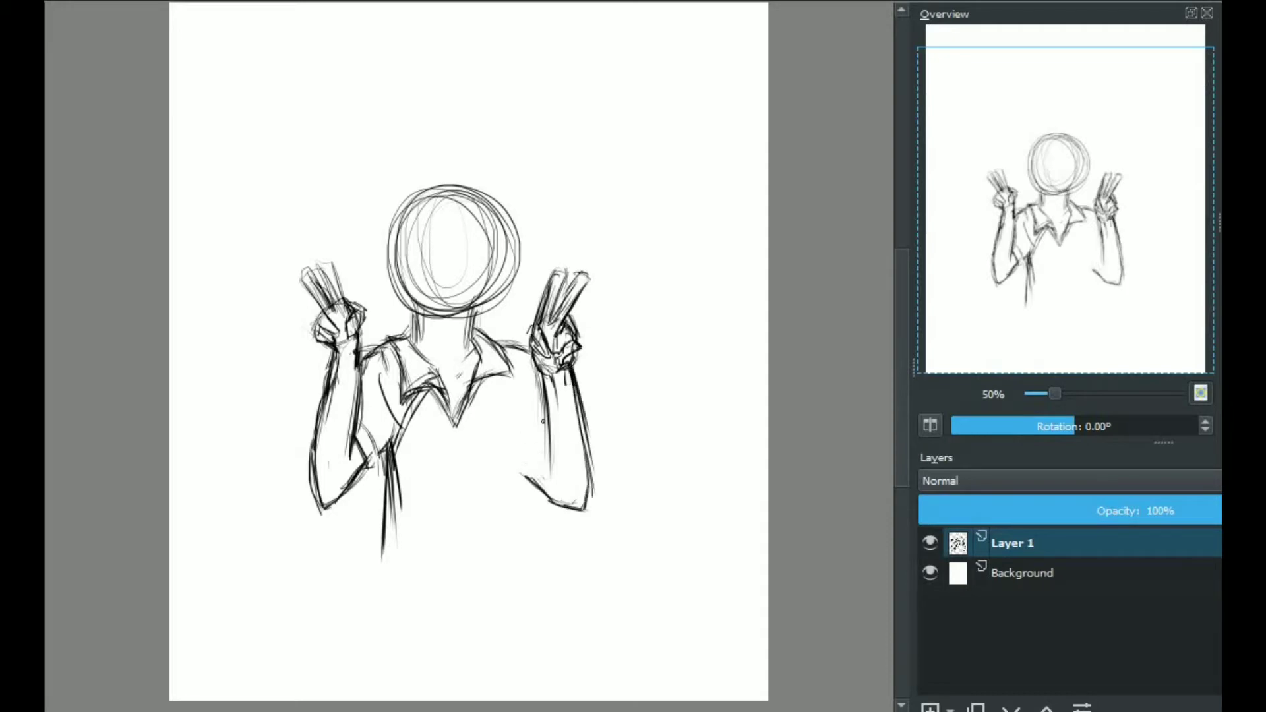
- Sketch the right-side sleeve seam and the two sides of the torso below the arms
drag(509, 419, 521, 446)
drag(412, 468, 396, 552)
drag(538, 498, 540, 552)
- Sketch the foot-shaped emblem, the two kanji characters and a large number 10 on the jersey's front
scroll(472, 531, up, 2)
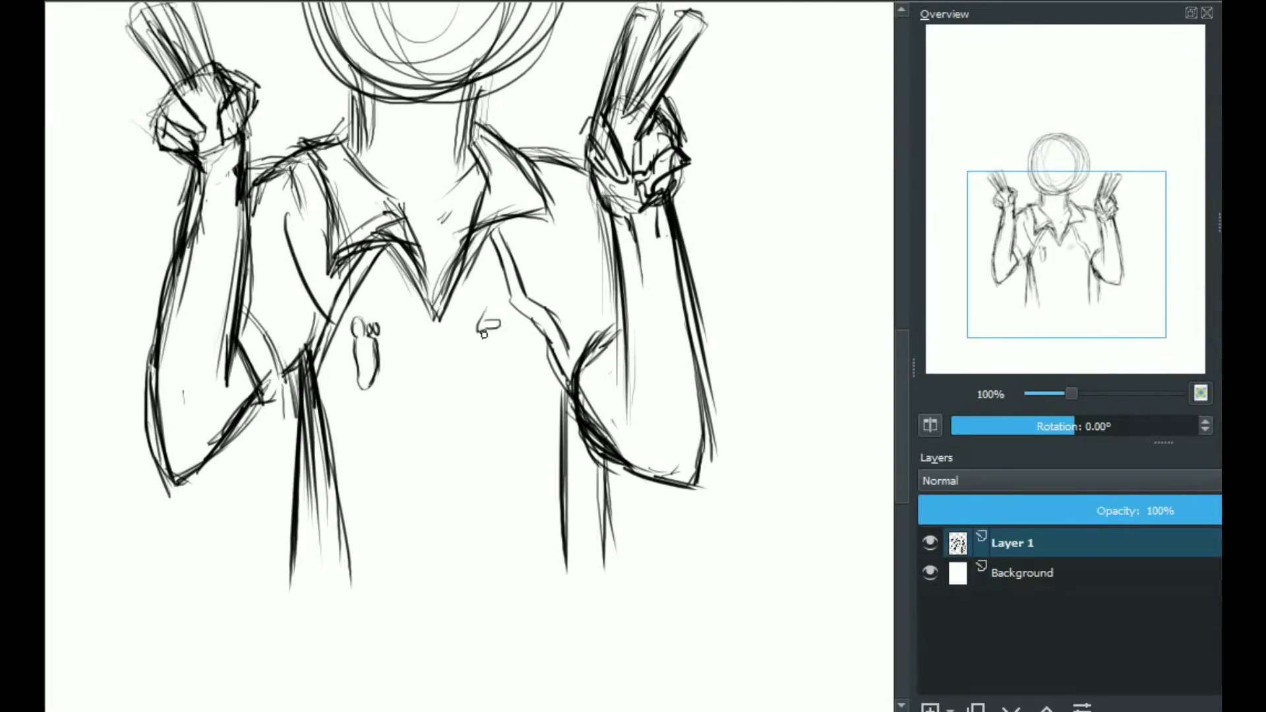
drag(536, 367, 532, 378)
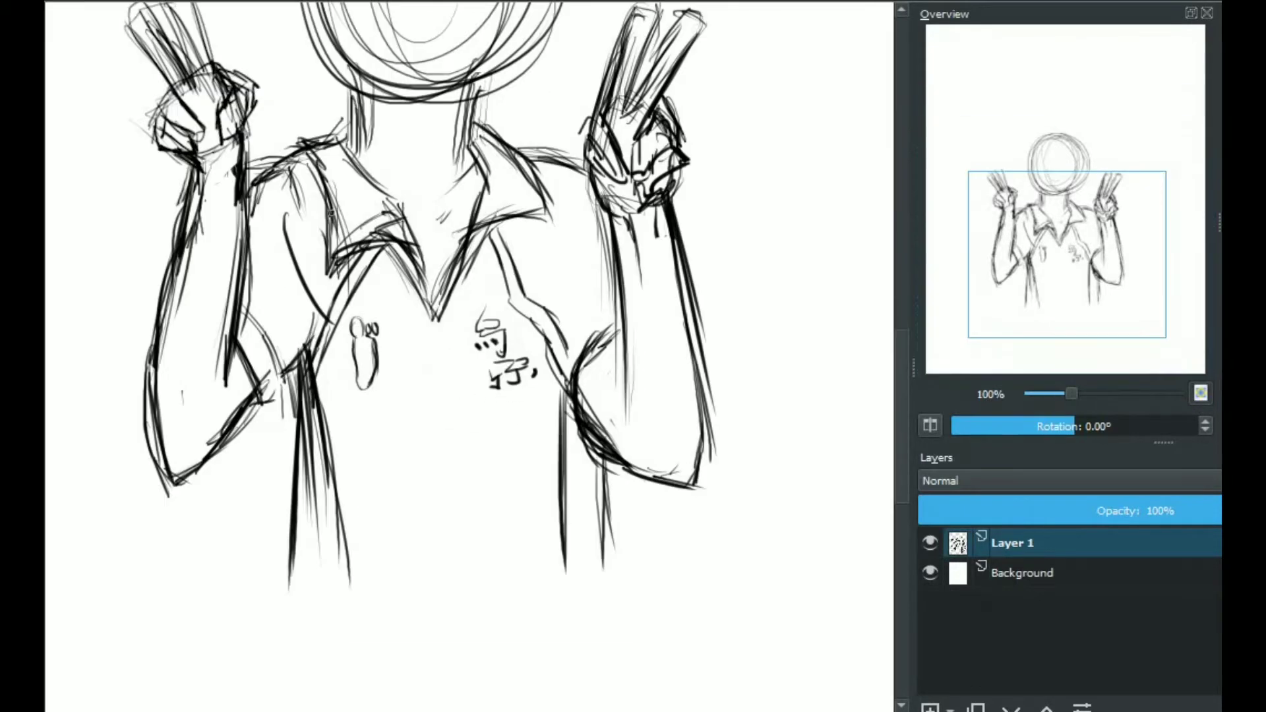
drag(364, 414, 370, 396)
drag(455, 428, 447, 559)
drag(472, 416, 544, 551)
drag(465, 435, 521, 548)
drag(522, 449, 527, 552)
mouse_move(368, 429)
mouse_down()
mouse_move(399, 396)
mouse_move(422, 547)
mouse_up()
drag(395, 432, 386, 567)
- Enlarge the whole figure sketch on the canvas with the Transform tool
scroll(419, 534, down, 2)
key(ctrl+t)
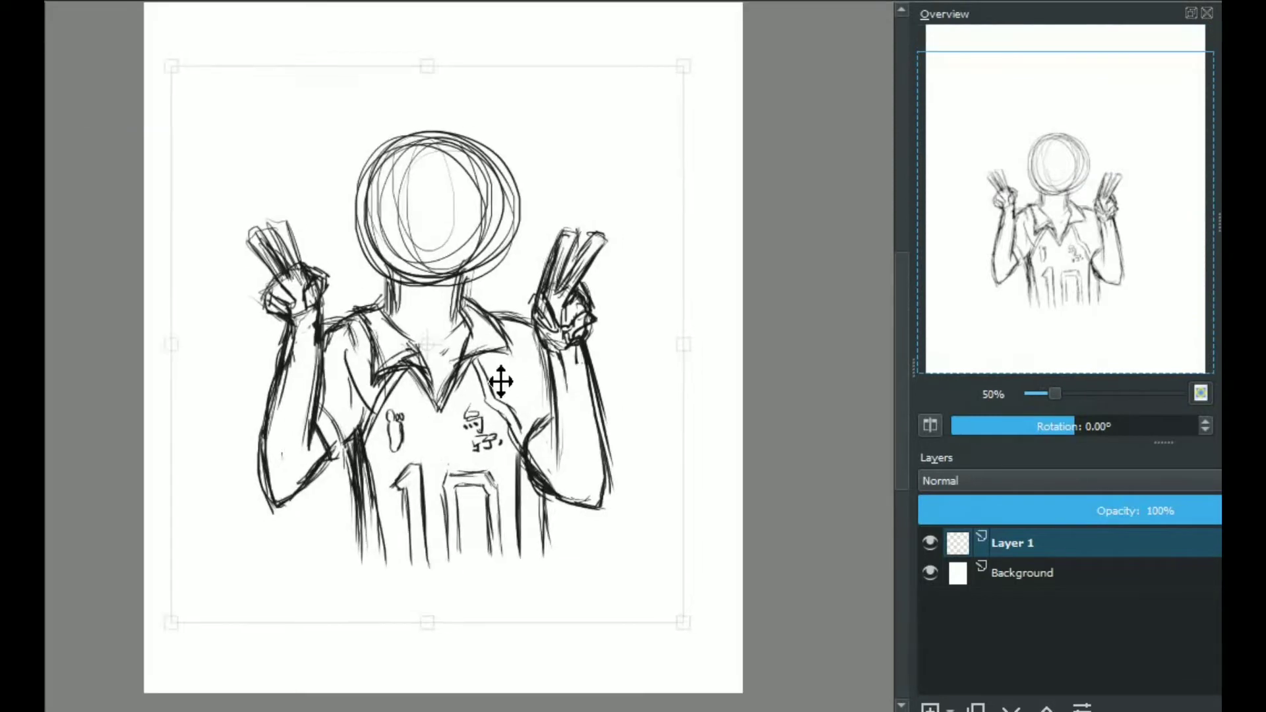
scroll(503, 360, down, 2)
scroll(380, 268, up, 2)
- Sketch the jawline, the left-side ear and a wide smiling mouth inside the head circle
mouse_move(380, 267)
mouse_down()
mouse_move(447, 313)
mouse_move(488, 333)
mouse_up()
drag(511, 251, 462, 343)
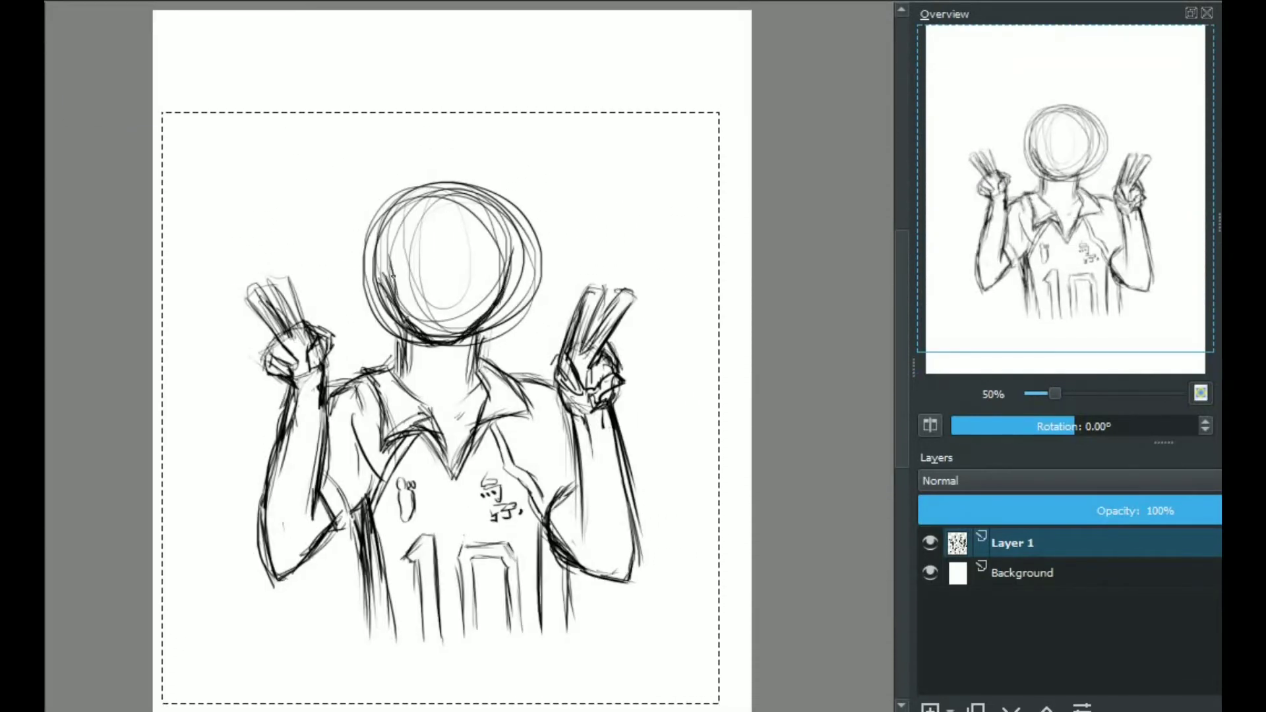
drag(383, 250, 399, 308)
drag(405, 300, 480, 300)
- Sketch the central fringe strands and the spiky hair tufts on the left side of the head
drag(428, 194, 459, 240)
mouse_move(399, 188)
mouse_down()
mouse_move(409, 242)
mouse_move(389, 254)
mouse_up()
drag(373, 218, 356, 251)
drag(356, 165, 302, 209)
mouse_move(333, 211)
mouse_down()
mouse_move(355, 222)
mouse_move(333, 235)
mouse_up()
drag(357, 172, 322, 186)
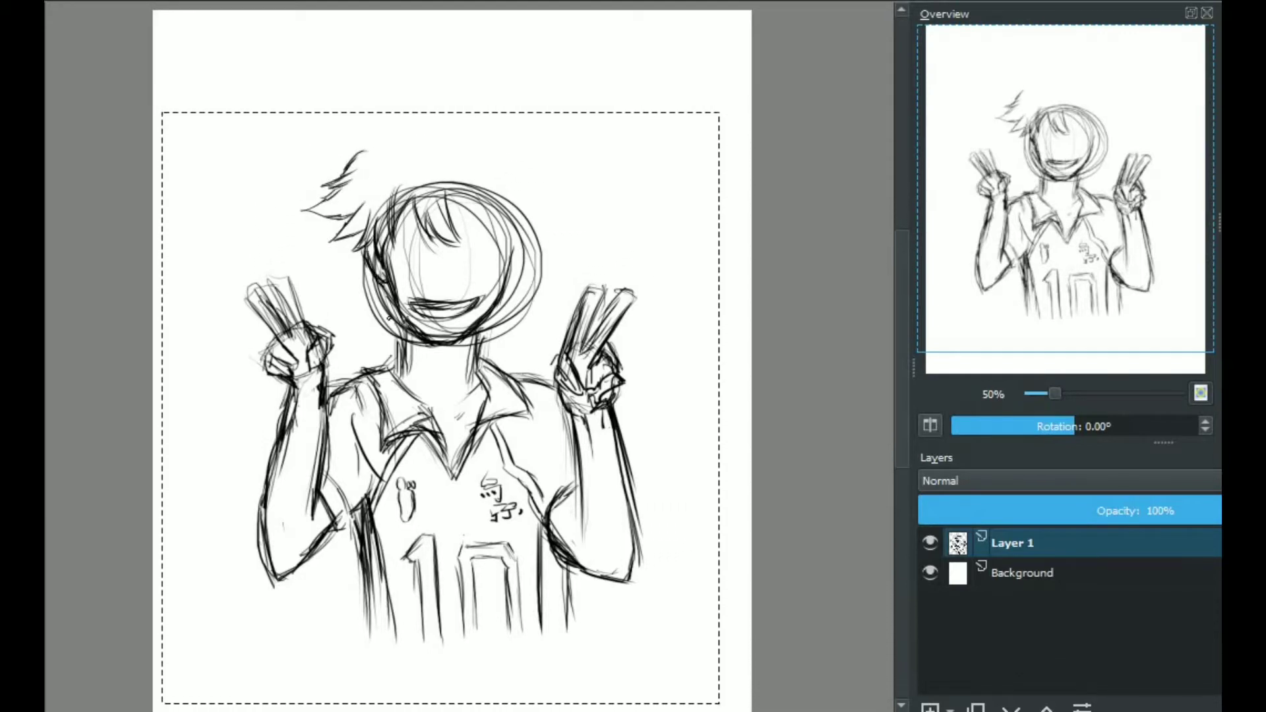
- Sketch the right-side fringe and hair around the ear, add another left tuft, and clear the selection
mouse_move(501, 194)
mouse_down()
mouse_move(547, 238)
mouse_move(551, 224)
mouse_move(470, 346)
mouse_move(508, 469)
mouse_up()
scroll(582, 192, up, 1)
mouse_move(285, 226)
mouse_down()
mouse_move(333, 283)
mouse_move(353, 235)
mouse_up()
drag(414, 306, 381, 376)
key(ctrl+shift+a)
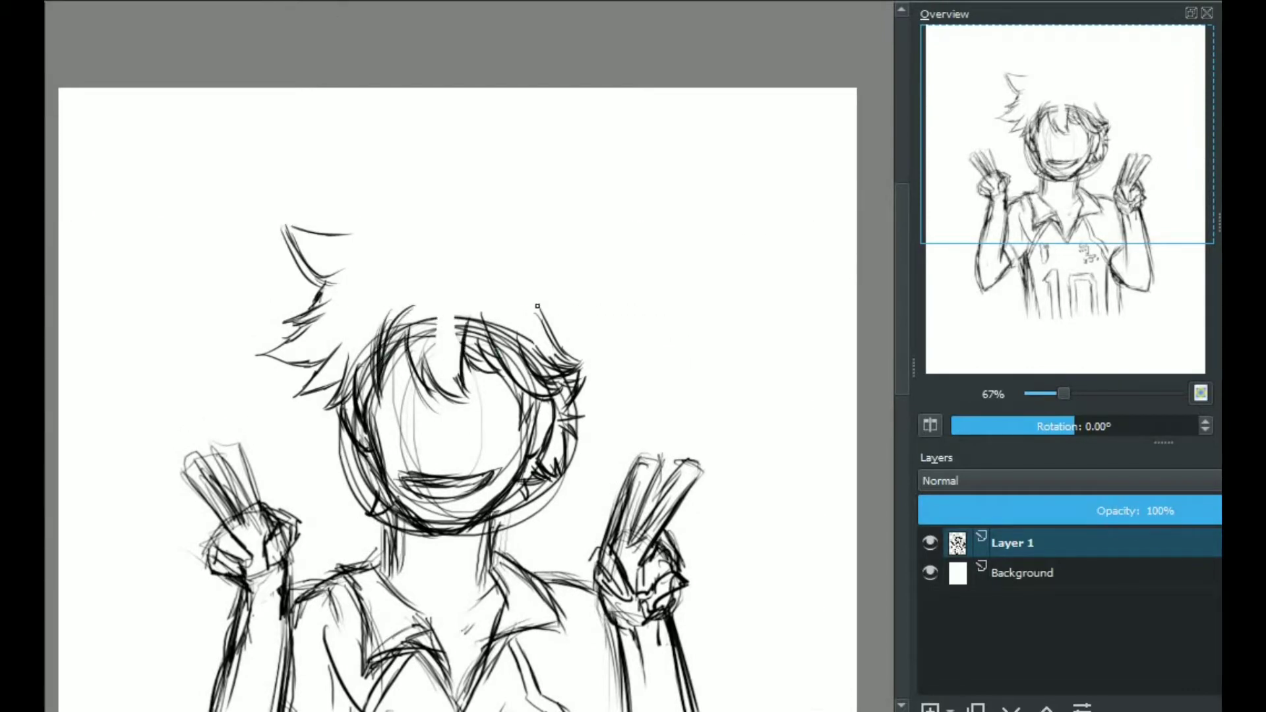
- Sketch the tall spikes along the top of the hair and the inner strands on its left side
drag(404, 268, 372, 249)
mouse_move(320, 166)
mouse_down()
mouse_move(395, 208)
mouse_move(382, 211)
mouse_up()
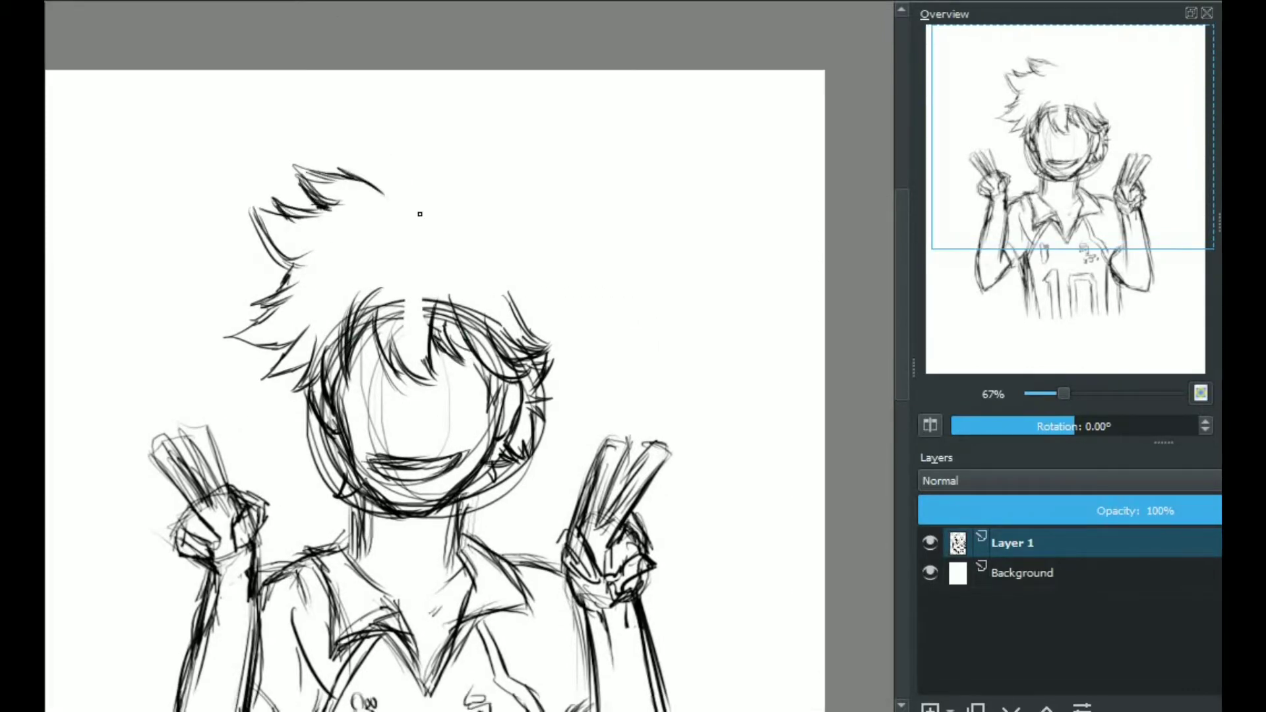
mouse_move(369, 115)
mouse_down()
mouse_move(383, 211)
mouse_move(475, 204)
mouse_up()
mouse_move(310, 236)
mouse_down()
mouse_move(369, 228)
mouse_move(326, 257)
mouse_up()
drag(393, 243, 343, 284)
drag(338, 287, 286, 322)
drag(463, 141, 473, 168)
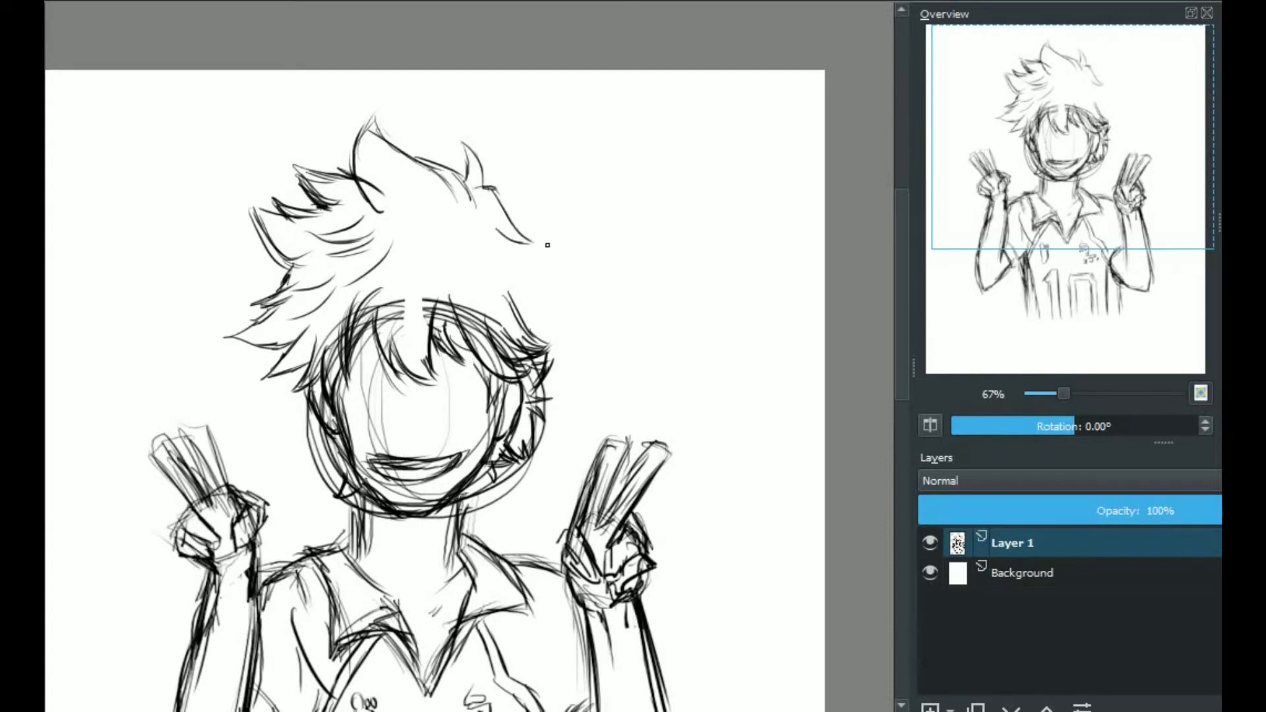
- Erase the rough lines on the right side of the head and redraw that side as layered hair spikes
mouse_move(465, 217)
mouse_down()
mouse_move(505, 235)
mouse_move(564, 280)
mouse_up()
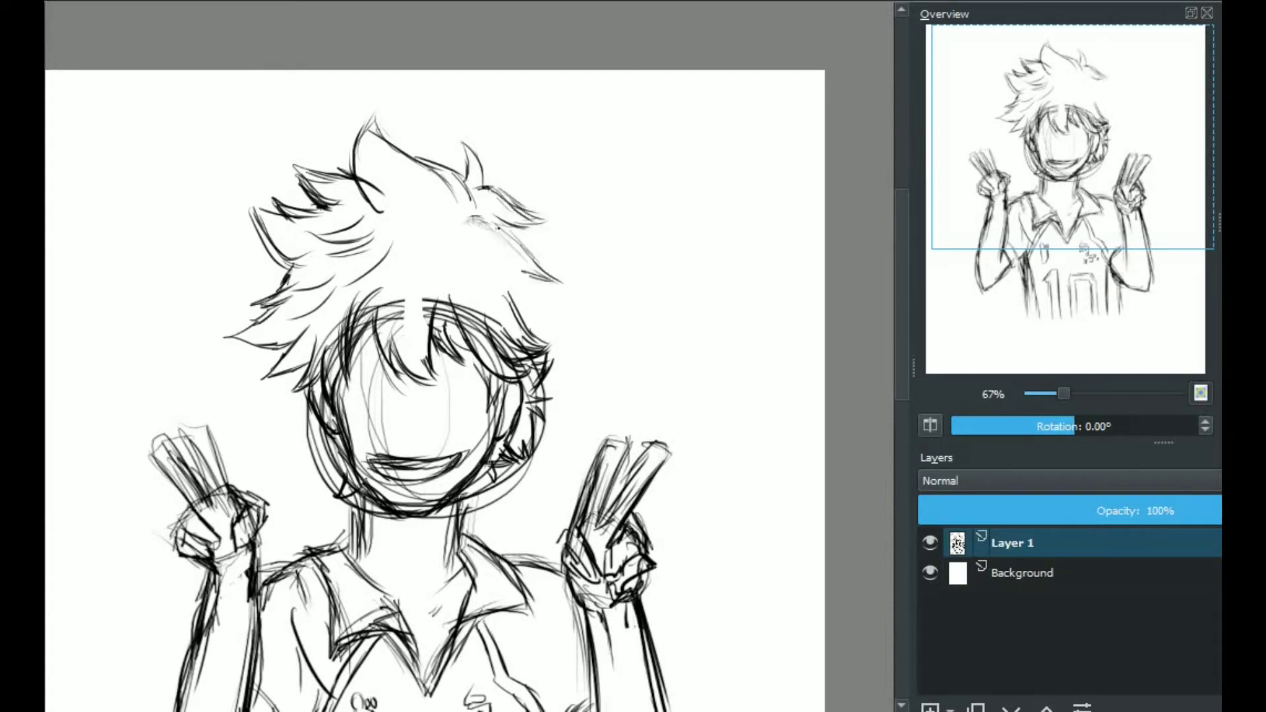
key(e)
mouse_move(475, 304)
mouse_down()
mouse_move(547, 363)
mouse_move(554, 409)
mouse_up()
key(e)
drag(488, 326, 547, 386)
mouse_move(521, 290)
mouse_down()
mouse_move(567, 347)
mouse_move(579, 333)
mouse_move(548, 339)
mouse_up()
key(ctrl+z)
key(ctrl+z)
drag(501, 227, 577, 287)
drag(511, 211, 564, 251)
- Erase the rough mouth and chin guide lines and redraw a cleaner jawline with a pointed chin
key(e)
drag(376, 461, 462, 471)
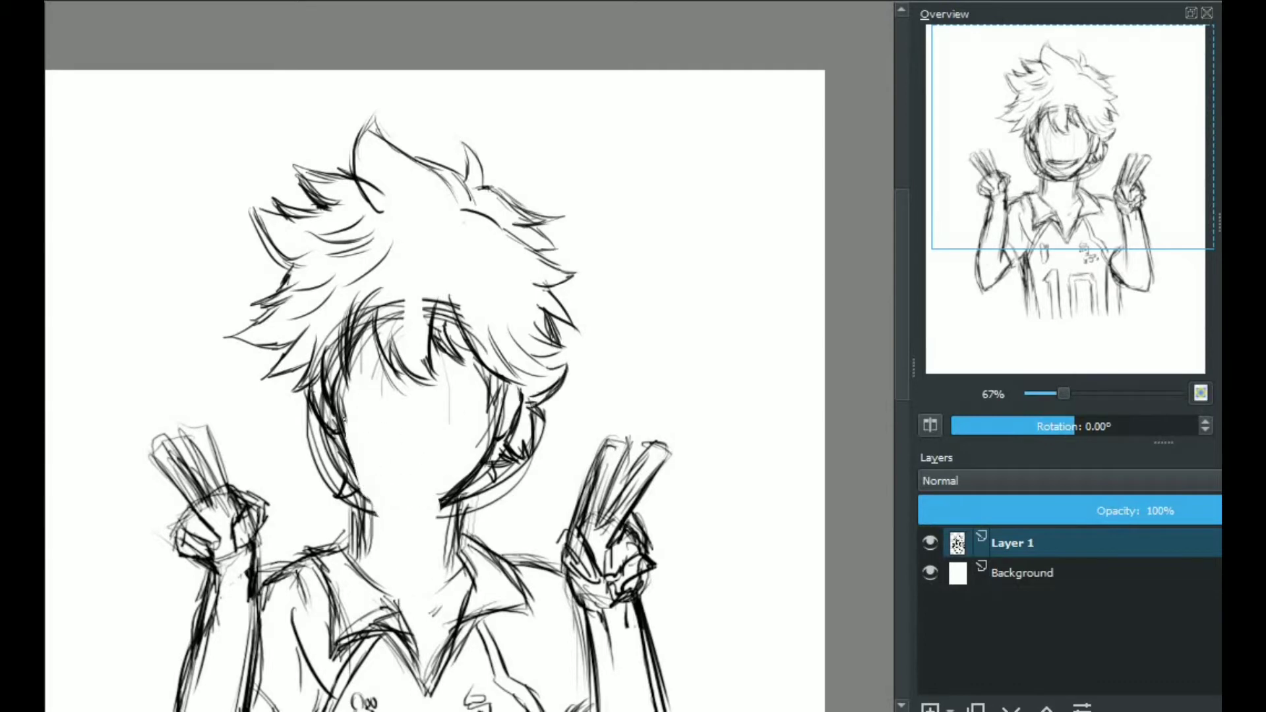
key(e)
drag(343, 422, 395, 514)
drag(369, 508, 461, 485)
- Sketch the nose, closed curved eyes, eyebrows and open smiling mouth on the face
drag(417, 391, 416, 429)
key(1)
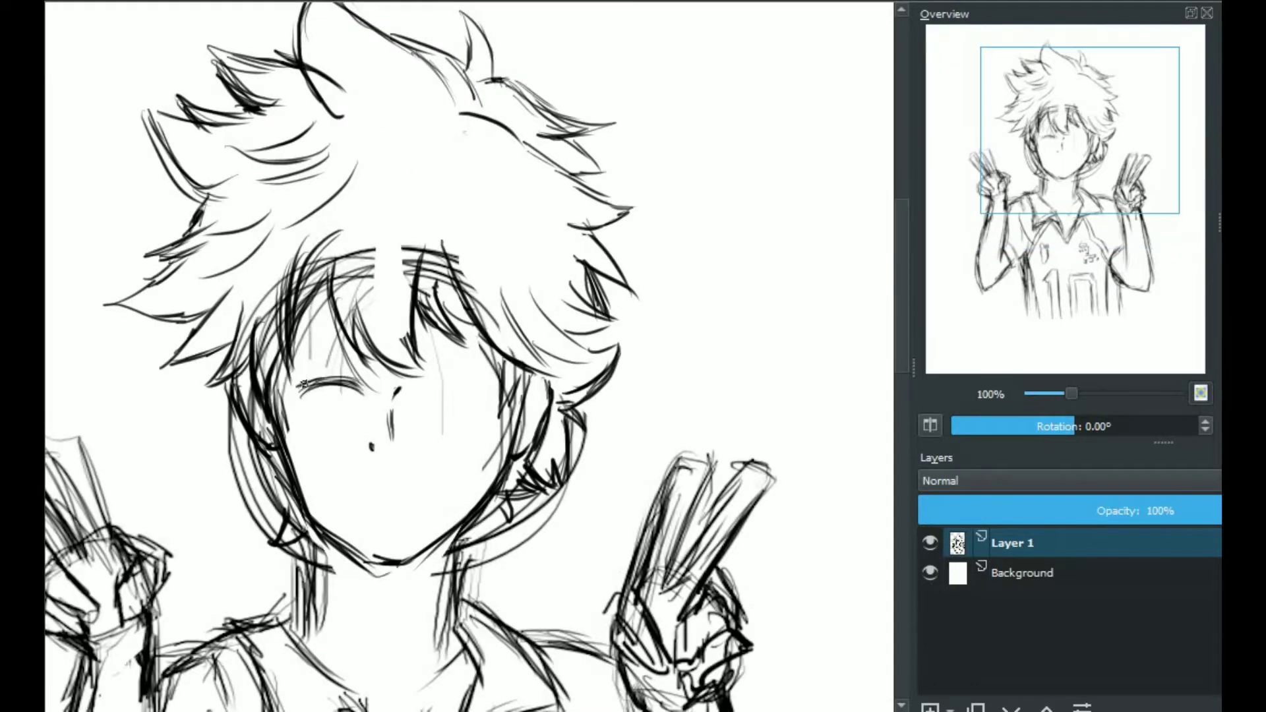
drag(300, 390, 367, 385)
key(e)
drag(371, 447, 378, 460)
drag(417, 317, 475, 330)
scroll(439, 354, down, 2)
mouse_move(346, 409)
mouse_down()
mouse_move(493, 435)
mouse_move(471, 445)
mouse_up()
- Outline the head and hair with a freehand selection
key(minus)
mouse_move(432, 366)
mouse_down()
mouse_move(283, 132)
mouse_move(369, 370)
mouse_up()
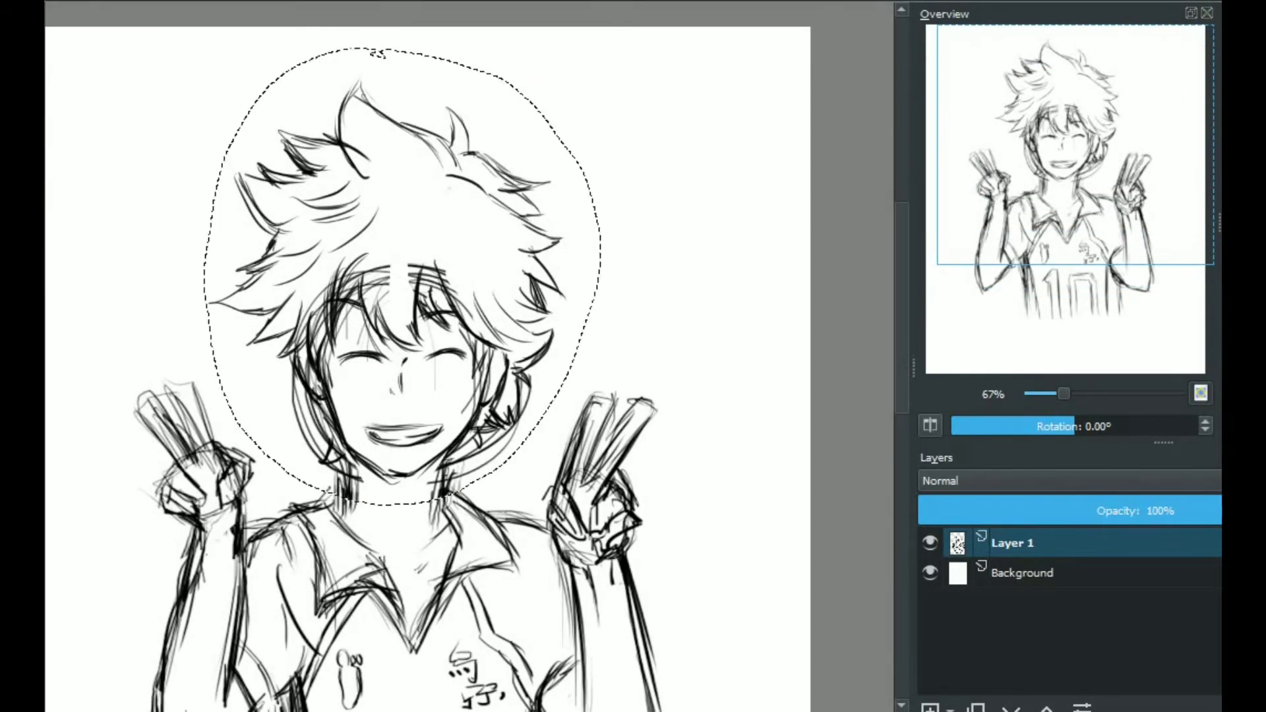
scroll(370, 370, down, 2)
scroll(224, 332, up, 2)
- Clean up the left-side forearm, erase its rough peace-sign hand and redraw the hand with clearer fingers
drag(239, 285, 218, 536)
key(e)
drag(285, 250, 276, 421)
key(e)
drag(191, 99, 178, 103)
drag(217, 198, 208, 194)
key(Delete)
scroll(202, 283, up, 2)
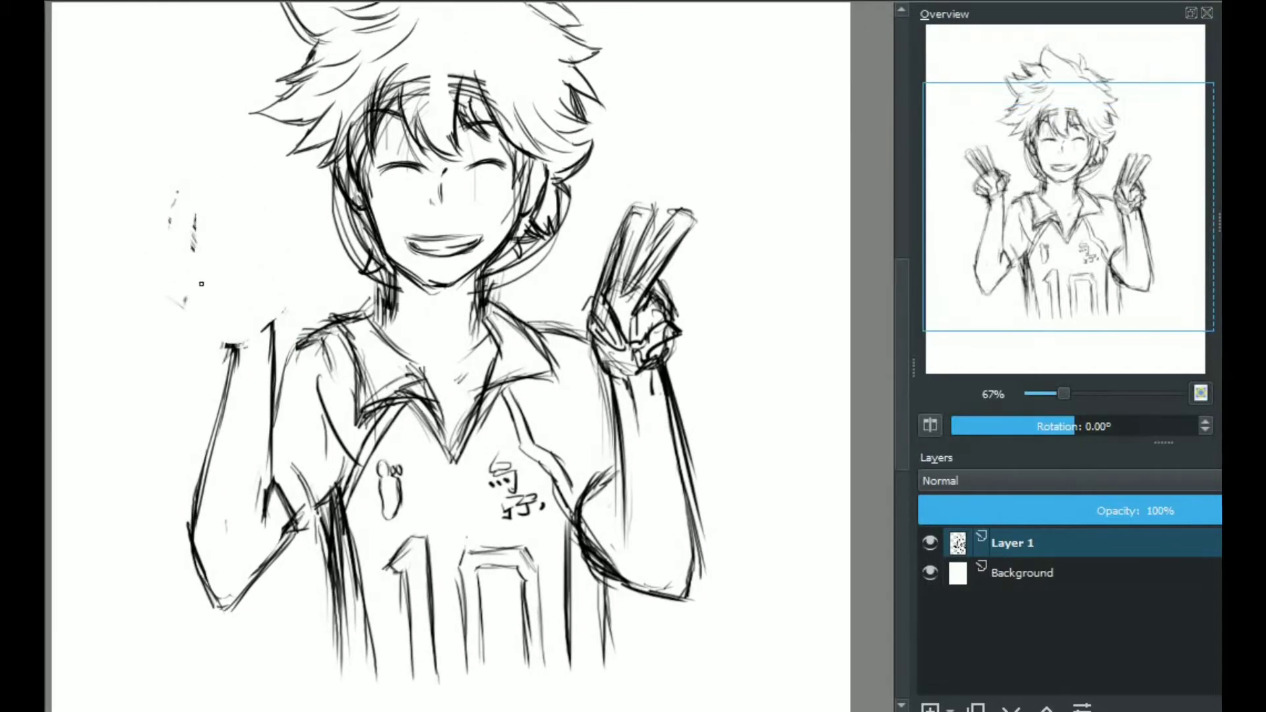
mouse_move(254, 284)
mouse_down()
mouse_move(255, 307)
mouse_move(197, 191)
mouse_move(178, 264)
mouse_up()
- Select the right-side peace-sign hand, scale it slightly narrower and clear the selection
scroll(217, 251, up, 1)
drag(754, 248, 528, 191)
key(ctrl+t)
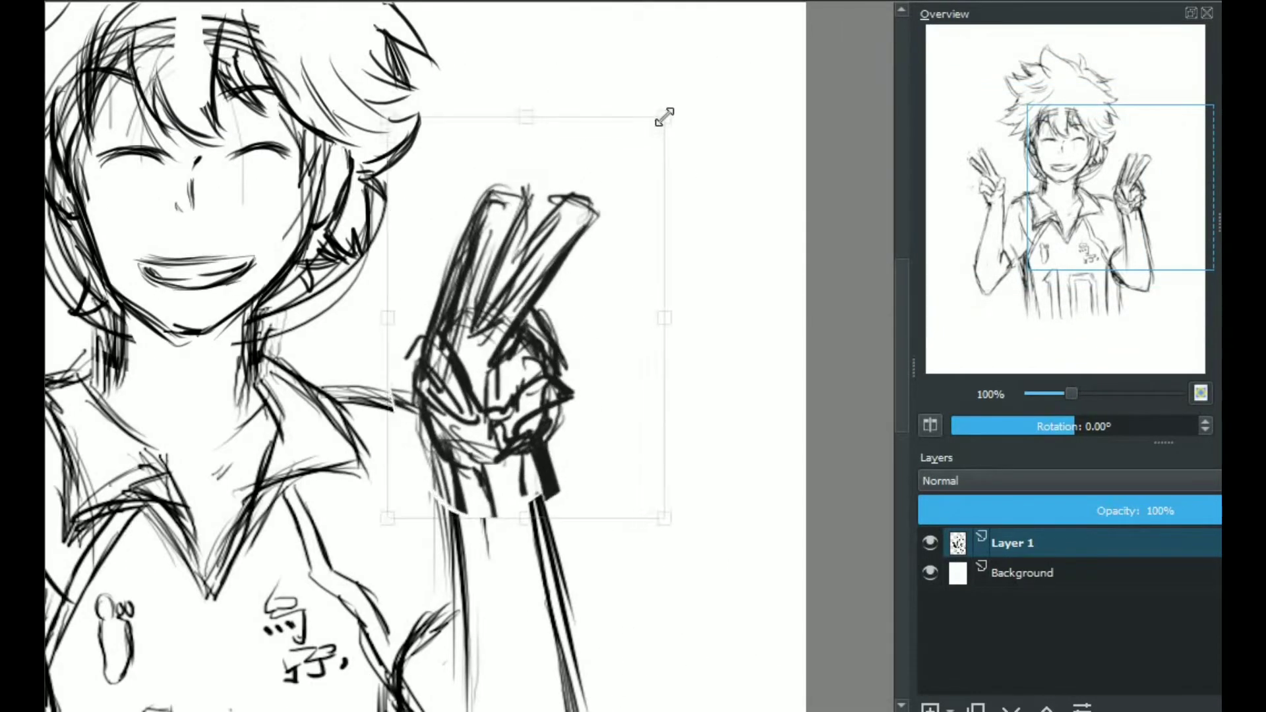
drag(664, 117, 652, 119)
key(Return)
key(ctrl+shift+a)
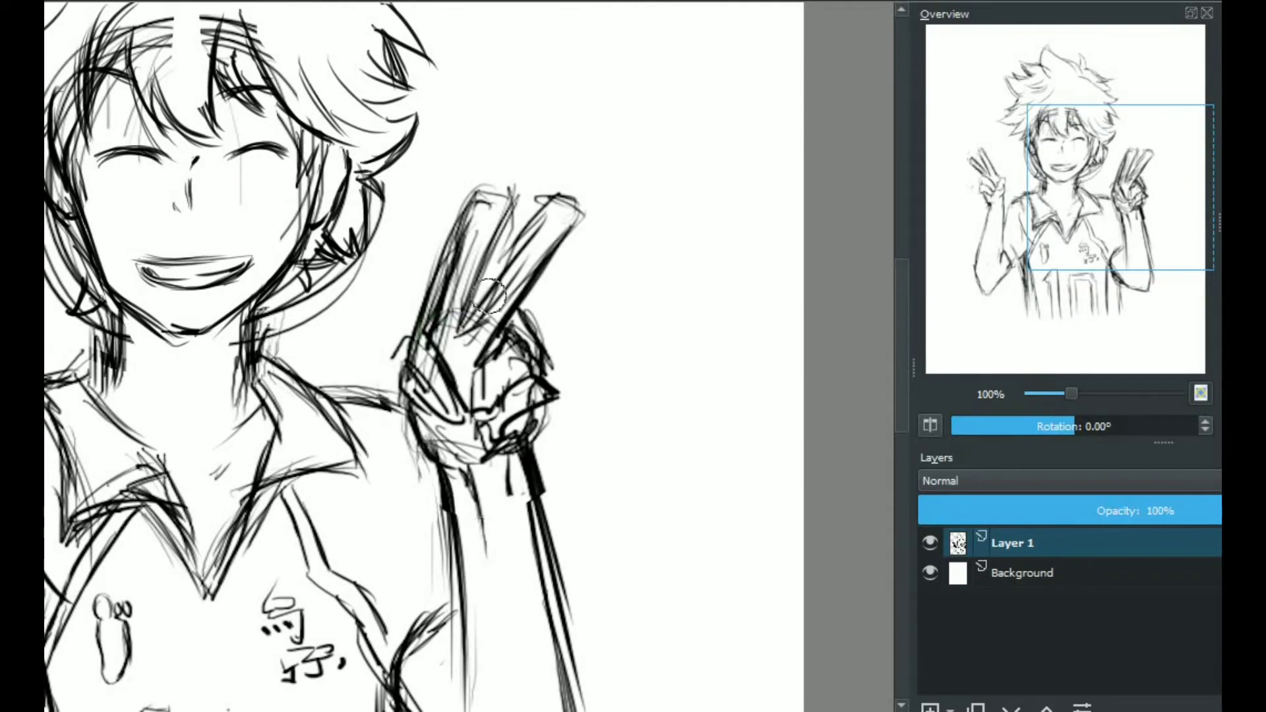
- Redraw the right-side forearm and elbow with cleaner lines
scroll(489, 295, down, 2)
scroll(500, 382, up, 1)
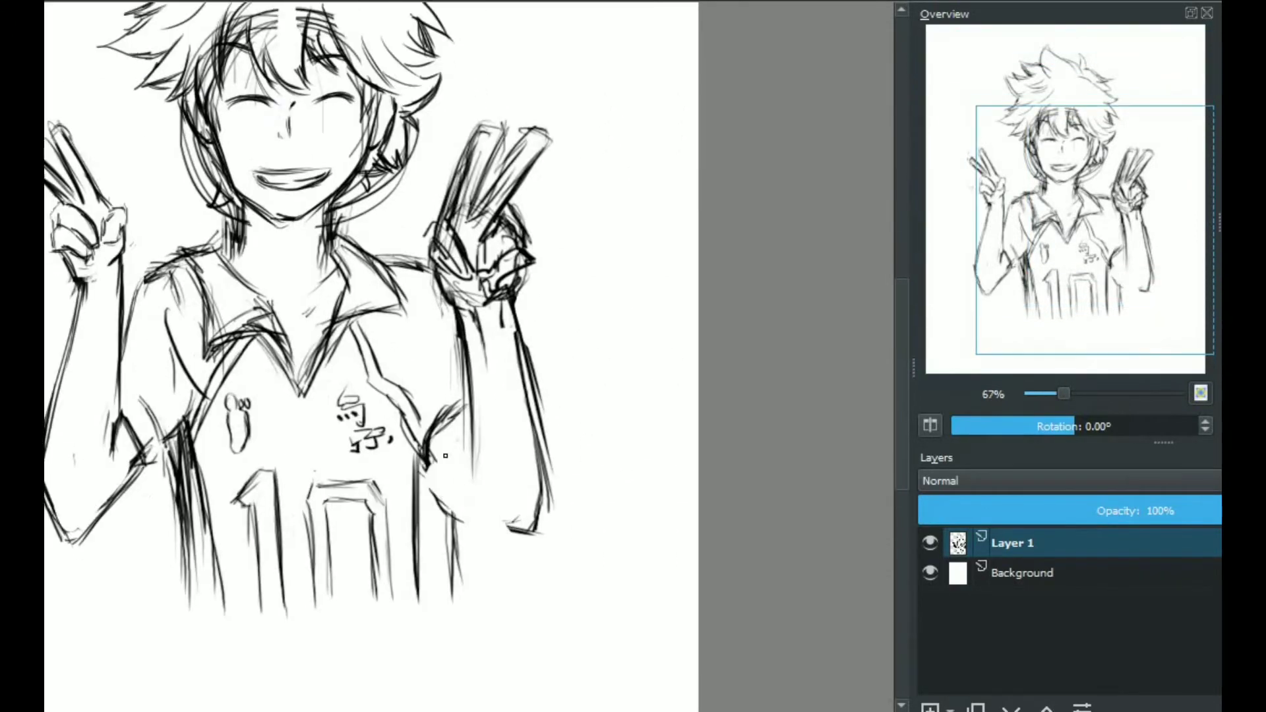
drag(429, 461, 534, 527)
drag(504, 305, 523, 392)
key(ctrl+z)
- Redraw the right-side peace-sign hand with a palm, folded fingers and two raised fingers
scroll(461, 224, up, 1)
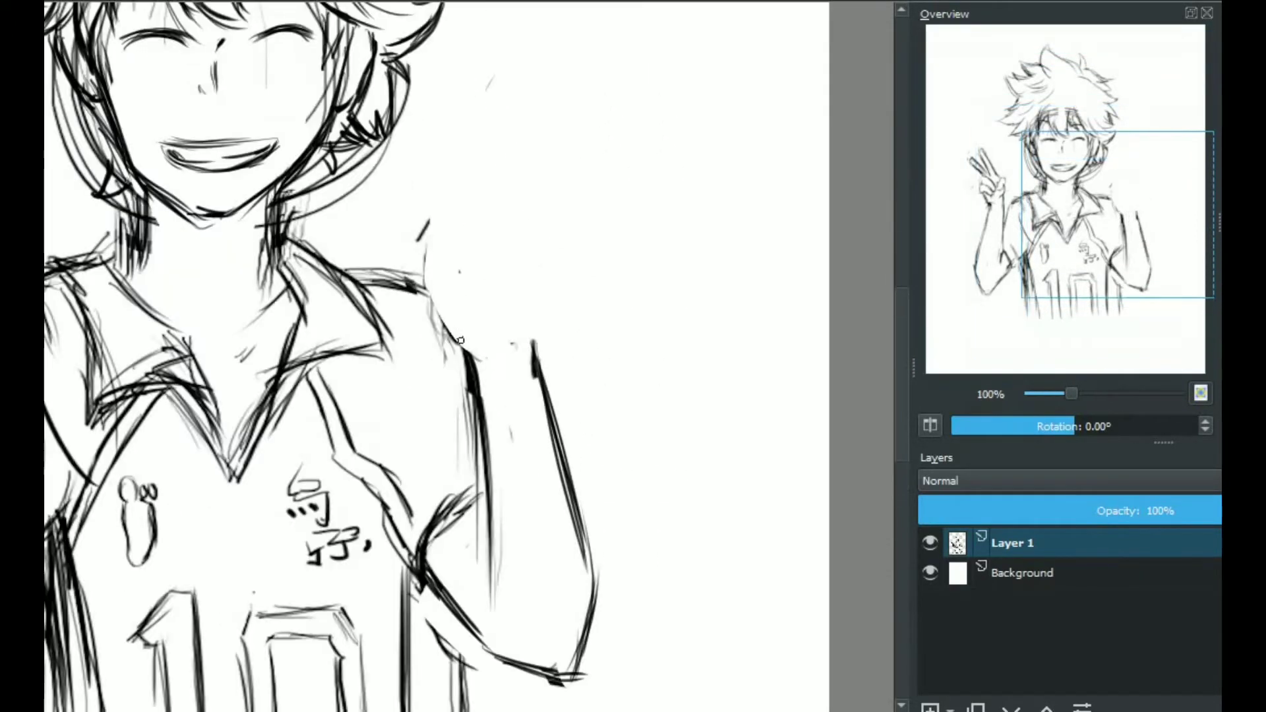
mouse_move(416, 243)
mouse_down()
mouse_move(489, 301)
mouse_move(554, 330)
mouse_move(541, 396)
mouse_up()
drag(512, 278, 539, 373)
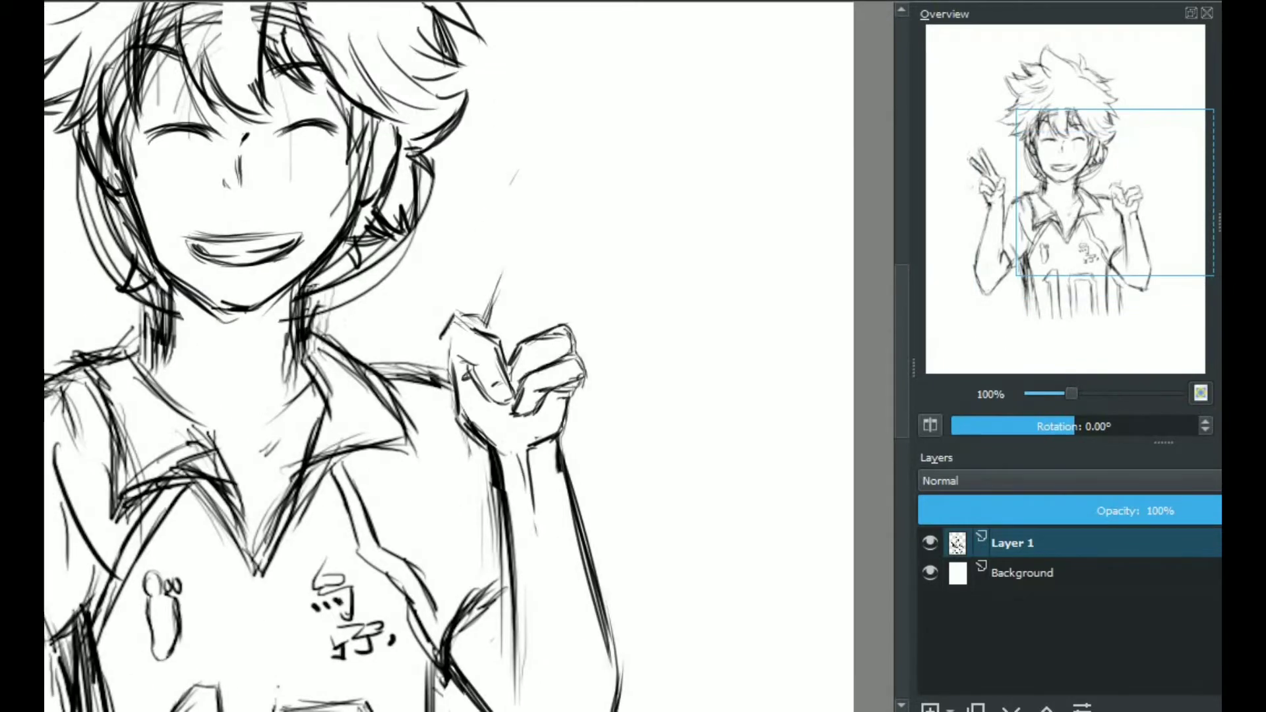
drag(491, 323, 581, 174)
drag(521, 333, 614, 188)
scroll(540, 277, up, 1)
drag(488, 349, 580, 135)
drag(547, 343, 653, 164)
scroll(541, 277, down, 3)
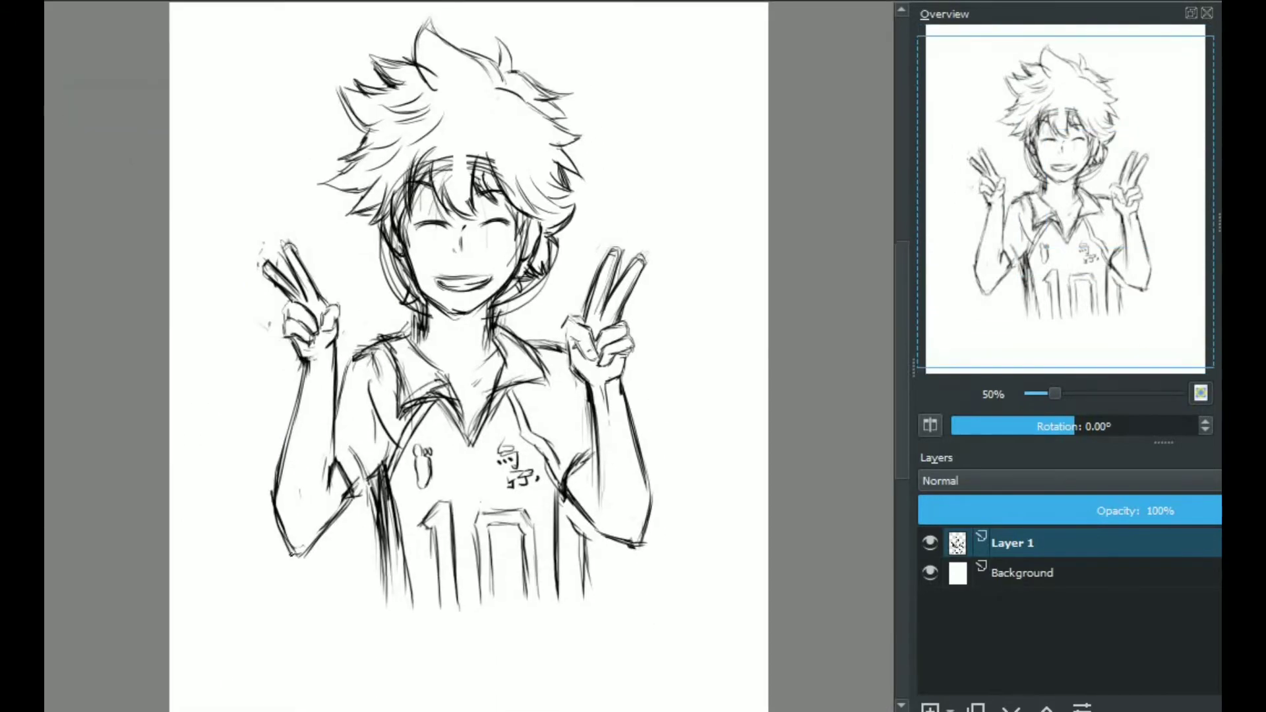
- Sketch stripe lines inside both collar flaps and fold lines on the jersey
drag(481, 396, 497, 409)
drag(422, 359, 429, 418)
drag(528, 346, 537, 396)
drag(455, 408, 498, 452)
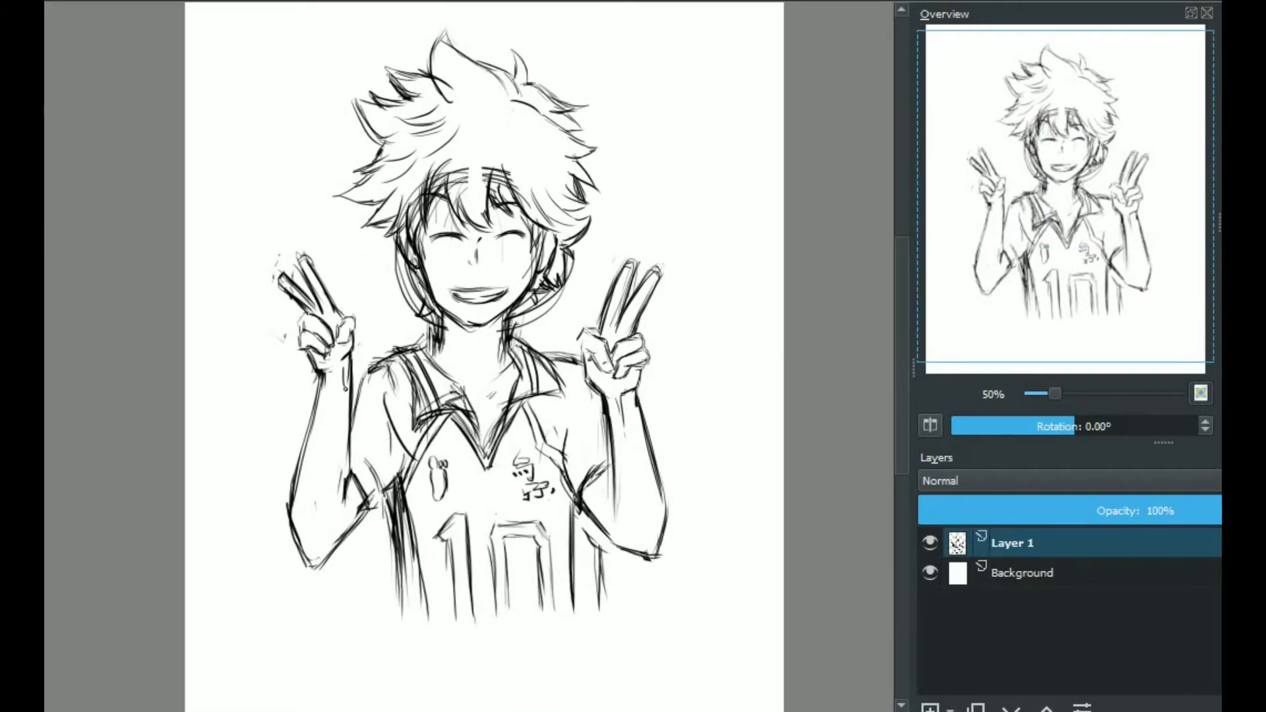
- Rename the drawing layer as Sketch and add a new layer named Lineart above it
double_click(1012, 543)
text(Sketch)
key(Return)
key(Insert)
double_click(1037, 543)
text(Lineart)
key(Return)
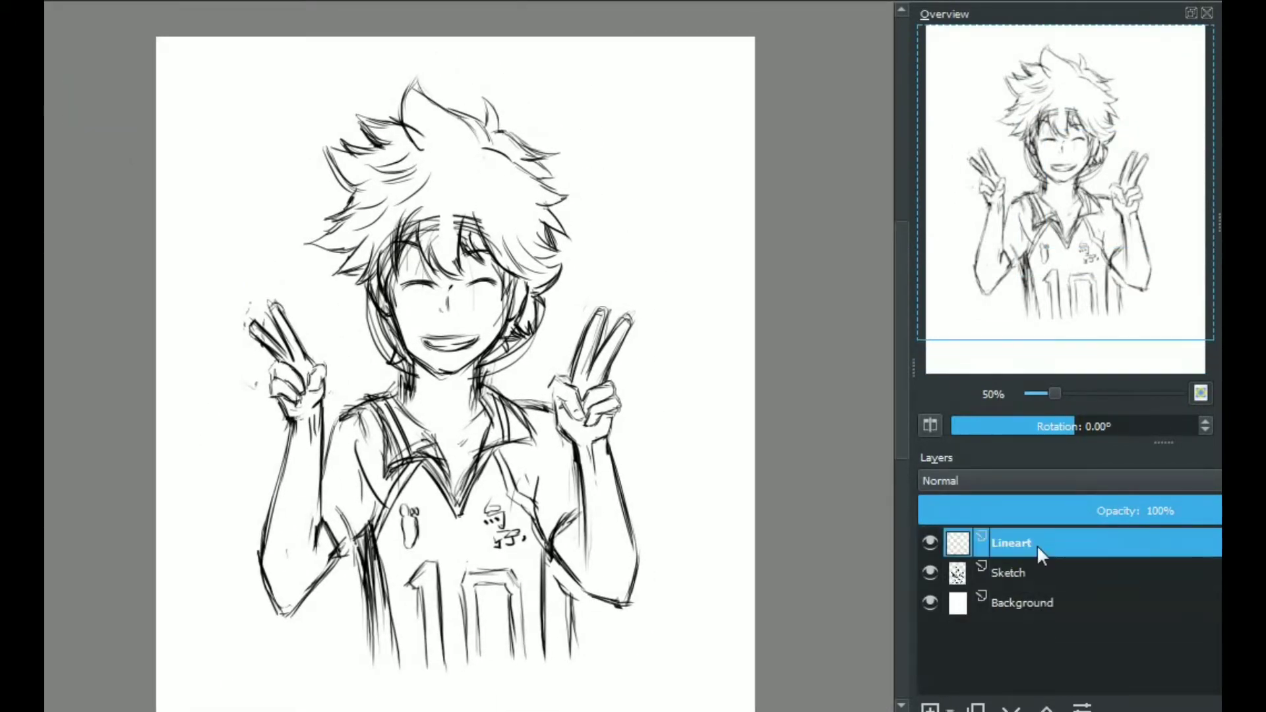
- Ink the nose and the fringe strand just above it on the Lineart layer
scroll(464, 277, up, 3)
drag(362, 280, 369, 372)
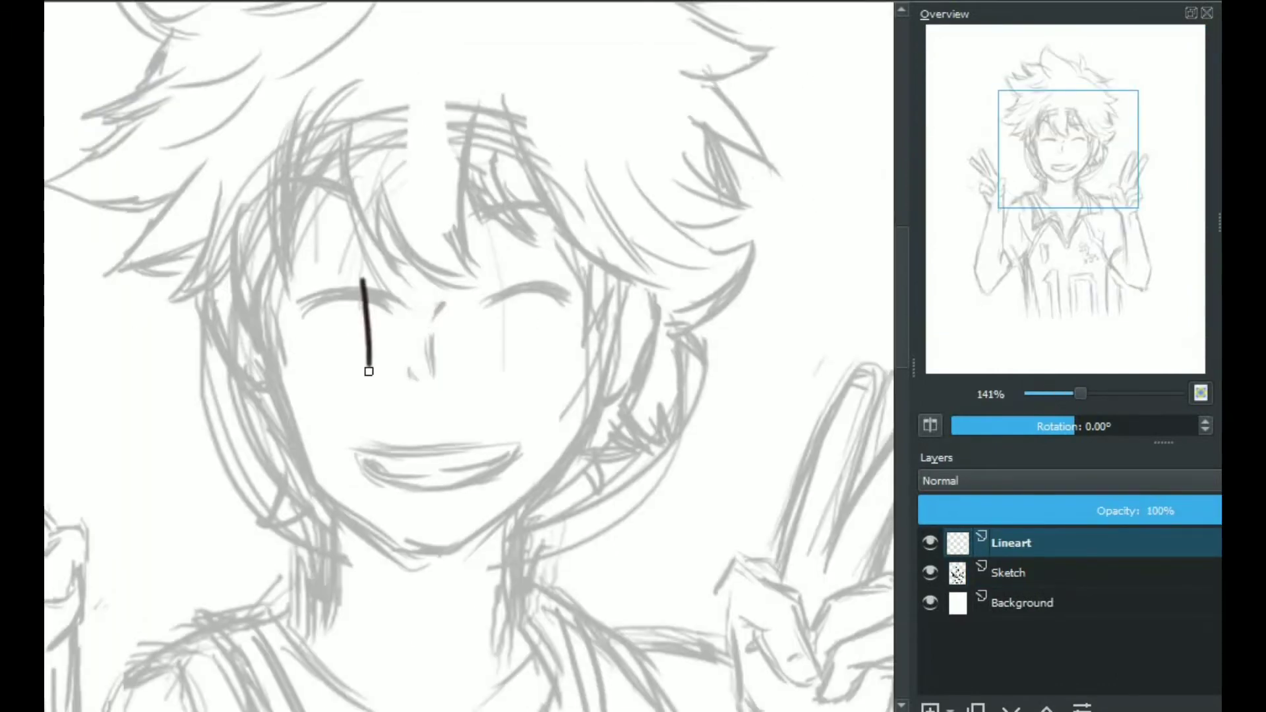
key(ctrl+z)
drag(443, 300, 432, 323)
drag(435, 338, 432, 374)
drag(453, 283, 463, 353)
- Ink the left fringe strands from the forehead down to the temple
mouse_move(354, 106)
mouse_down()
mouse_move(385, 253)
mouse_move(284, 285)
mouse_up()
drag(267, 172, 285, 283)
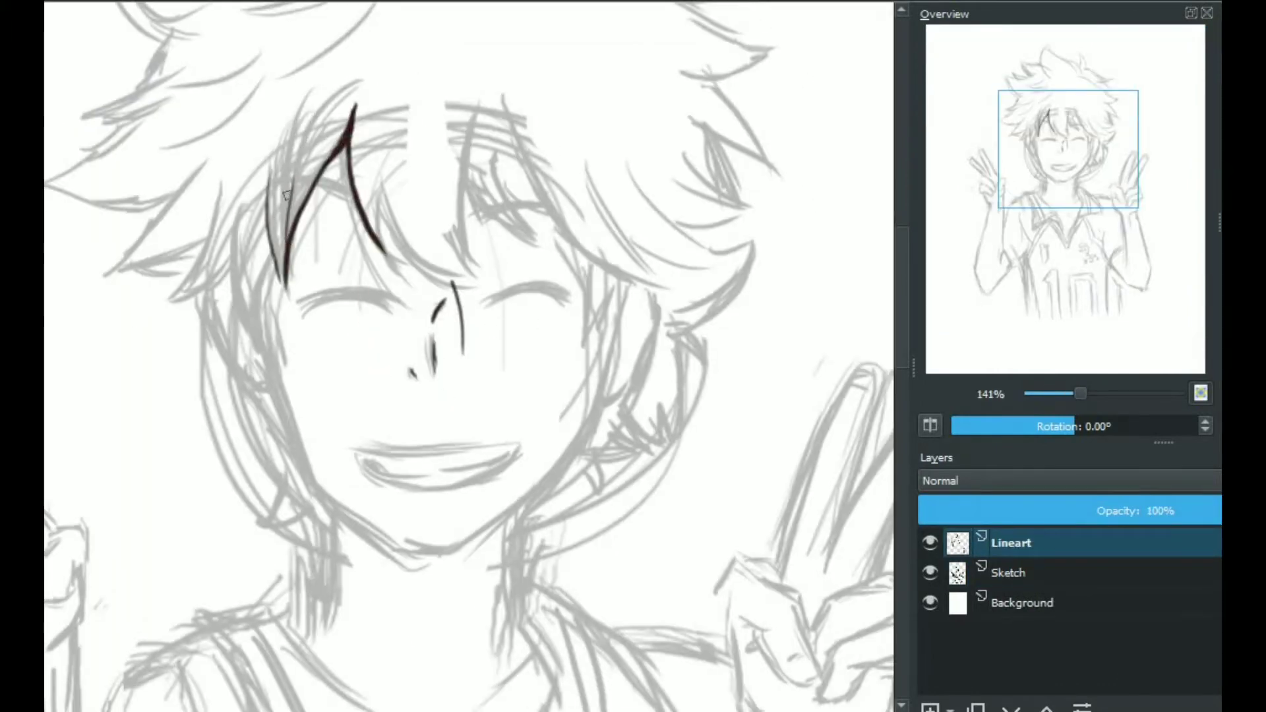
drag(267, 215, 245, 317)
- Ink the pointed hair spikes along the left side of the head
drag(231, 261, 145, 302)
drag(211, 155, 99, 279)
drag(283, 270, 199, 361)
key(ctrl+z)
drag(323, 360, 194, 345)
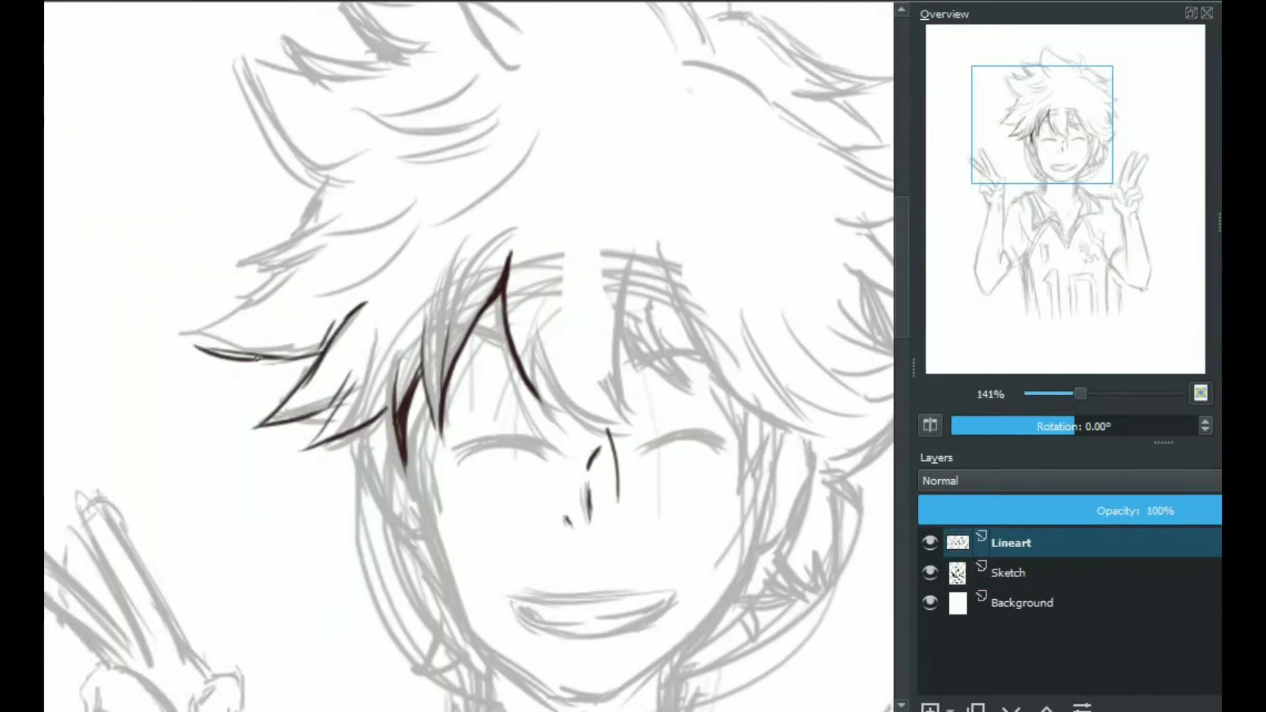
drag(320, 221, 182, 359)
drag(277, 169, 386, 210)
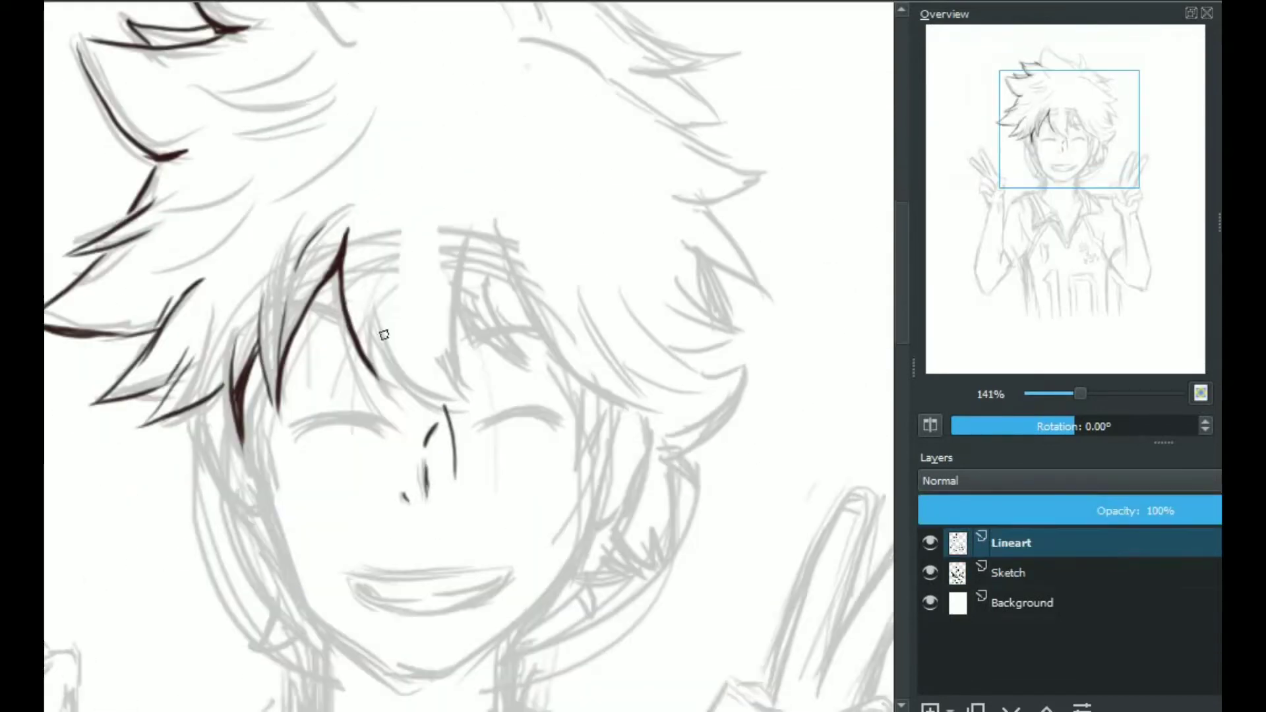
- Ink the central fringe strands and the long strands sweeping over the right side of the forehead
drag(373, 310, 381, 379)
drag(383, 346, 468, 425)
drag(469, 228, 474, 425)
drag(462, 267, 528, 347)
drag(496, 281, 526, 341)
drag(495, 222, 646, 421)
drag(601, 344, 657, 423)
drag(603, 349, 696, 397)
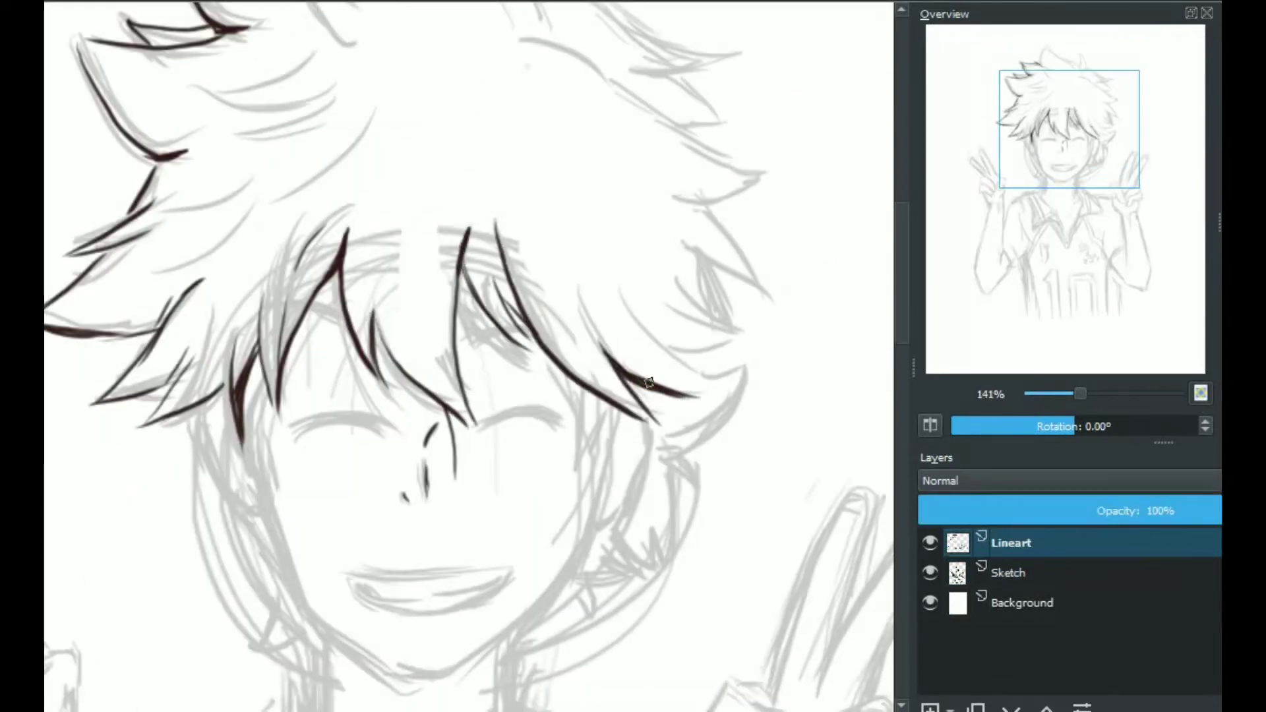
- Ink the jagged hair spikes and inner strand on the right side of the head
mouse_move(659, 360)
mouse_down()
mouse_move(732, 304)
mouse_move(758, 241)
mouse_up()
drag(706, 287, 755, 188)
mouse_move(580, 237)
mouse_down()
mouse_move(631, 395)
mouse_move(676, 411)
mouse_up()
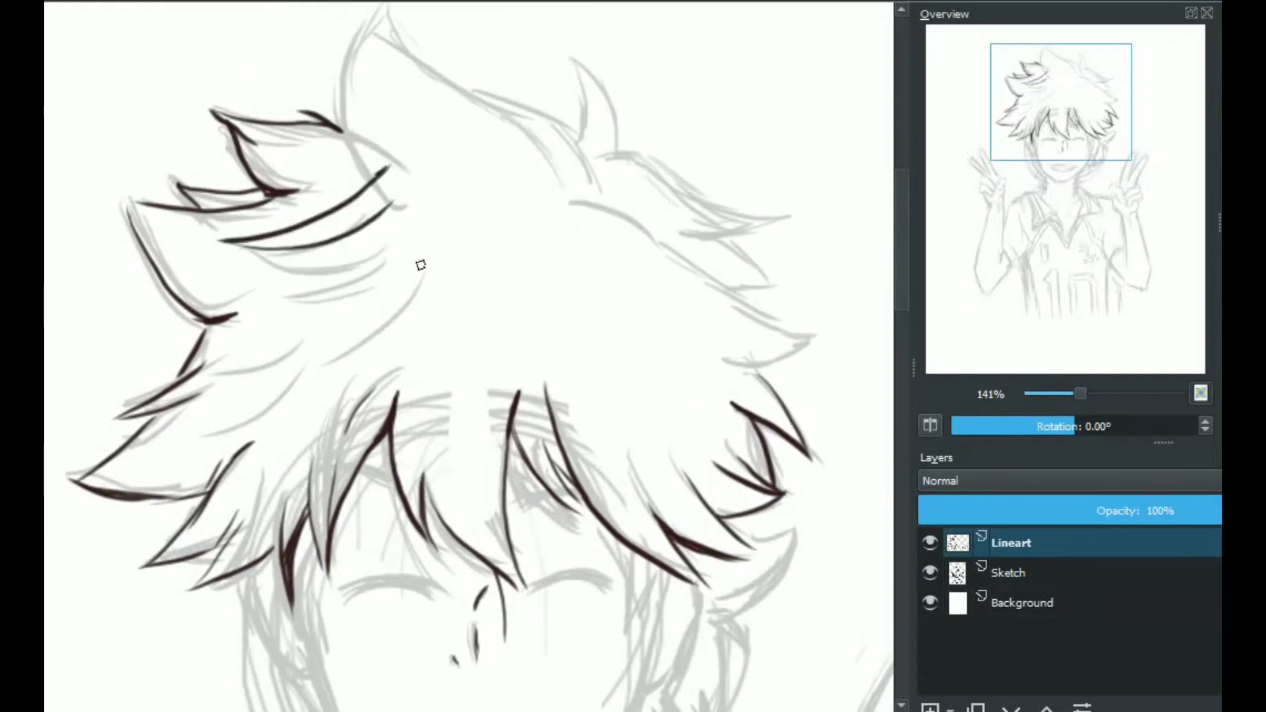
- Ink the tall spikes on the crown and the upper right strands of the hair
mouse_move(421, 265)
mouse_down()
mouse_move(457, 277)
mouse_move(439, 96)
mouse_up()
drag(442, 89, 585, 187)
drag(491, 161, 643, 218)
drag(580, 181, 664, 277)
drag(607, 444, 472, 275)
drag(501, 119, 596, 158)
drag(534, 69, 696, 151)
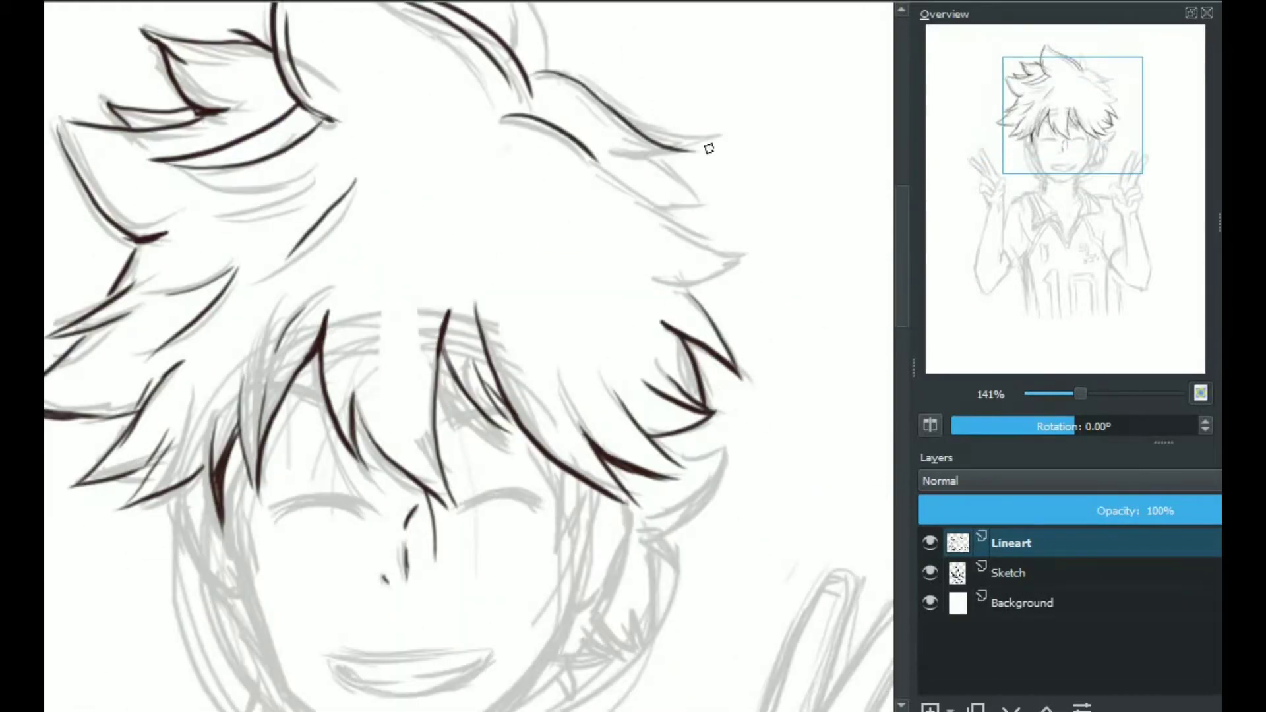
- Ink both eyebrows and the open smiling mouth with its teeth line
key(minus)
mouse_move(448, 515)
mouse_down()
mouse_move(447, 387)
mouse_move(562, 418)
mouse_up()
mouse_move(455, 396)
mouse_down()
mouse_move(588, 496)
mouse_move(462, 404)
mouse_up()
key(plus)
key(plus)
drag(619, 379, 597, 396)
key(minus)
key(minus)
key(plus)
key(plus)
drag(612, 286, 546, 220)
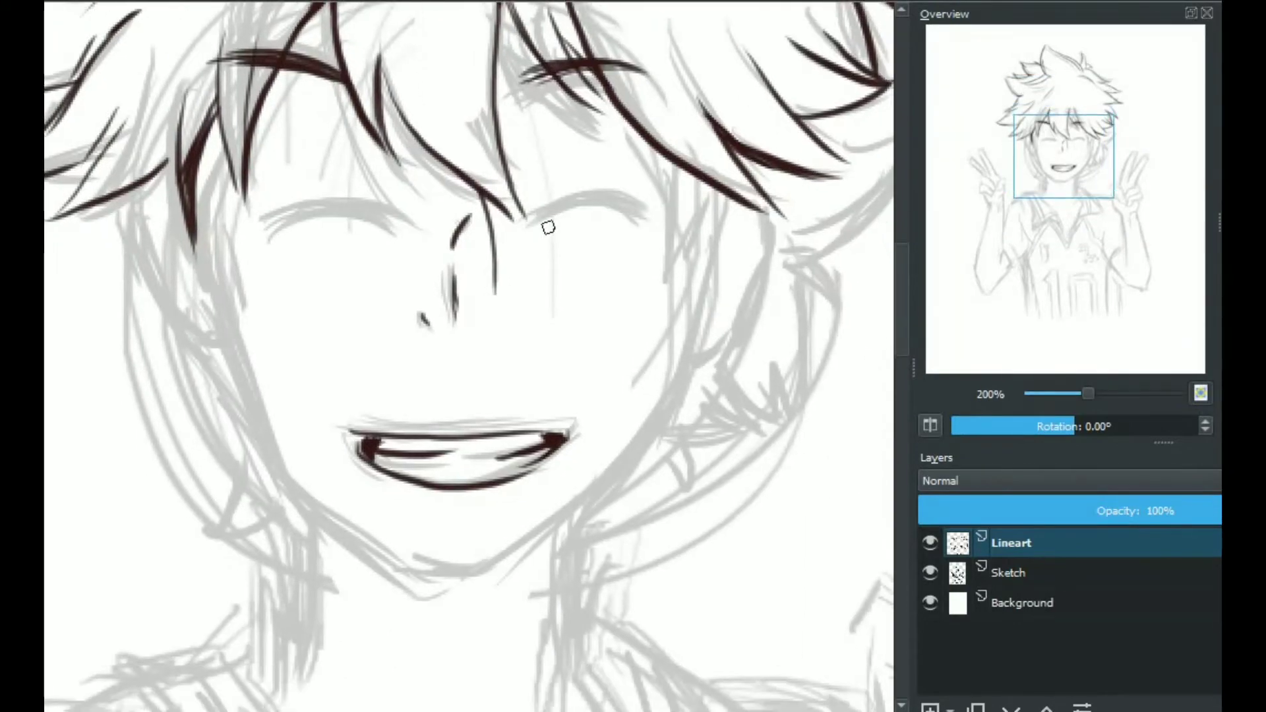
- Lower the Sketch layer's opacity and make the Lineart layer active again
key(Page_Down)
key(minus)
key(plus)
drag(1088, 511, 1024, 527)
click(1022, 542)
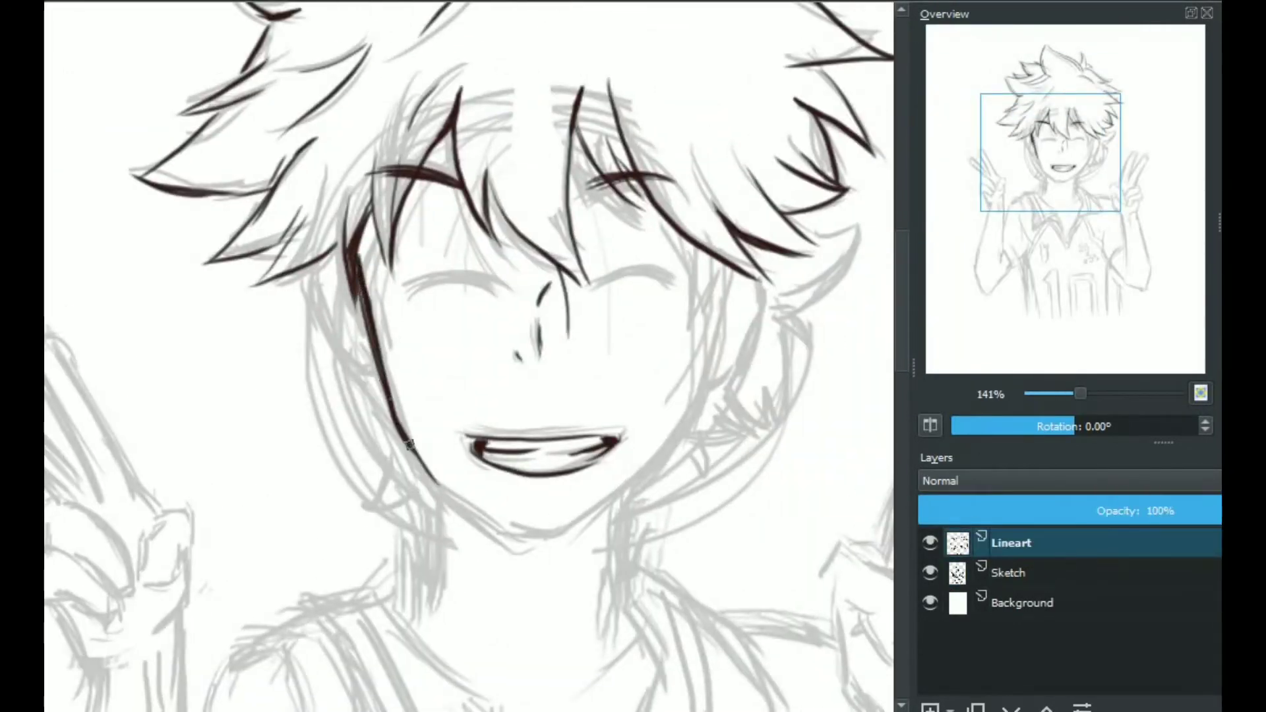
- Ink the right side of the jaw and chin, the side hair strand and the ear on the right
drag(496, 534, 685, 419)
drag(686, 240, 712, 422)
drag(758, 283, 722, 369)
- Ink both closed, curved eyes with thick lash lines and thin eyelid creases above them
key(plus)
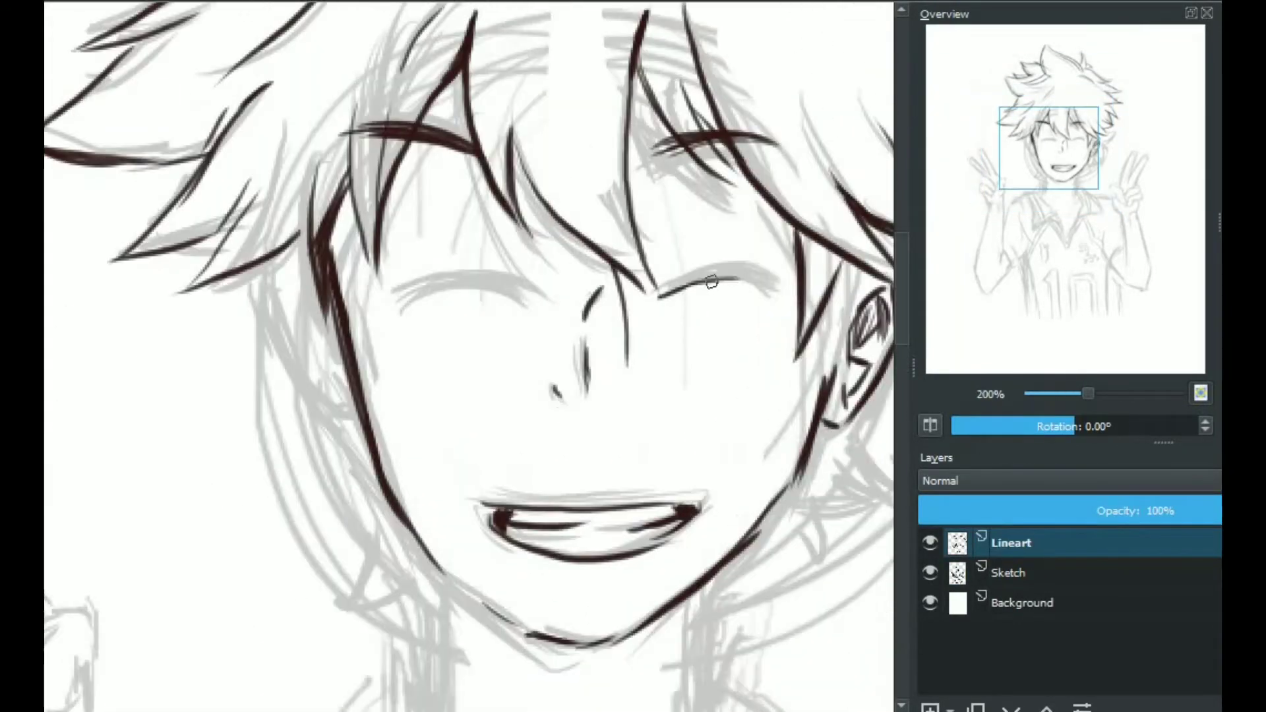
drag(711, 282, 778, 285)
drag(673, 251, 728, 239)
drag(667, 290, 719, 267)
drag(397, 300, 537, 294)
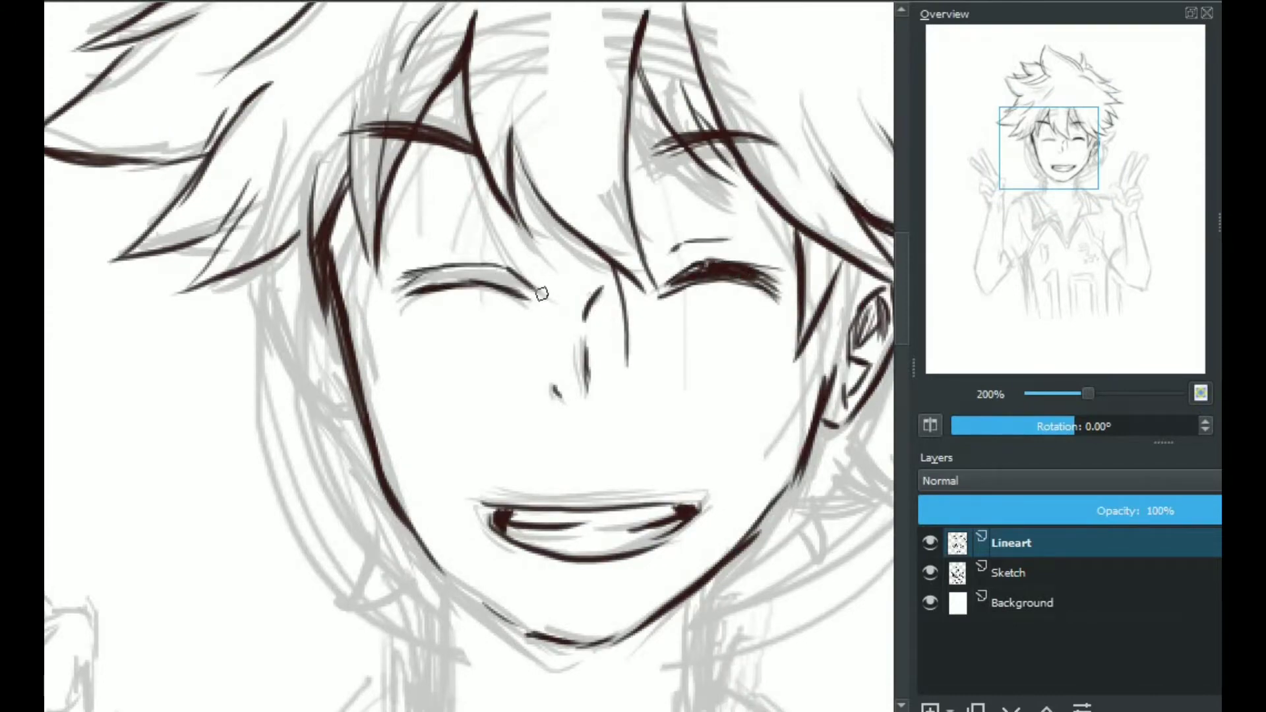
drag(413, 281, 547, 300)
right_click(435, 260)
drag(389, 305, 488, 272)
right_click(479, 276)
drag(472, 238, 508, 246)
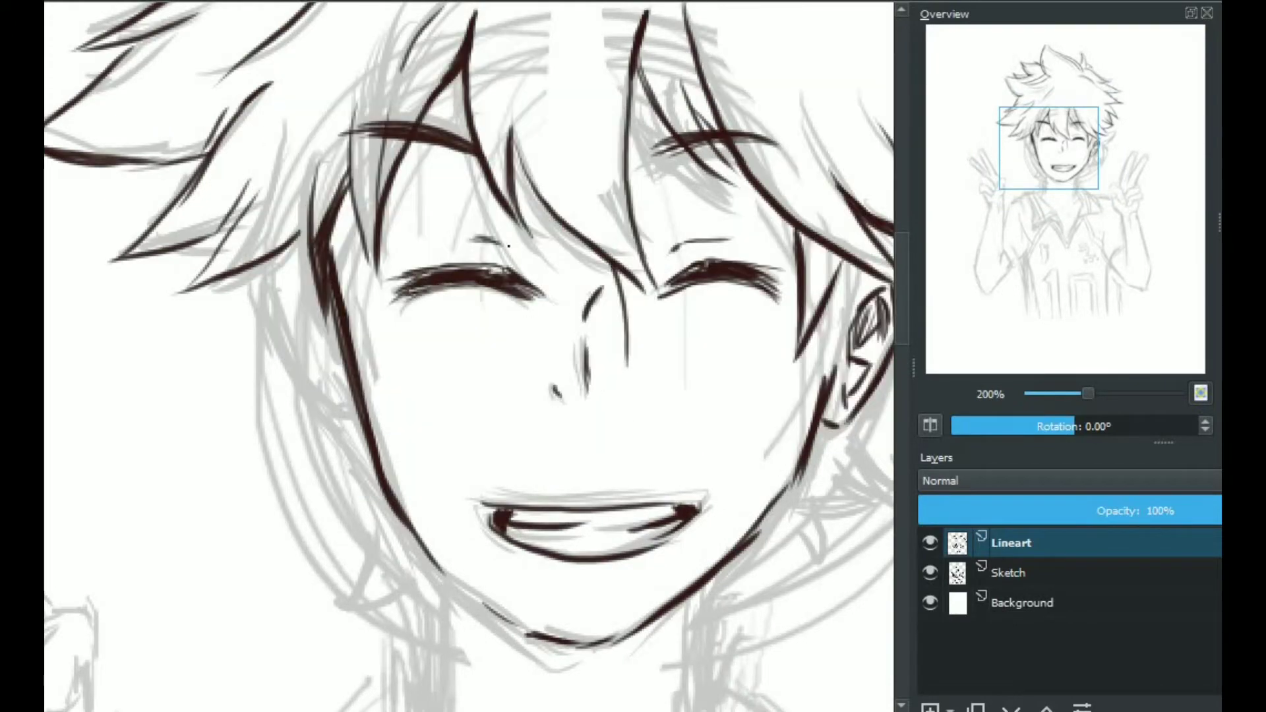
- Ink the inner and outer outlines of the raised forearm on the left side, down to the elbow
key(minus)
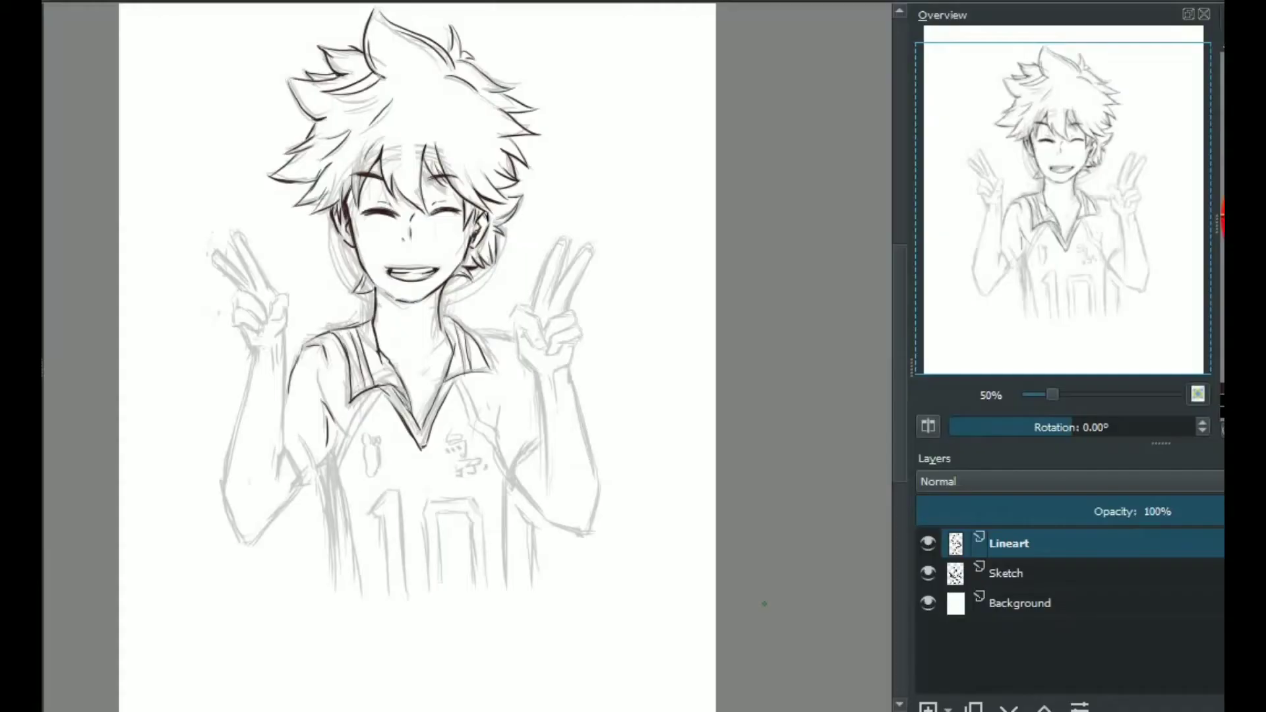
drag(390, 556, 457, 529)
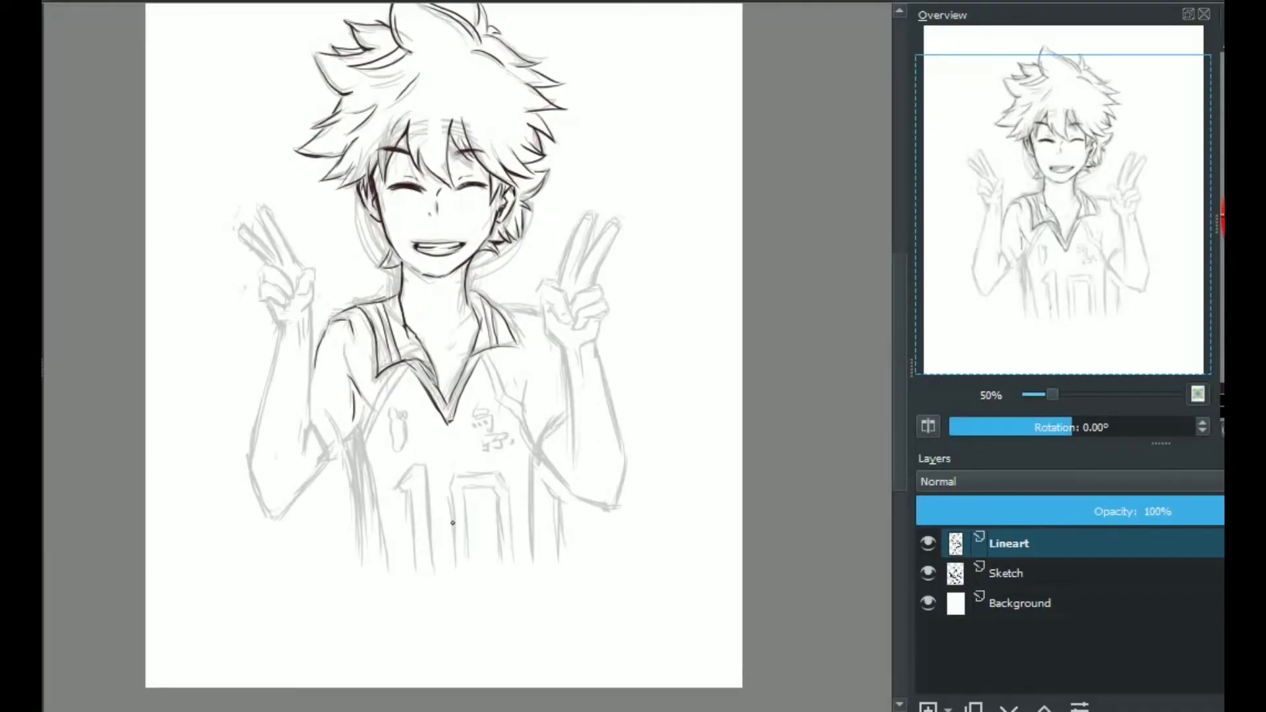
key(plus)
key(plus)
drag(281, 391, 283, 156)
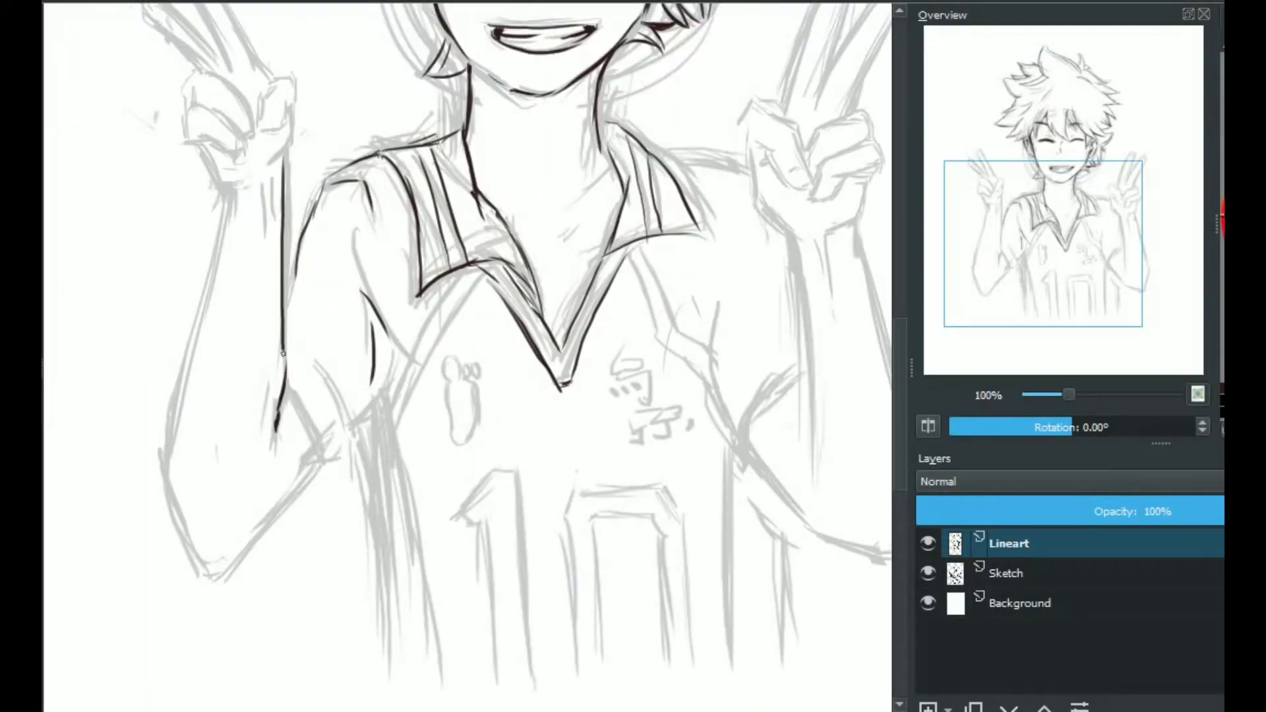
mouse_move(209, 290)
mouse_down()
mouse_move(212, 566)
mouse_move(330, 438)
mouse_move(317, 545)
mouse_up()
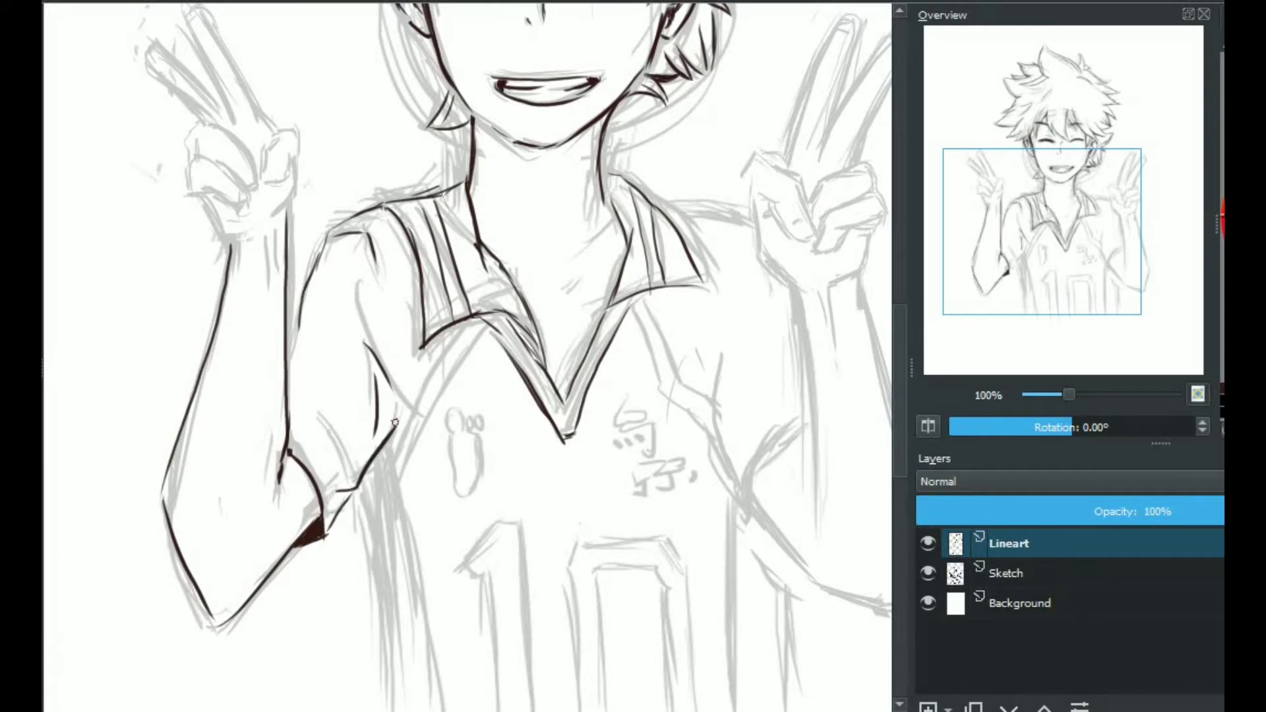
- Ink the jersey's left side edge and the peace-sign hand on the left
scroll(394, 422, down, 3)
drag(359, 336, 379, 573)
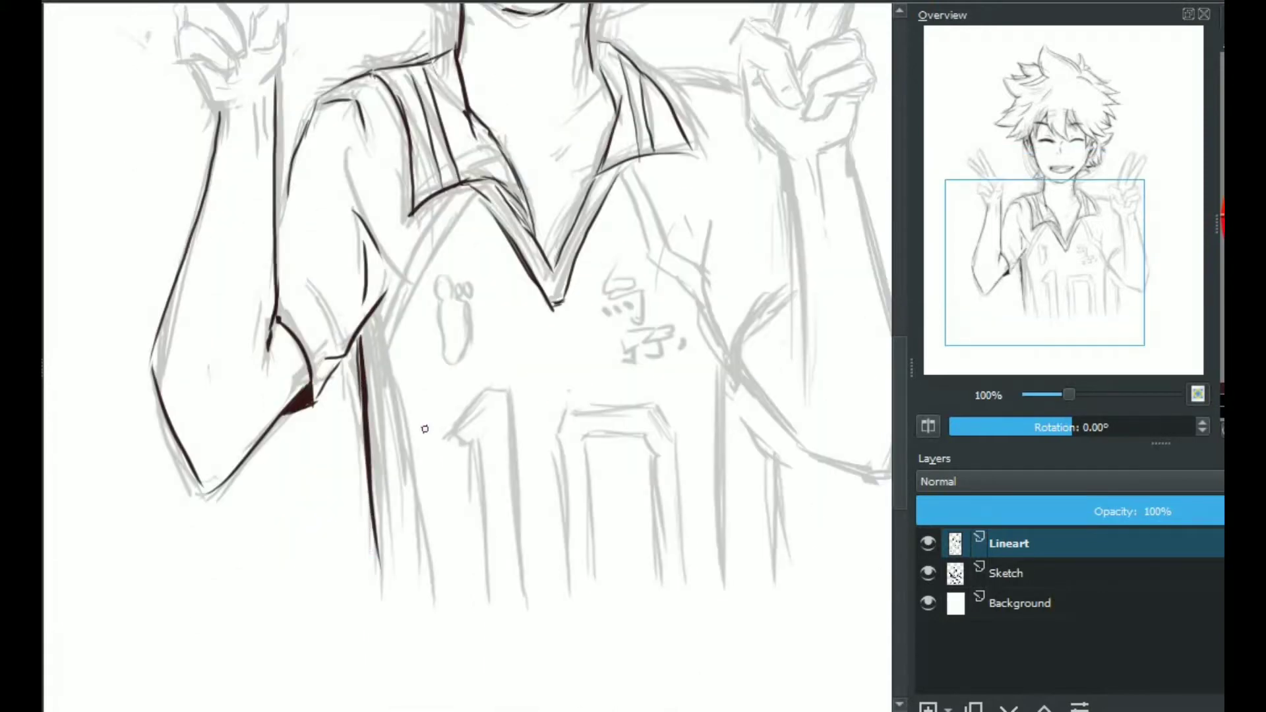
drag(442, 507, 310, 471)
mouse_move(182, 163)
mouse_down()
mouse_move(192, 310)
mouse_move(283, 439)
mouse_up()
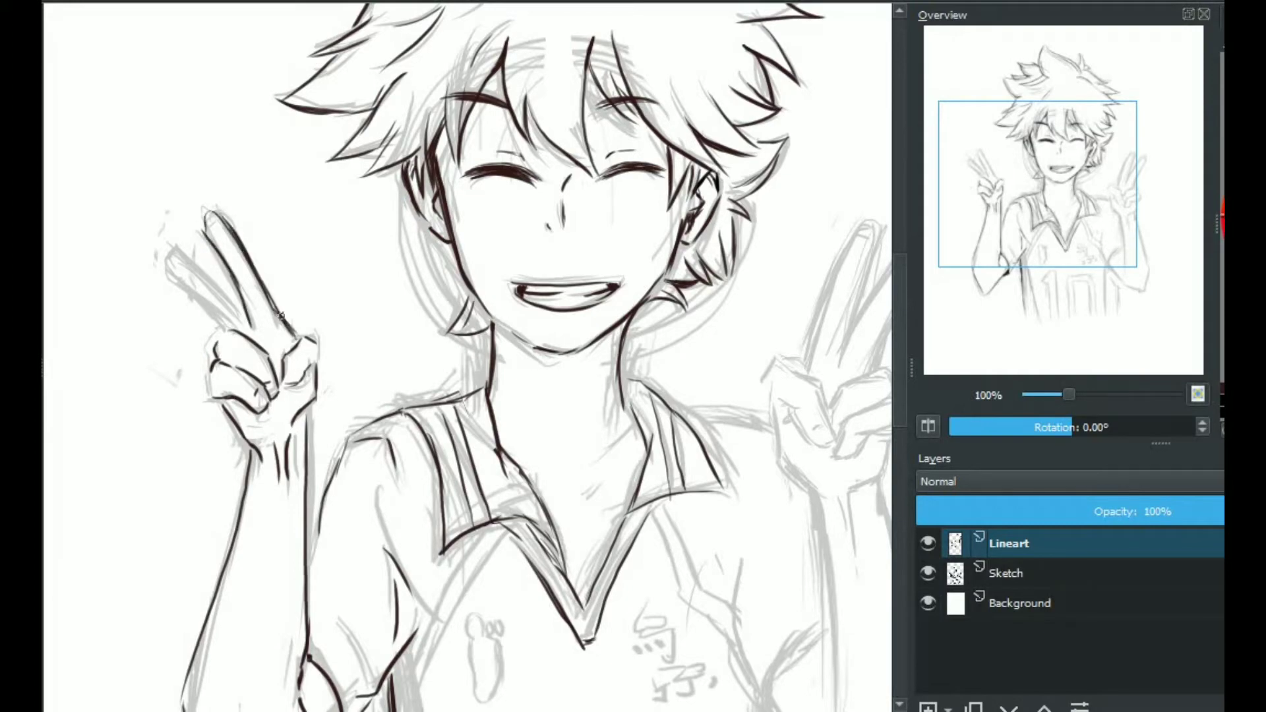
- Ink the peace-sign hand on the right, with its folded fingers, thumb and raised fingers
scroll(406, 434, down, 5)
scroll(396, 376, right, 7)
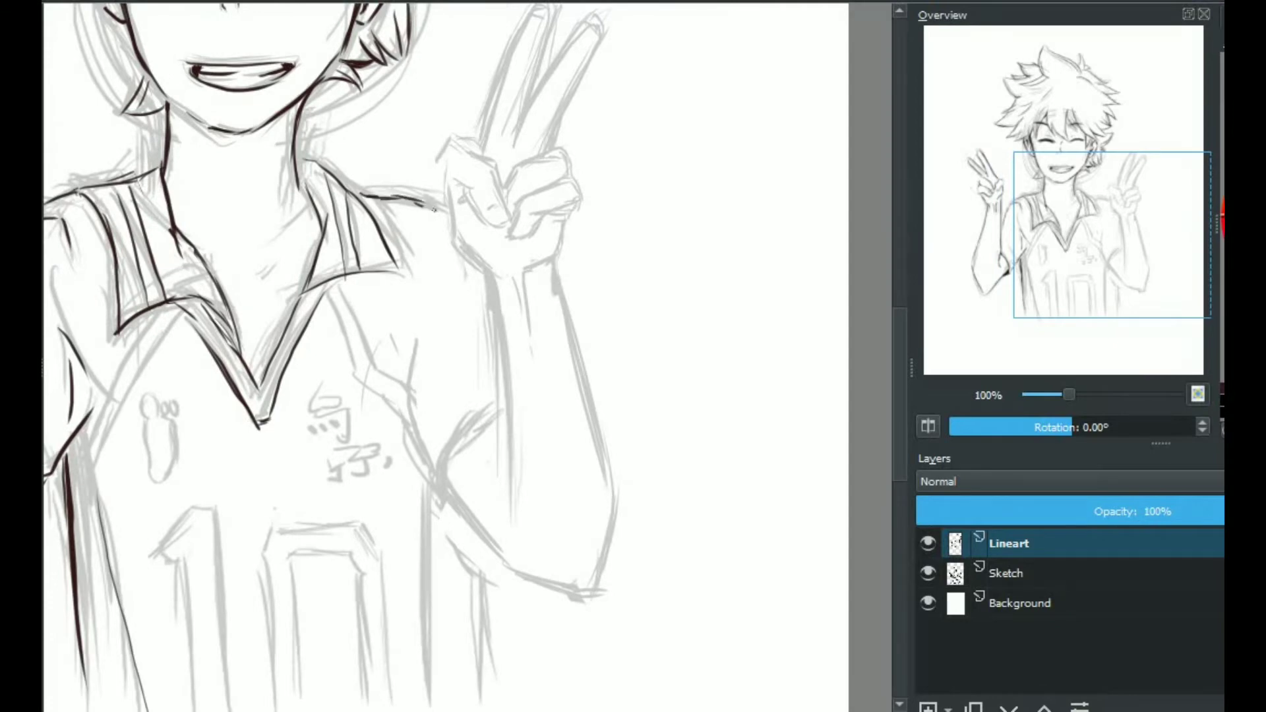
scroll(434, 210, down, 1)
scroll(434, 210, right, 2)
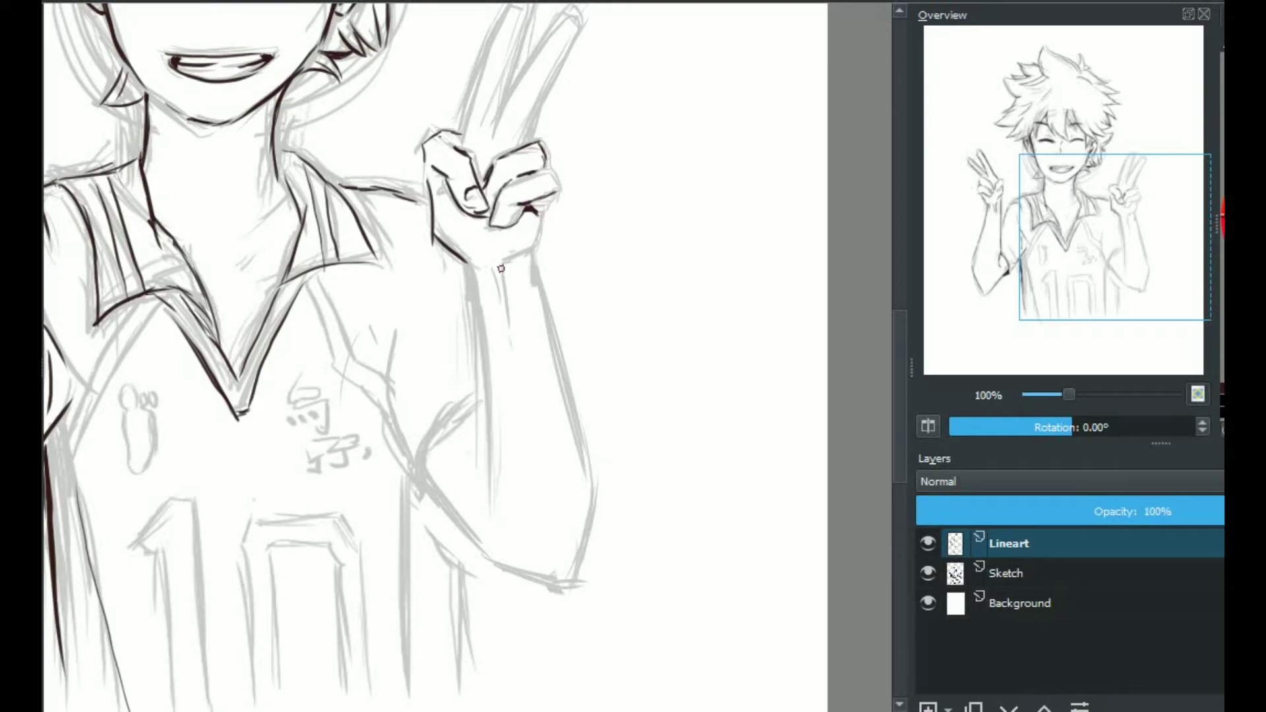
scroll(496, 268, down, 4)
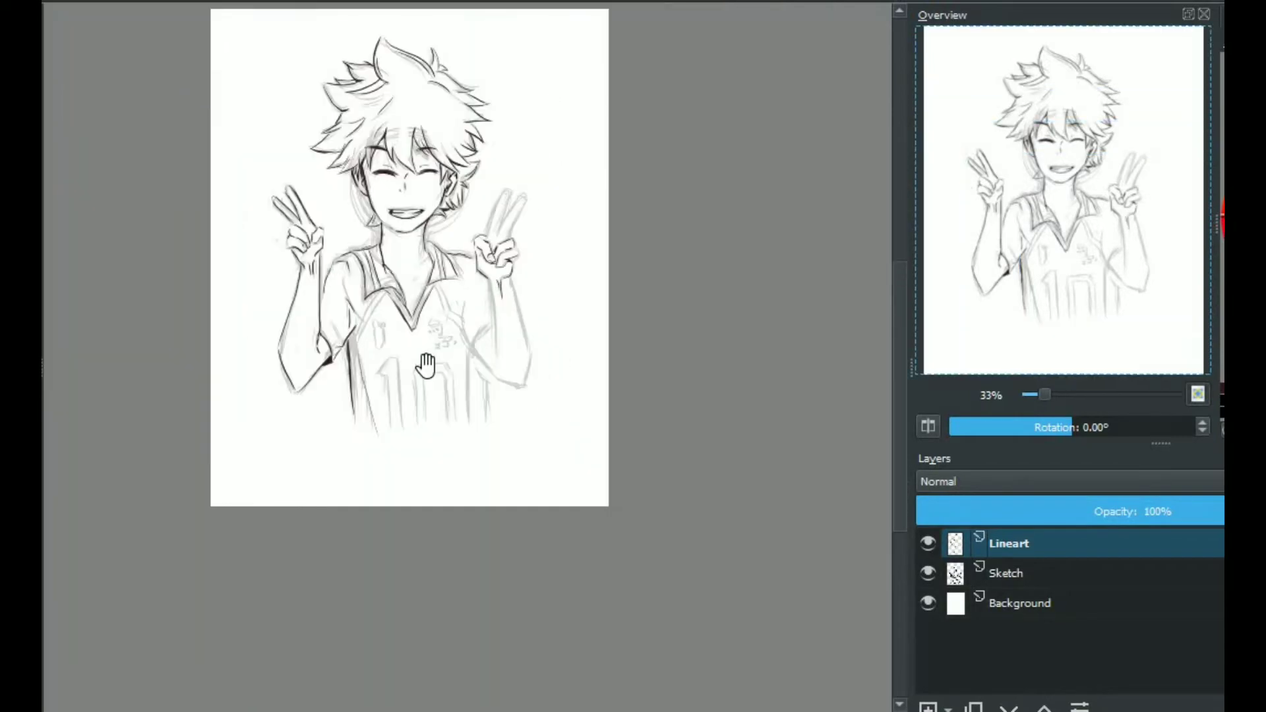
scroll(496, 268, up, 4)
drag(521, 40, 539, 282)
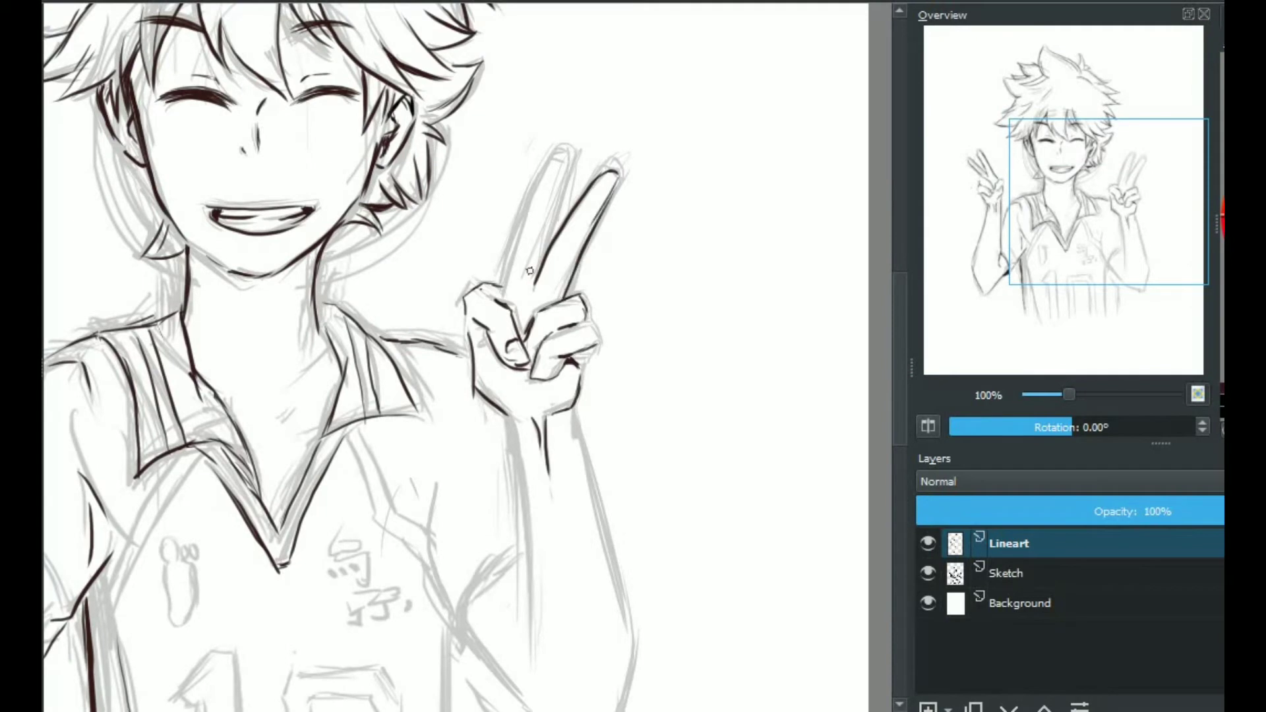
- Ink the right forearm, elbow and curved sleeve opening, filling the gaps inside the sleeve with solid dark shadow
drag(516, 364, 517, 137)
drag(509, 193, 524, 416)
drag(579, 183, 631, 492)
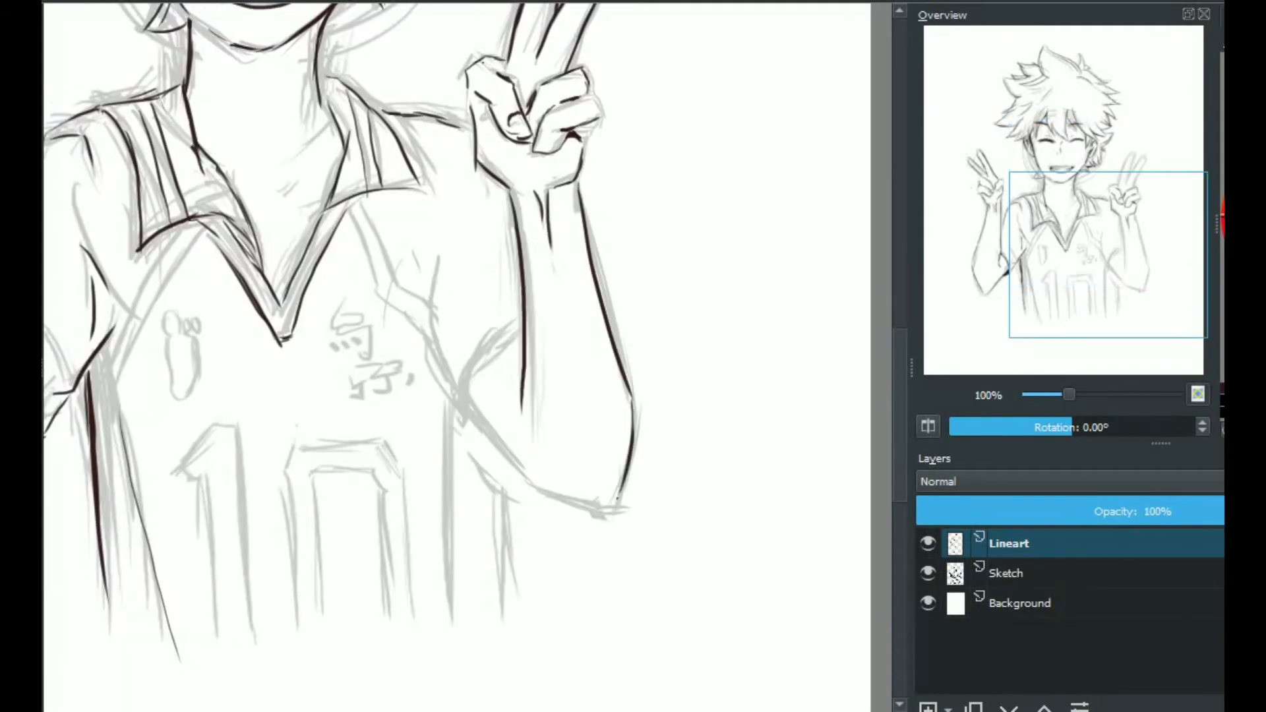
mouse_move(473, 405)
mouse_down()
mouse_move(613, 503)
mouse_move(557, 496)
mouse_up()
key(ctrl+z)
drag(520, 328, 470, 389)
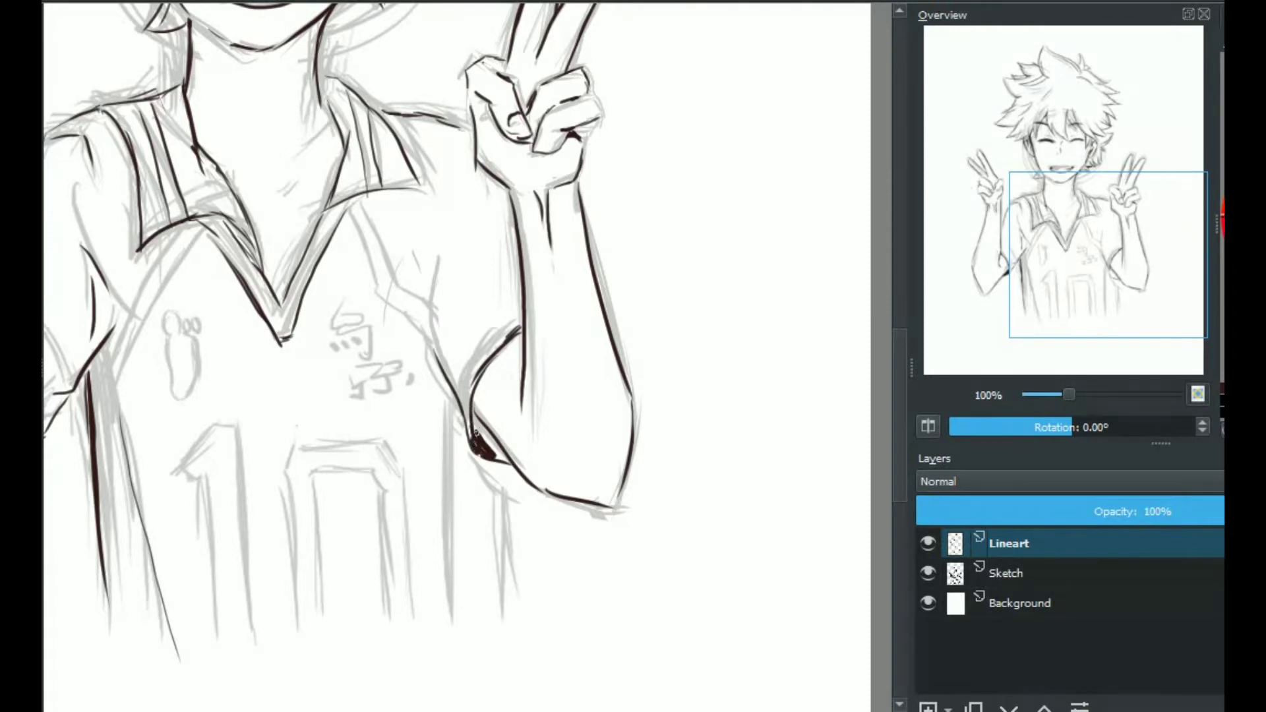
drag(527, 387, 573, 387)
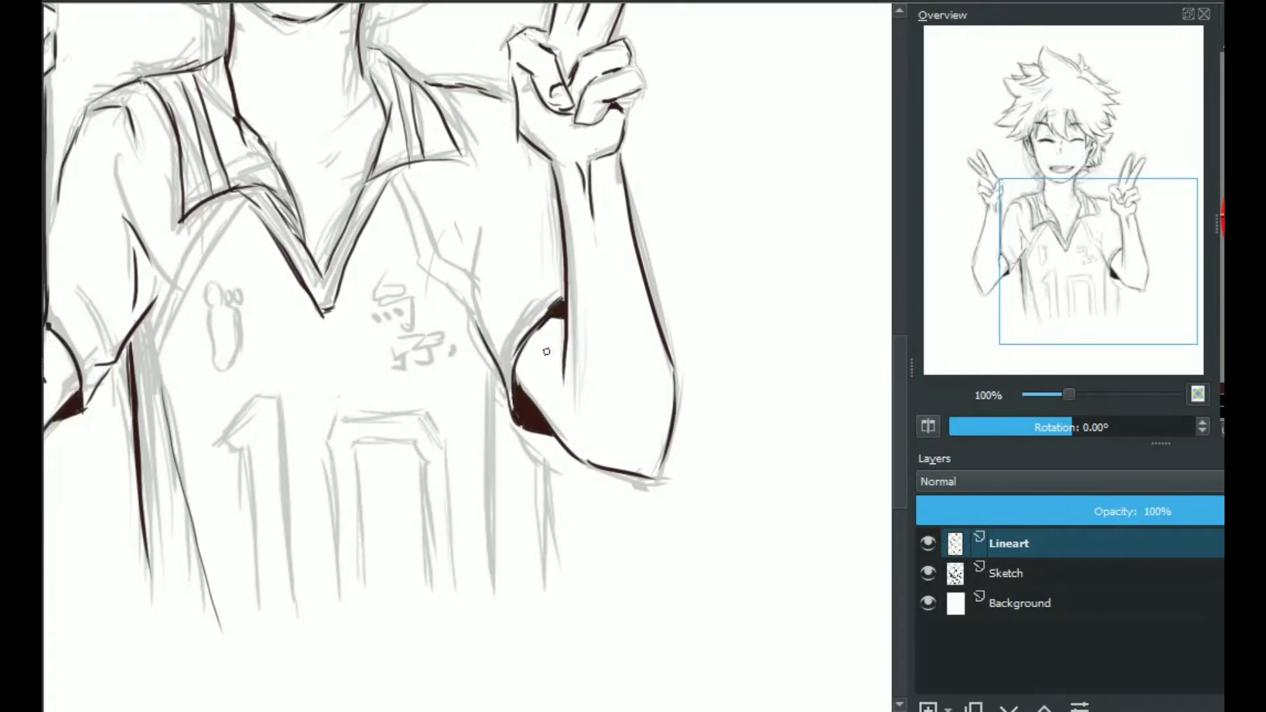
- Ink the jersey's right side edge below the sleeve and the fold lines near the right armpit
drag(490, 288, 555, 222)
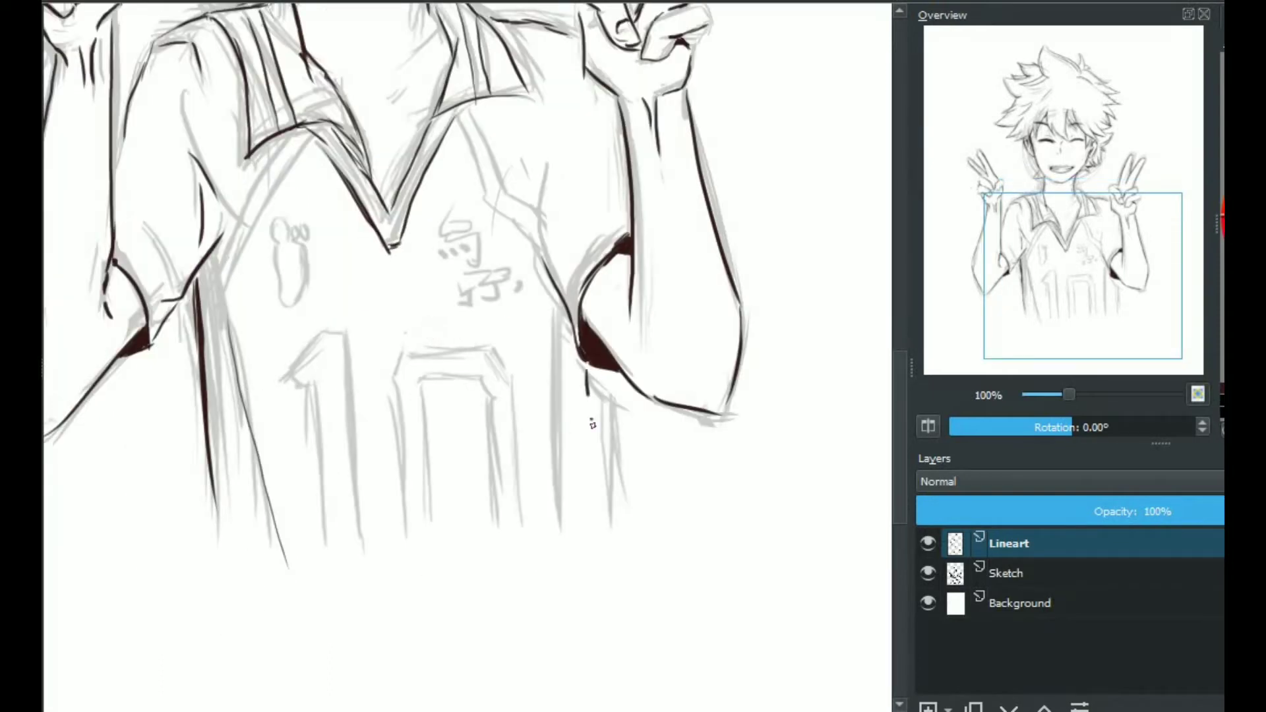
drag(592, 425, 608, 544)
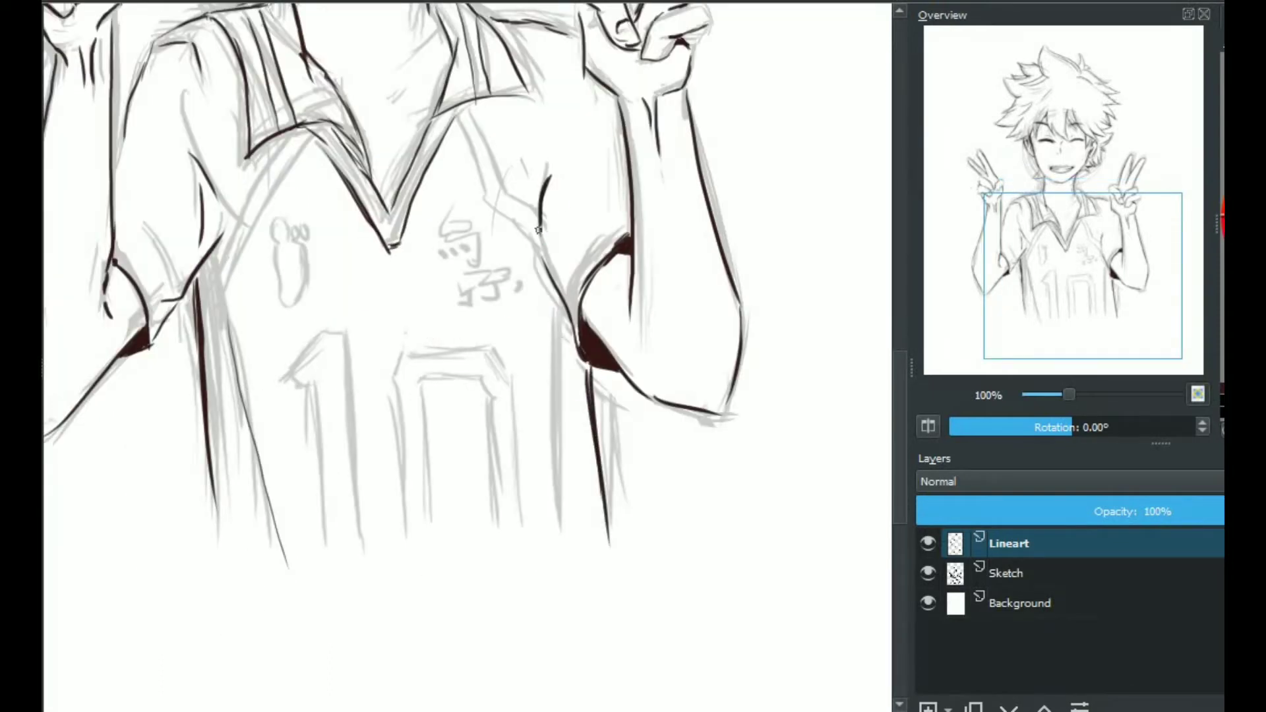
drag(537, 229, 544, 307)
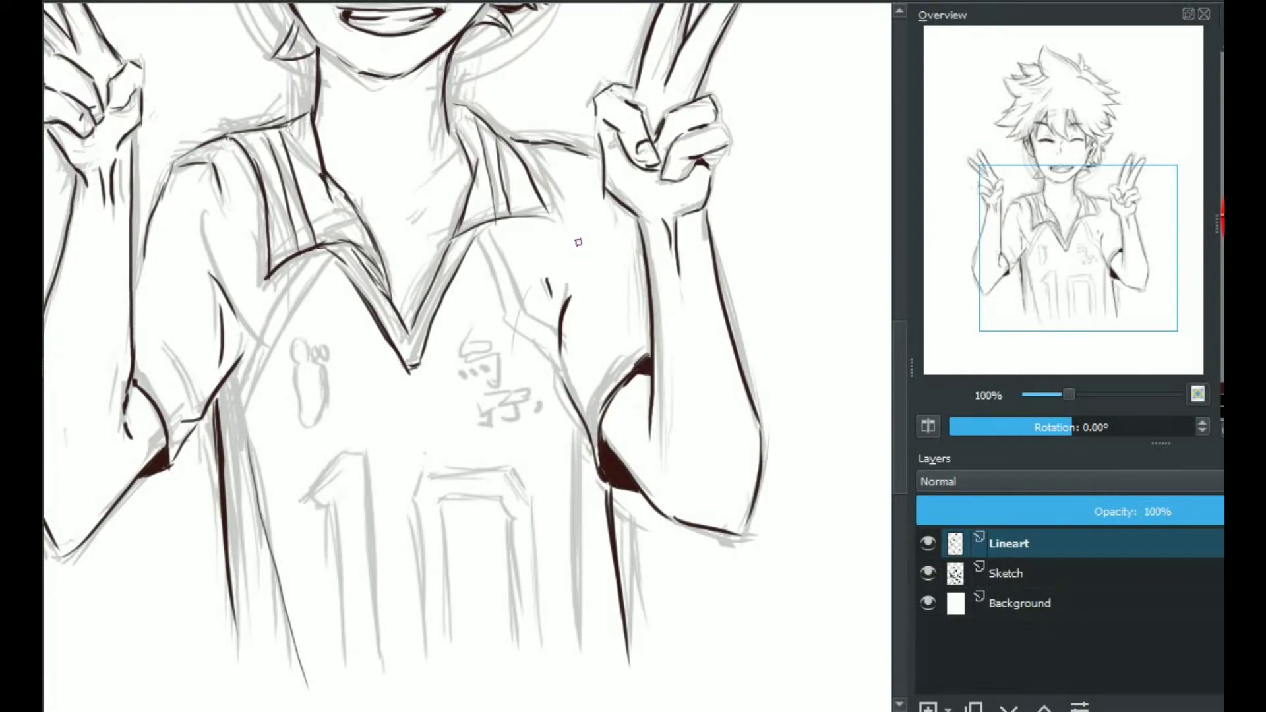
- Add a new paint layer between Lineart and Sketch and set the Sketch layer's opacity to 0%
key(minus)
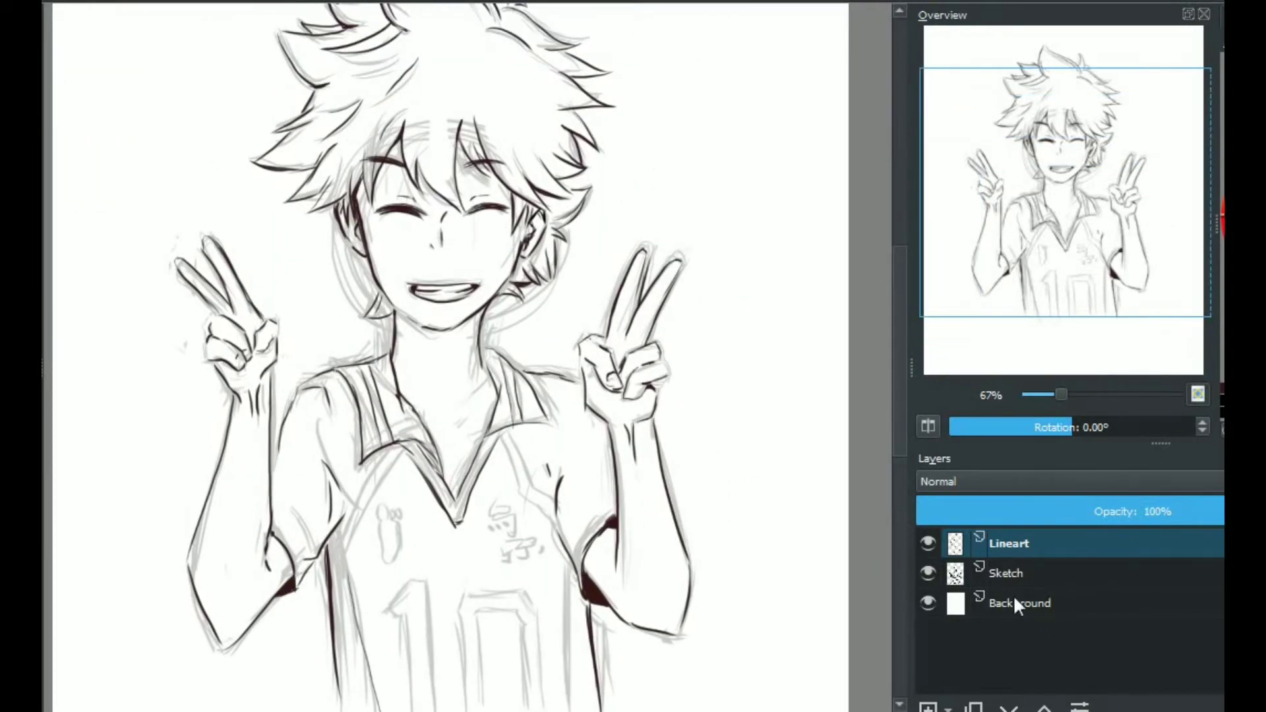
key(Insert)
click(1009, 602)
drag(1040, 511, 916, 512)
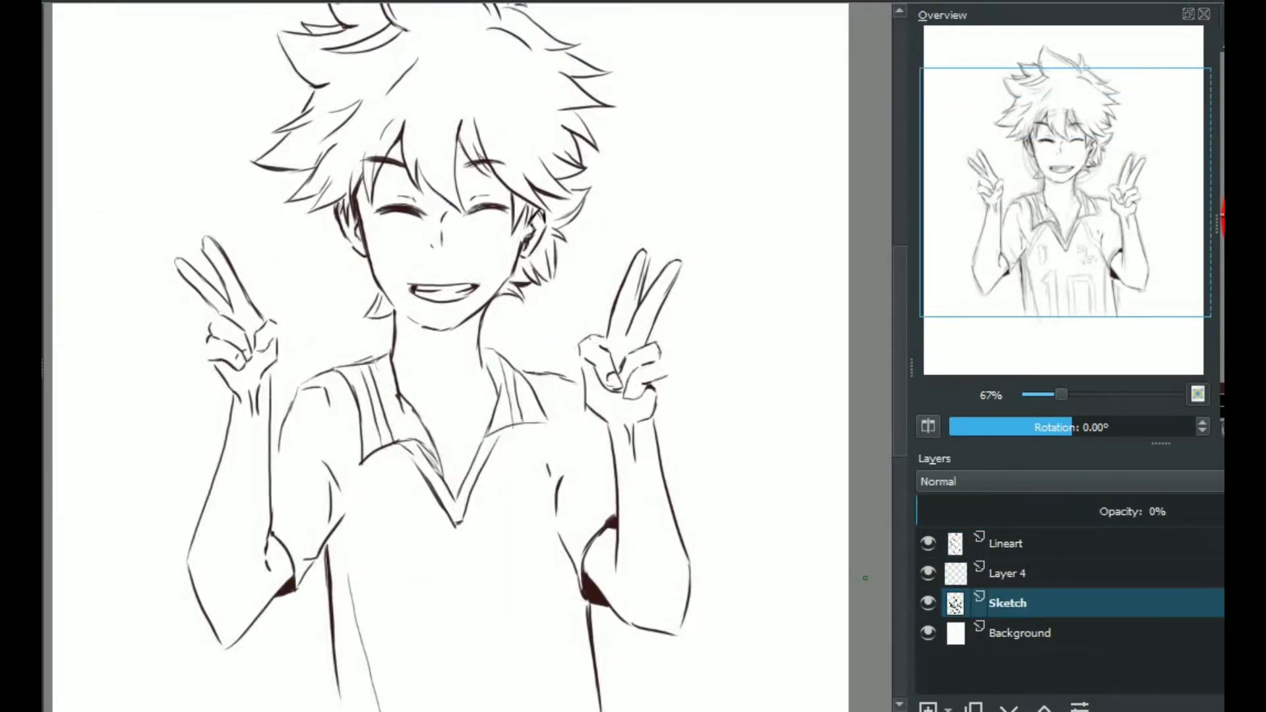
key(minus)
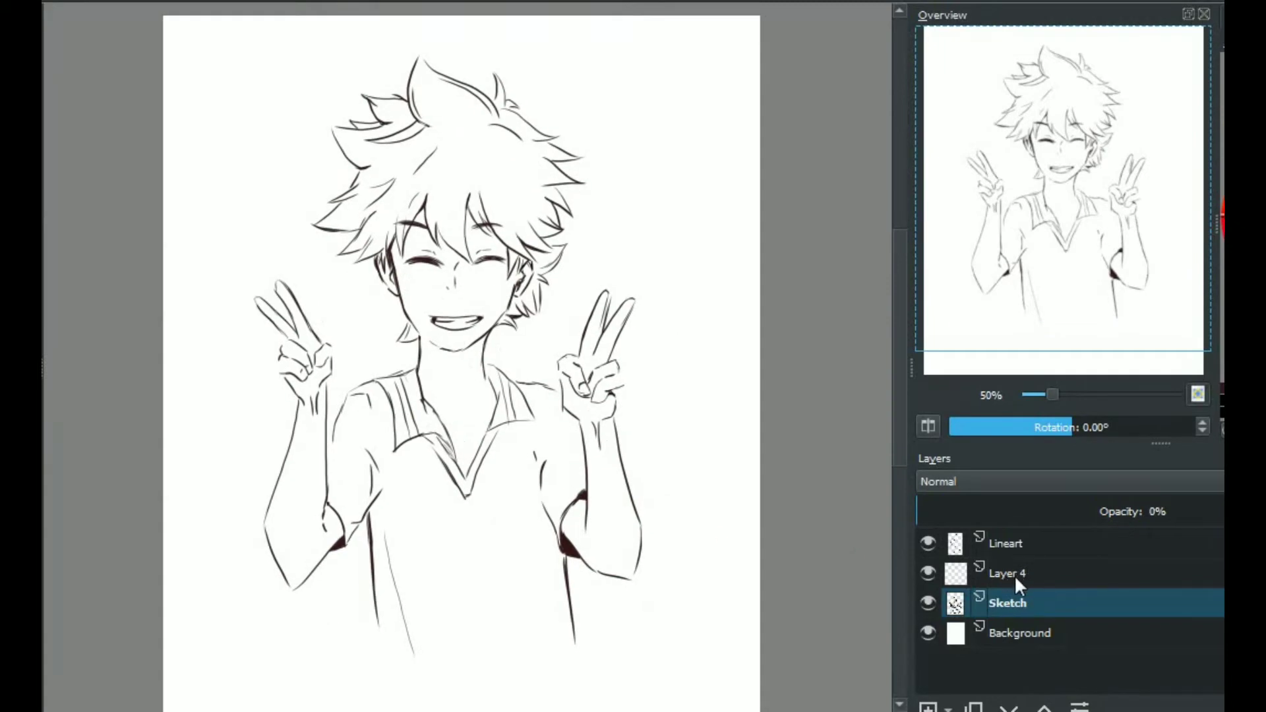
mouse_move(1029, 511)
mouse_down()
mouse_move(1076, 501)
mouse_move(916, 512)
mouse_up()
- Rename the new layer below Lineart as Skin
double_click(1014, 572)
text(Sk)
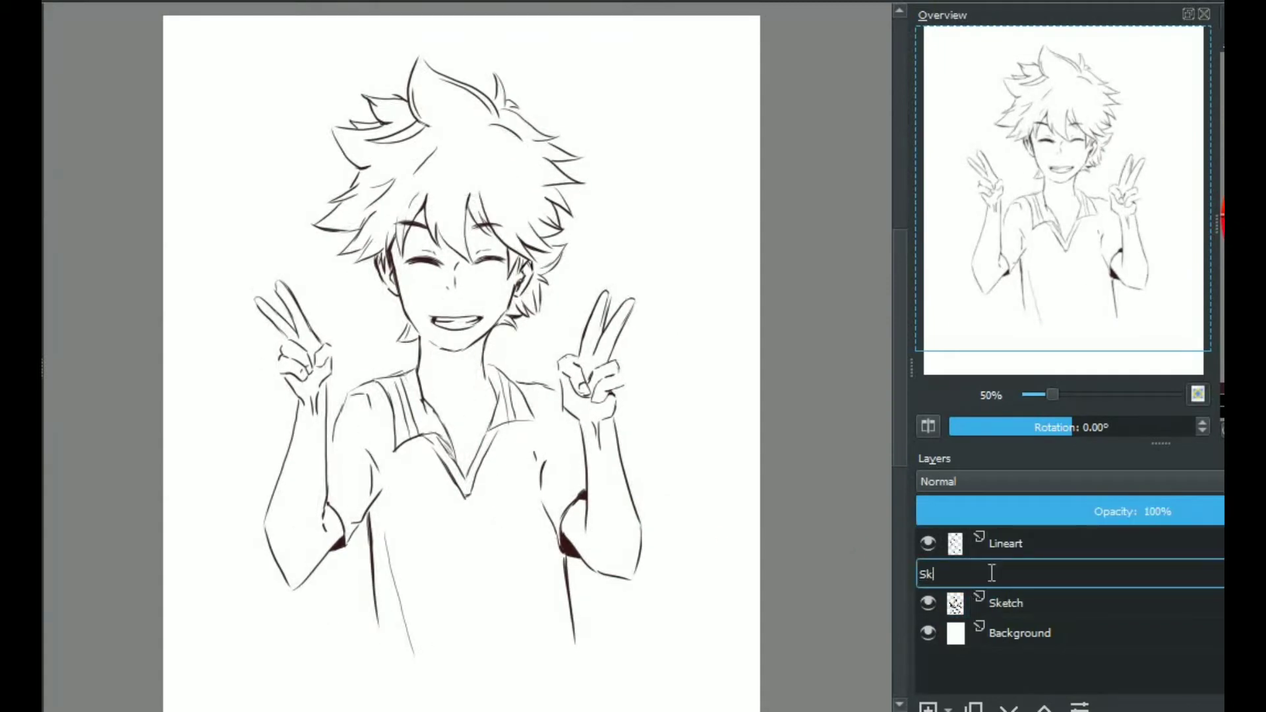
text(in)
key(Return)
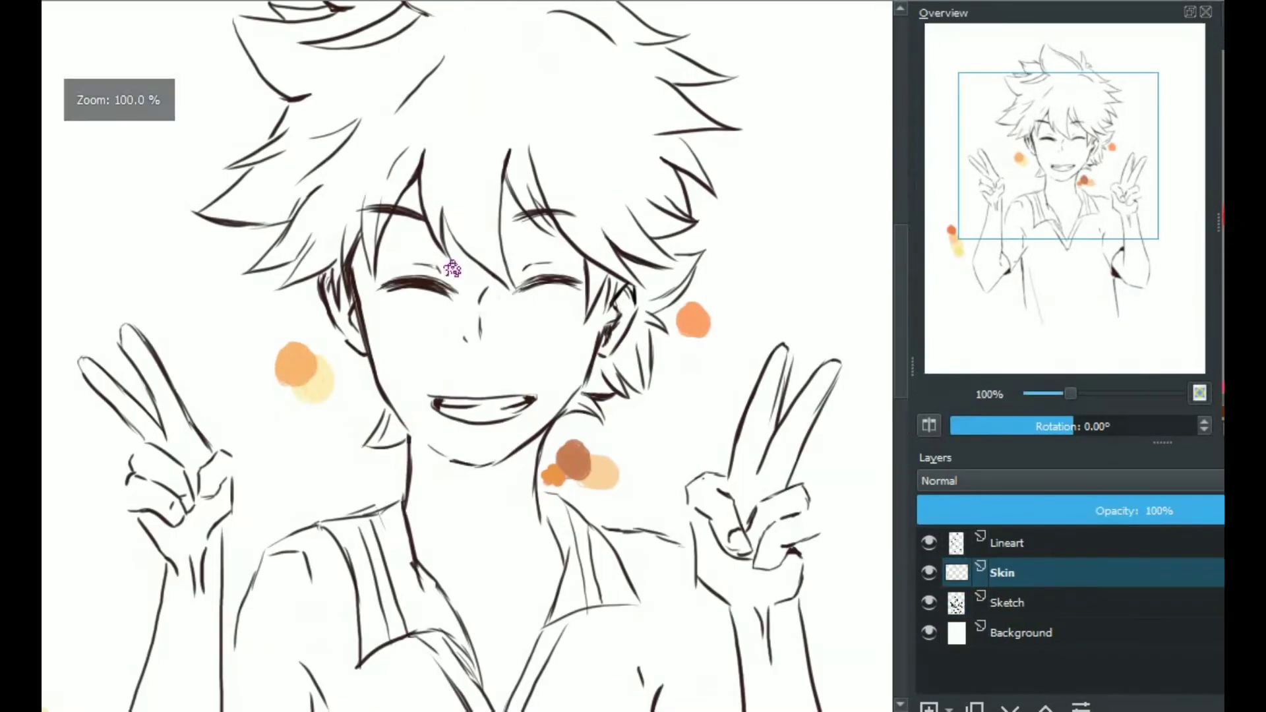
- Paint the face and neck pale yellow, with orange shadows under the bangs and on the right ear
mouse_move(366, 270)
mouse_down()
mouse_move(427, 404)
mouse_move(449, 264)
mouse_move(528, 230)
mouse_move(594, 330)
mouse_move(420, 514)
mouse_move(438, 504)
mouse_up()
ctrl+click(277, 376)
mouse_move(396, 231)
mouse_down()
mouse_move(348, 308)
mouse_move(340, 396)
mouse_up()
drag(485, 254, 528, 291)
drag(475, 225, 505, 350)
drag(534, 283, 583, 383)
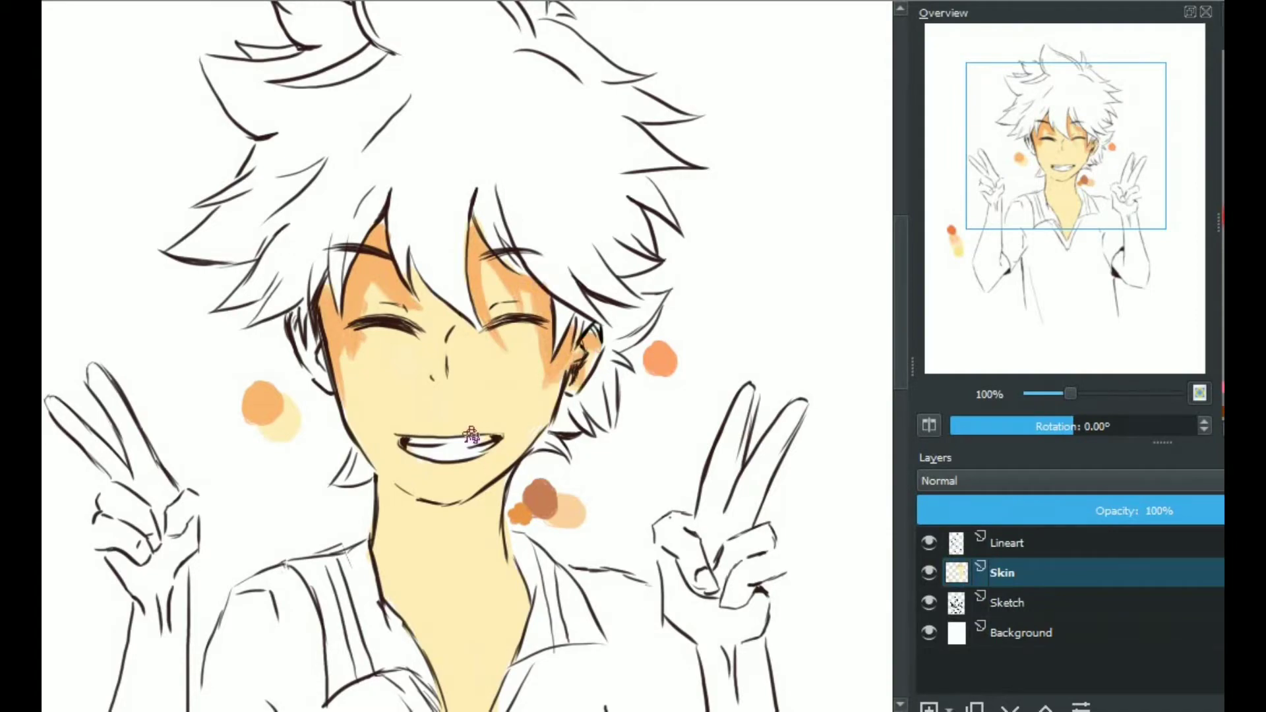
- Shade the neck below the chin in brown, with orange and peach strokes extending down to the collar opening
drag(472, 435, 526, 324)
mouse_move(461, 408)
mouse_down()
mouse_move(507, 521)
mouse_move(532, 404)
mouse_move(548, 422)
mouse_up()
key(ctrl+z)
mouse_move(442, 376)
mouse_down()
mouse_move(554, 448)
mouse_move(548, 488)
mouse_up()
drag(435, 402, 521, 425)
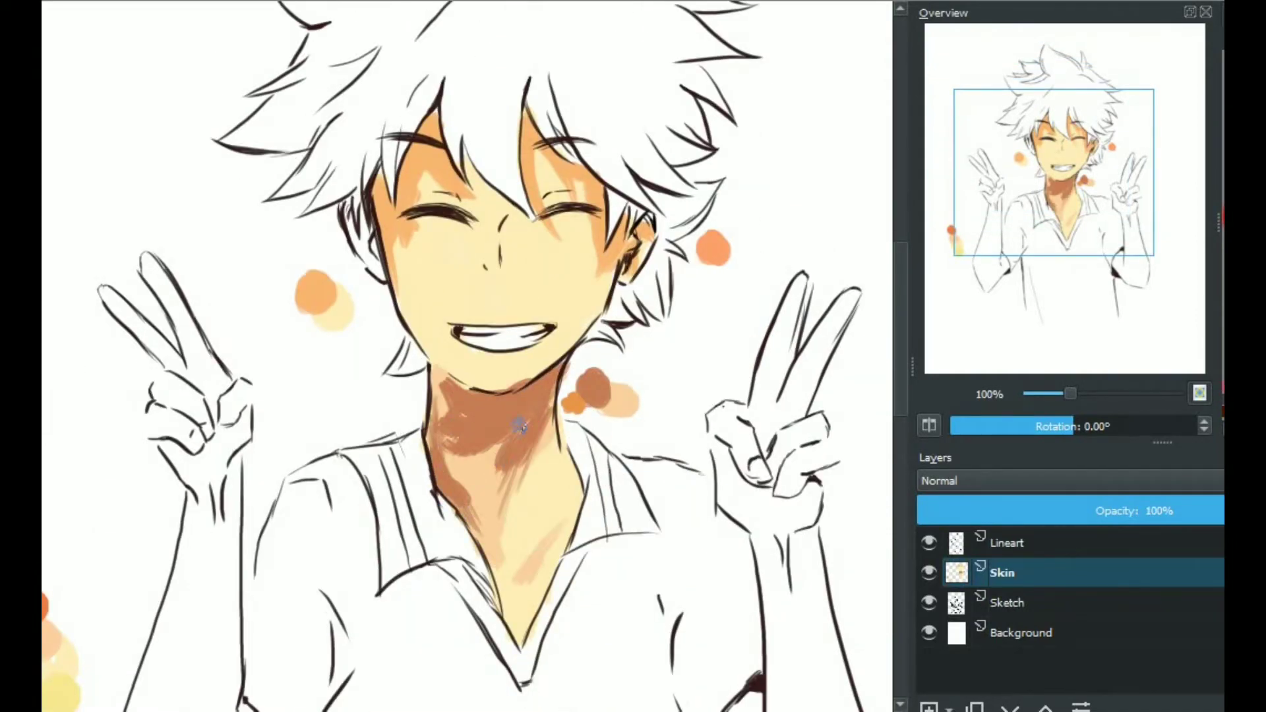
scroll(521, 425, up, 1)
drag(567, 501, 600, 455)
scroll(600, 455, up, 1)
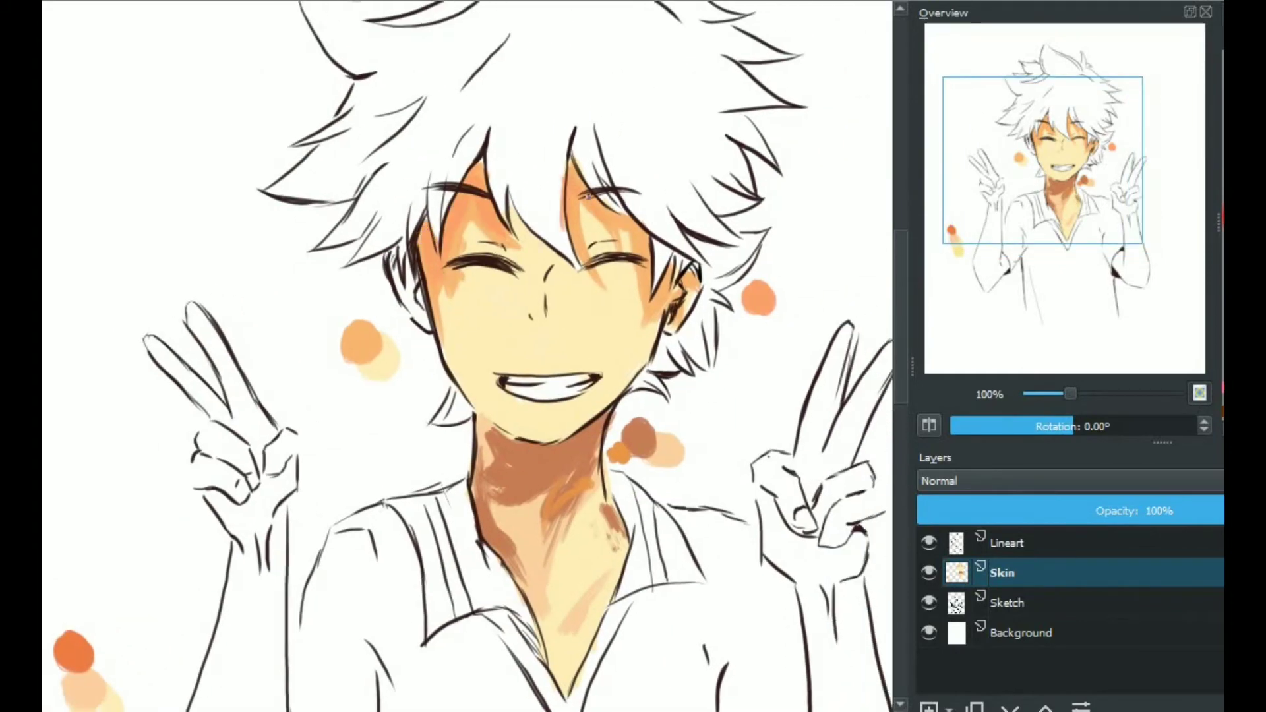
- Paint diagonal orange-red blush strokes on both cheeks
drag(488, 323, 544, 326)
drag(617, 310, 685, 316)
drag(504, 323, 548, 333)
- Fill the left arm and peace-sign hand with the pale yellow base skin colour
scroll(459, 247, down, 1)
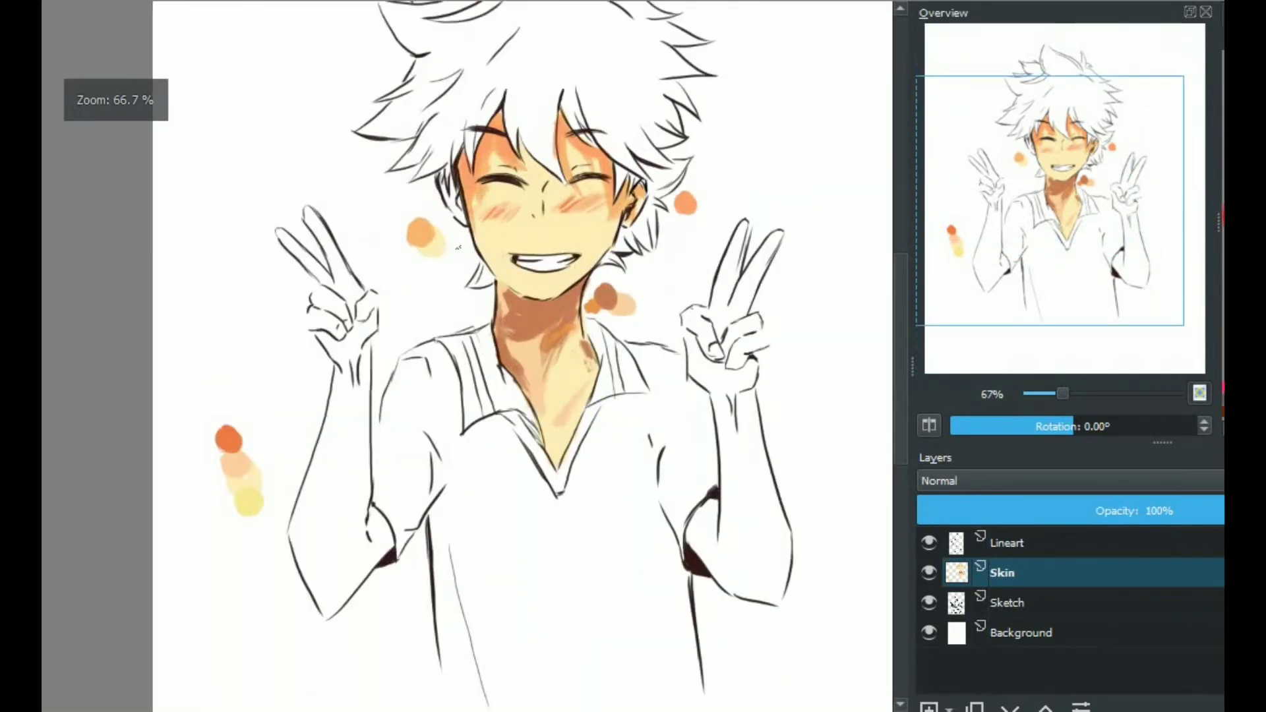
scroll(458, 247, up, 1)
scroll(433, 443, down, 1)
scroll(433, 443, up, 1)
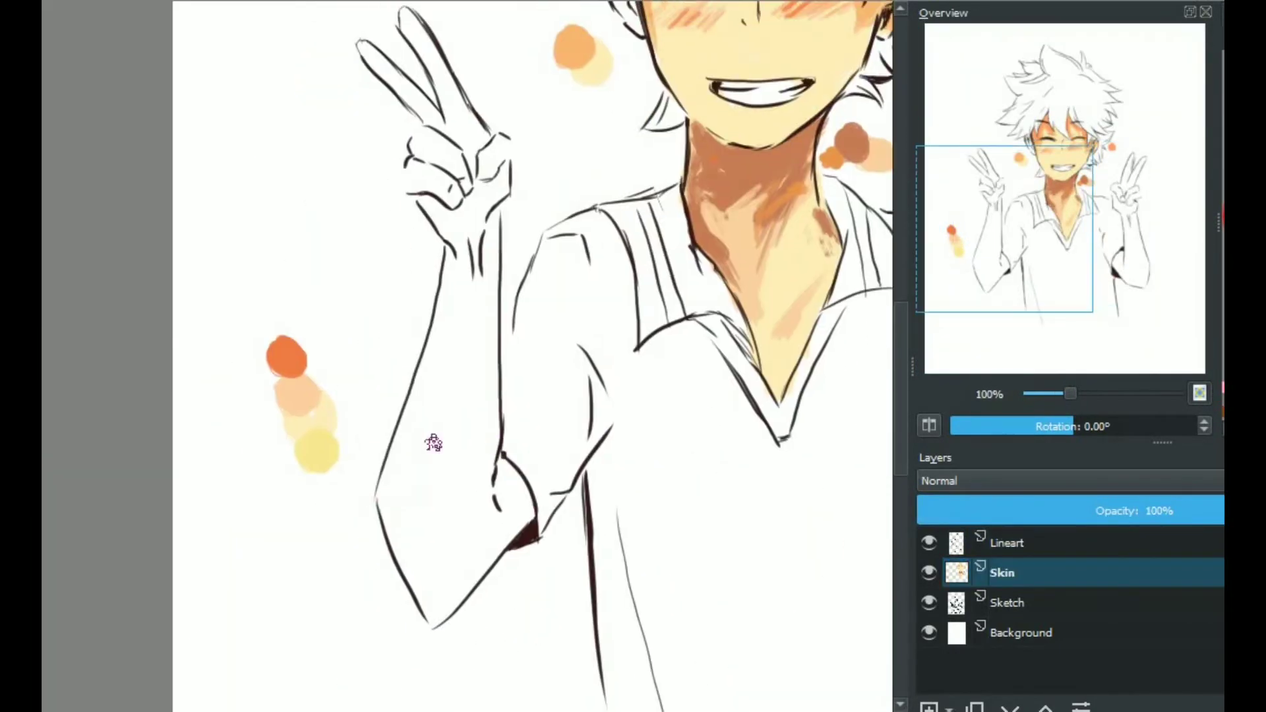
drag(433, 444, 422, 369)
drag(475, 217, 438, 404)
drag(429, 488, 461, 593)
drag(449, 330, 468, 495)
drag(488, 370, 461, 244)
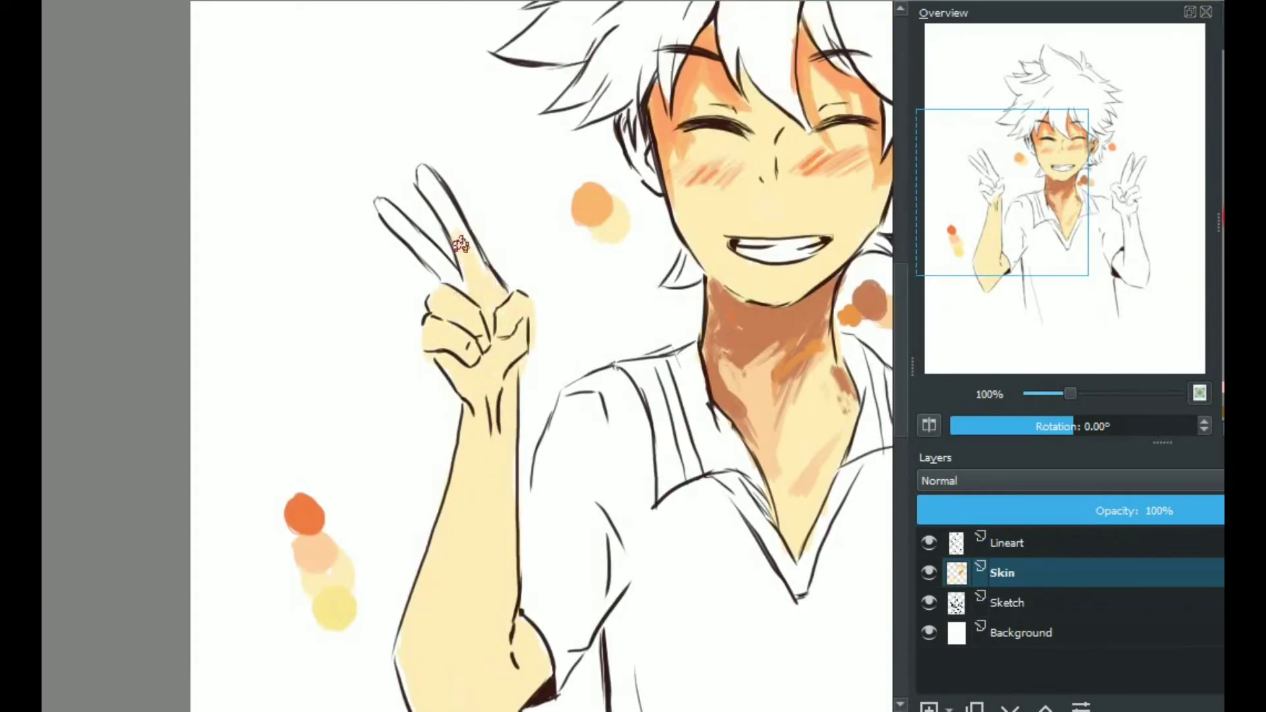
- Fill the right peace-sign hand, forearm and elbow with the pale yellow base skin colour
scroll(461, 244, up, 1)
scroll(436, 251, down, 1)
scroll(480, 387, down, 1)
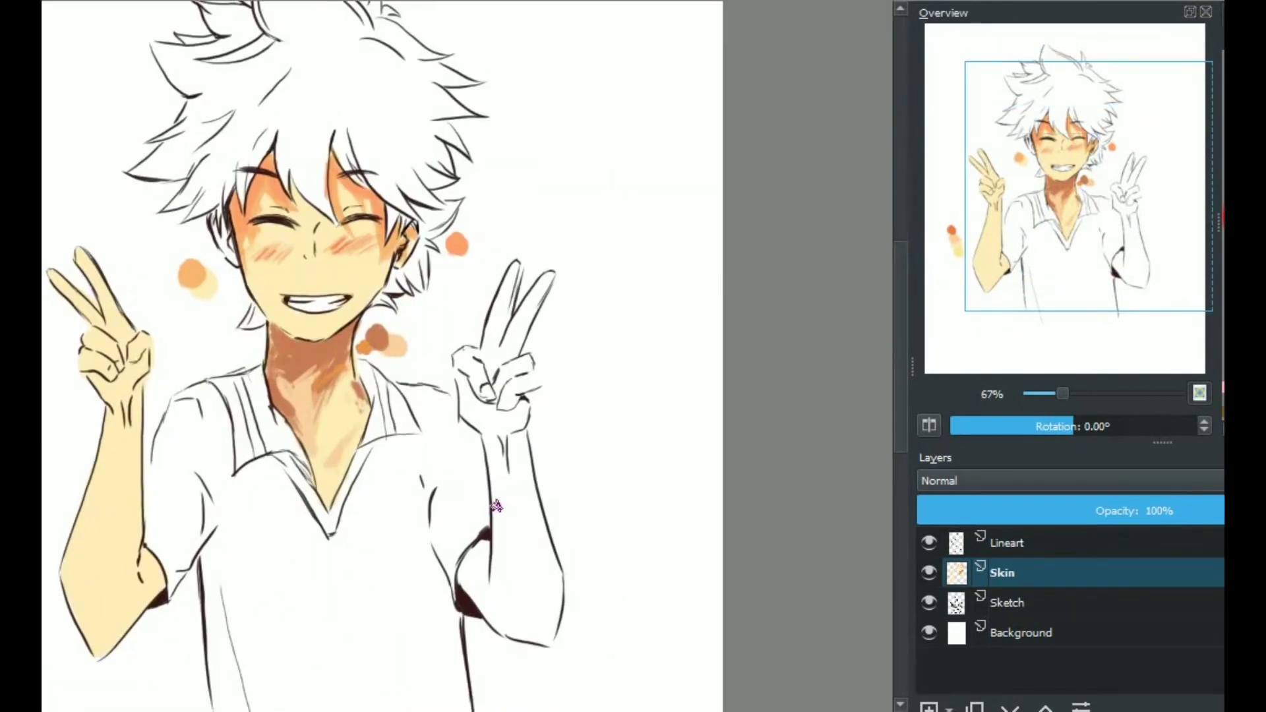
mouse_move(496, 506)
mouse_down()
mouse_move(514, 369)
mouse_move(487, 433)
mouse_up()
drag(518, 363, 515, 561)
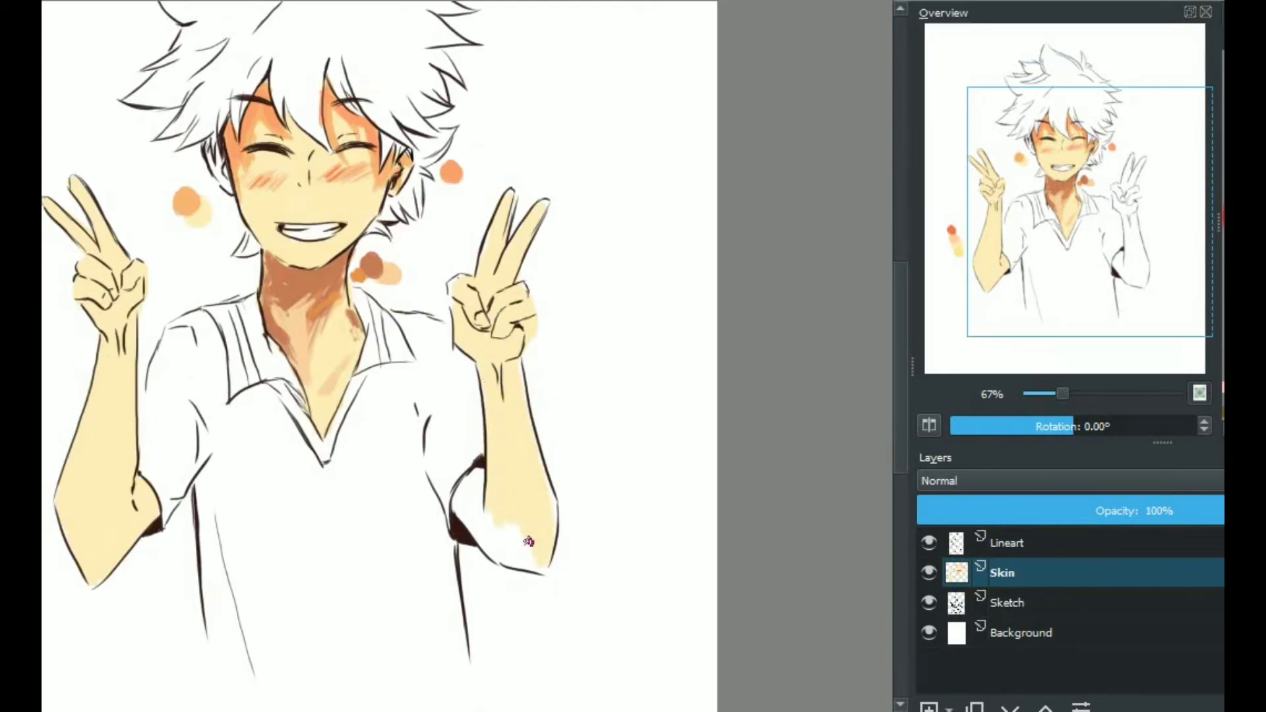
drag(488, 471, 528, 567)
- Shade the outer half of the left forearm and the left hand with soft peach
scroll(545, 448, up, 2)
scroll(533, 423, down, 1)
drag(217, 343, 161, 567)
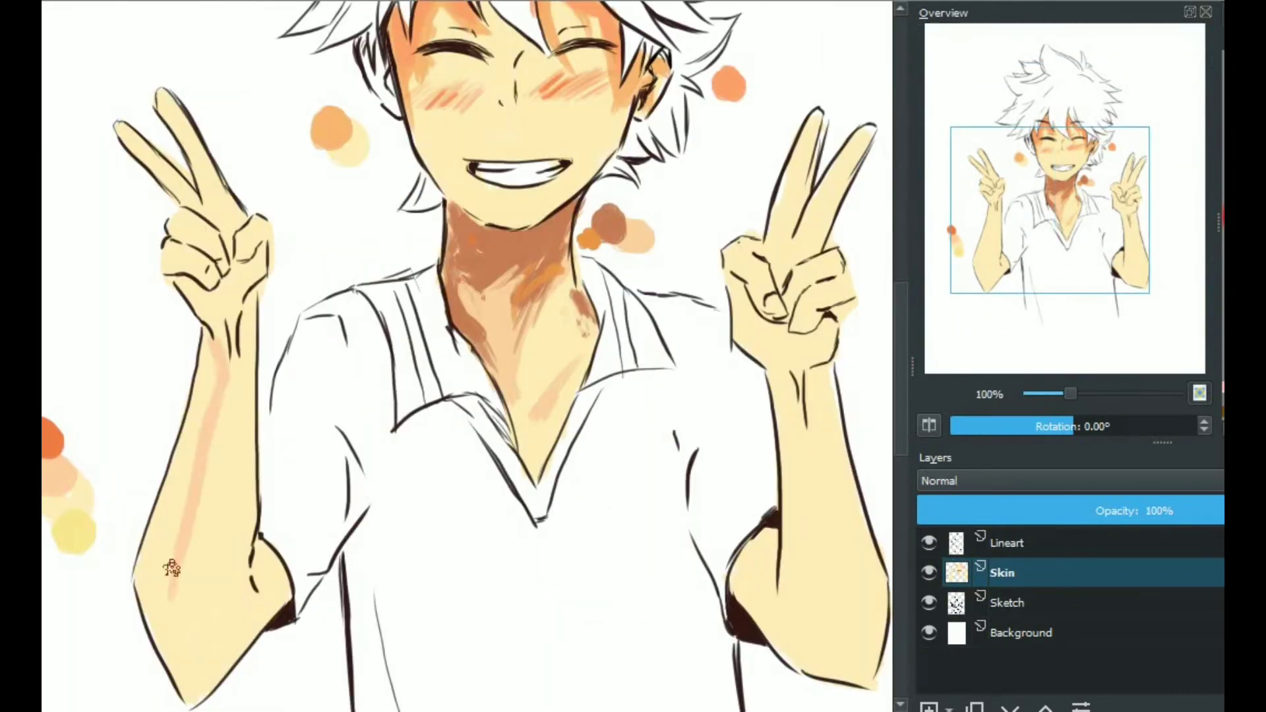
drag(191, 438, 142, 626)
drag(211, 574, 135, 637)
drag(264, 317, 204, 382)
mouse_move(191, 277)
mouse_down()
mouse_move(201, 292)
mouse_move(249, 211)
mouse_up()
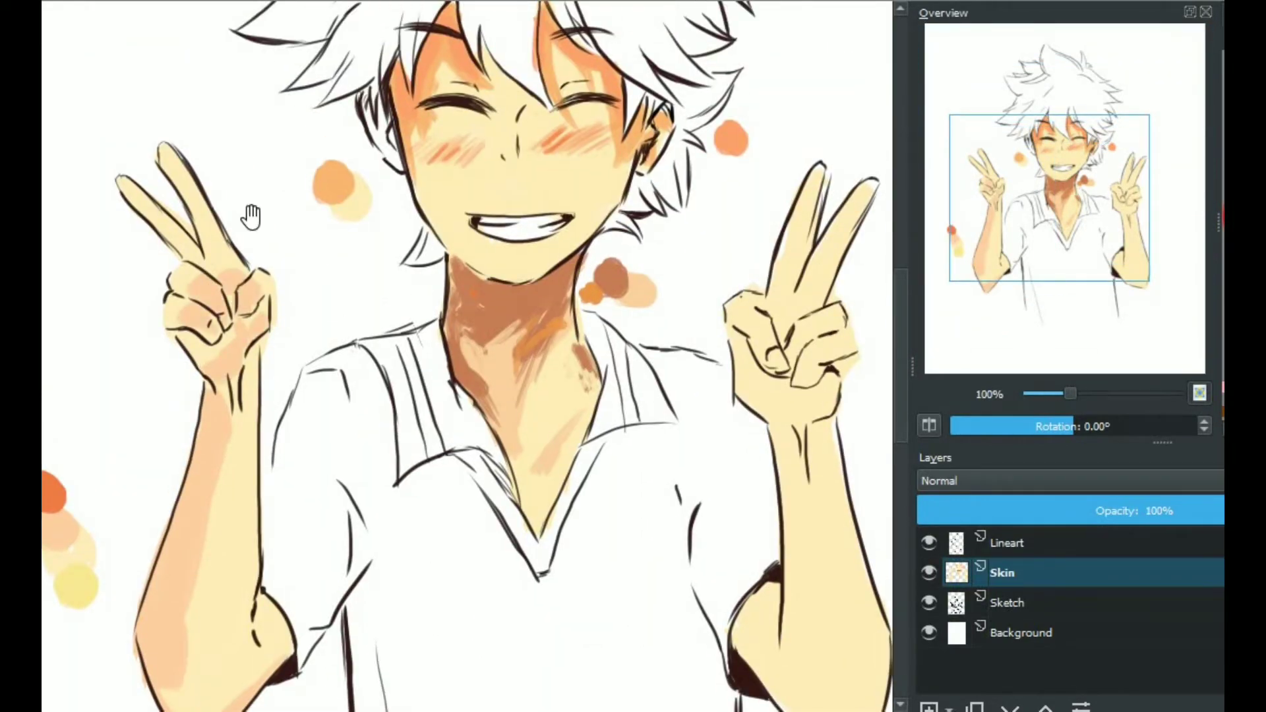
- Add orange-red shadow along the outer edge of the left forearm, the wrist and the base of the hand
mouse_move(238, 317)
mouse_down()
mouse_move(255, 275)
mouse_move(198, 577)
mouse_up()
scroll(236, 524, up, 3)
drag(224, 455, 267, 380)
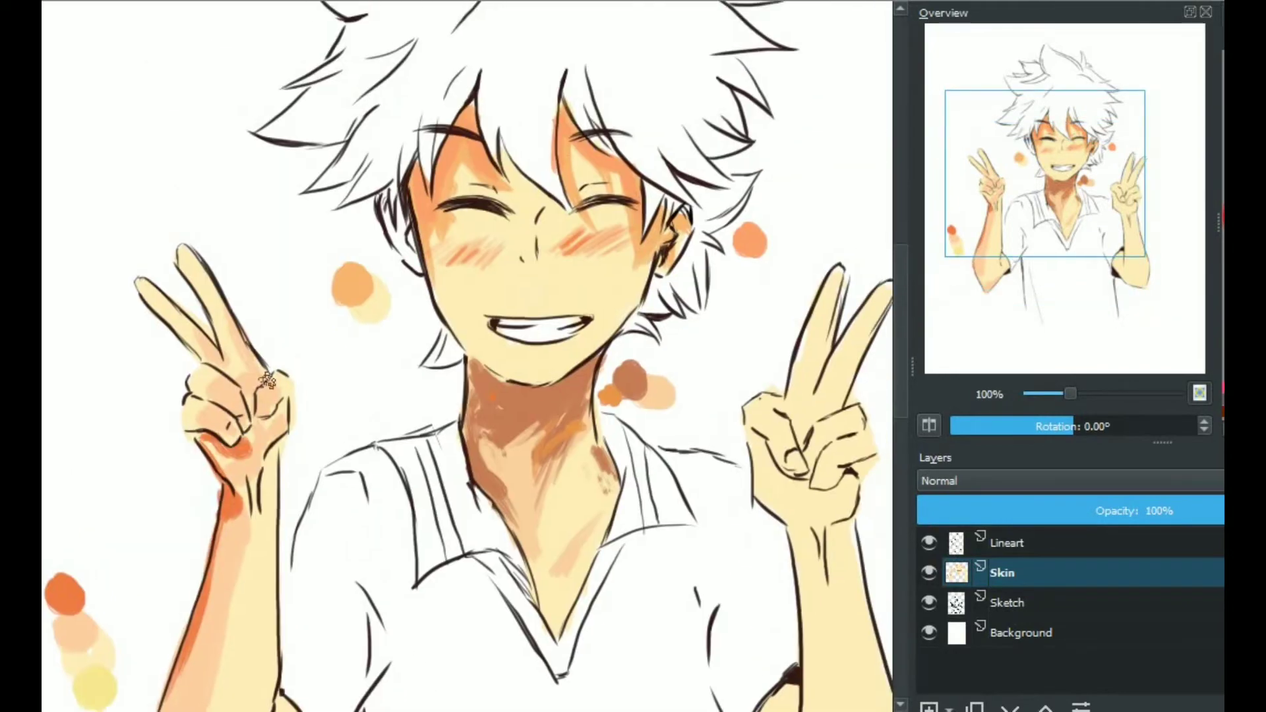
- Shade the right forearm and elbow with soft peach over the base skin colour
scroll(183, 336, down, 2)
scroll(118, 610, up, 3)
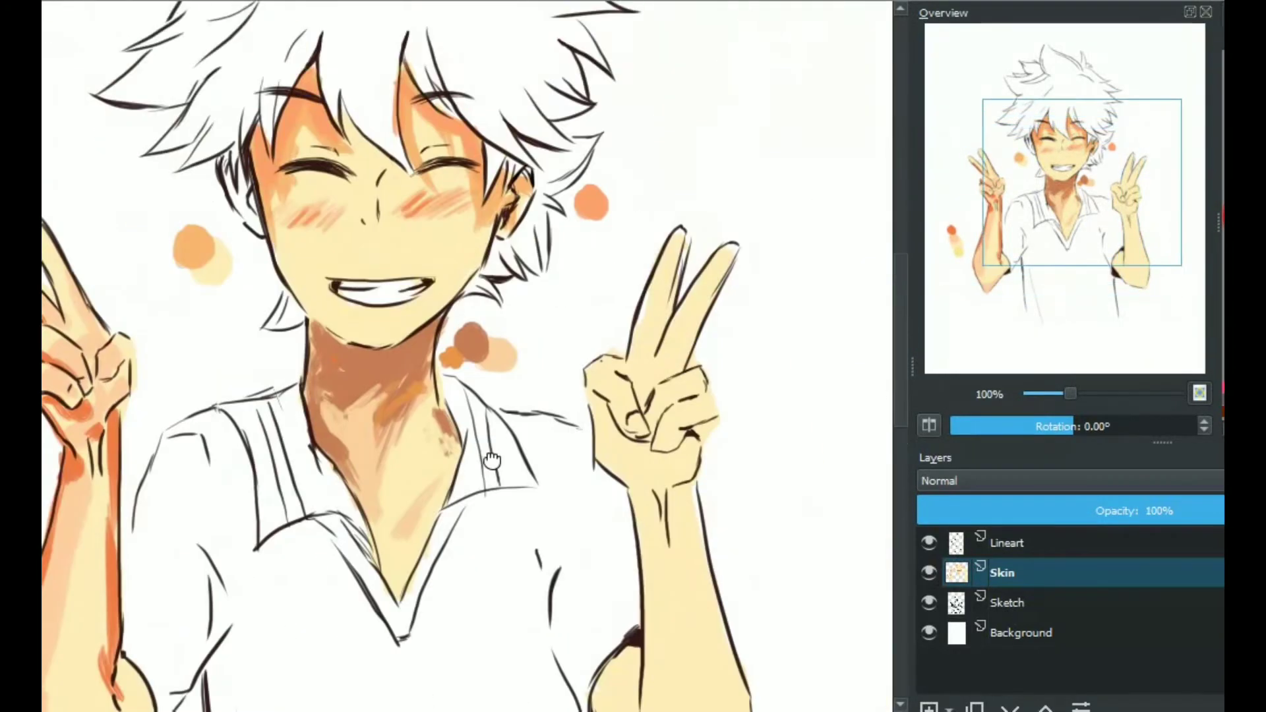
key(minus)
scroll(396, 396, left, 2)
drag(589, 546, 529, 350)
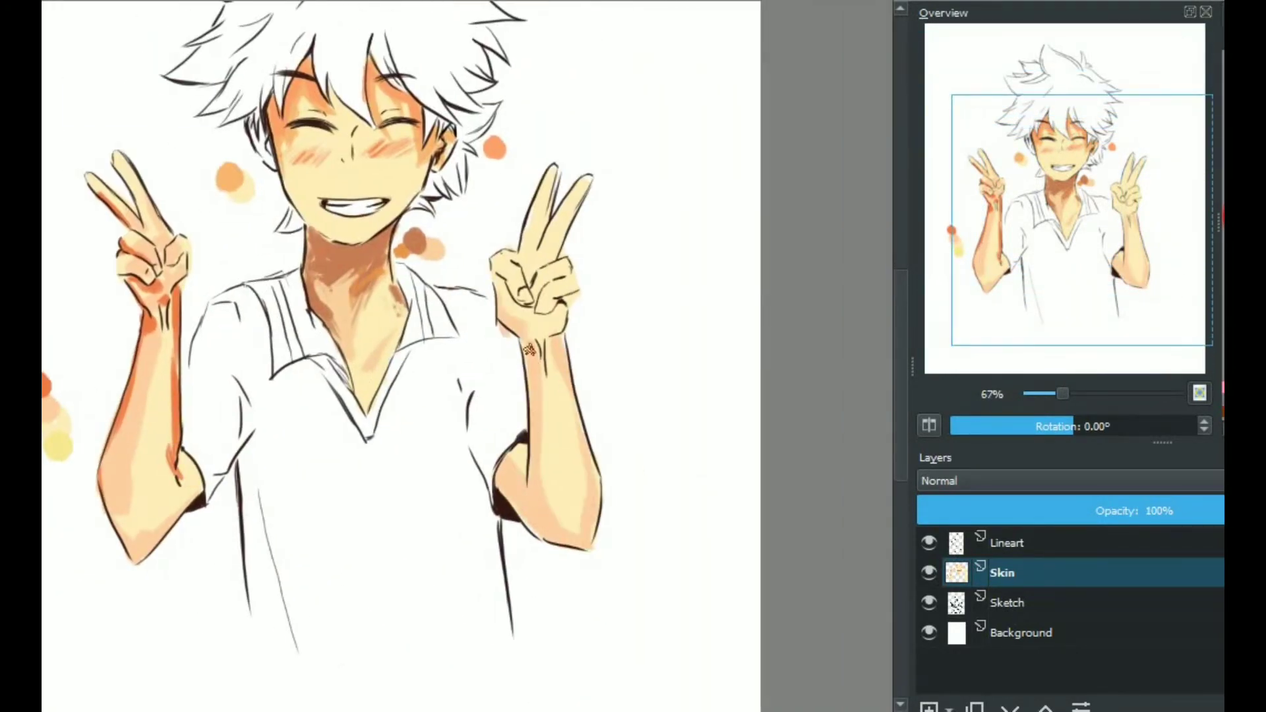
- Add orange-red and brown shadows to the right hand, between its raised fingers, and along the inner edge of the forearm
drag(542, 234, 554, 218)
mouse_move(508, 290)
mouse_down()
mouse_move(527, 372)
mouse_move(526, 335)
mouse_up()
key(minus)
key(plus)
scroll(525, 335, left, 2)
scroll(462, 329, up, 1)
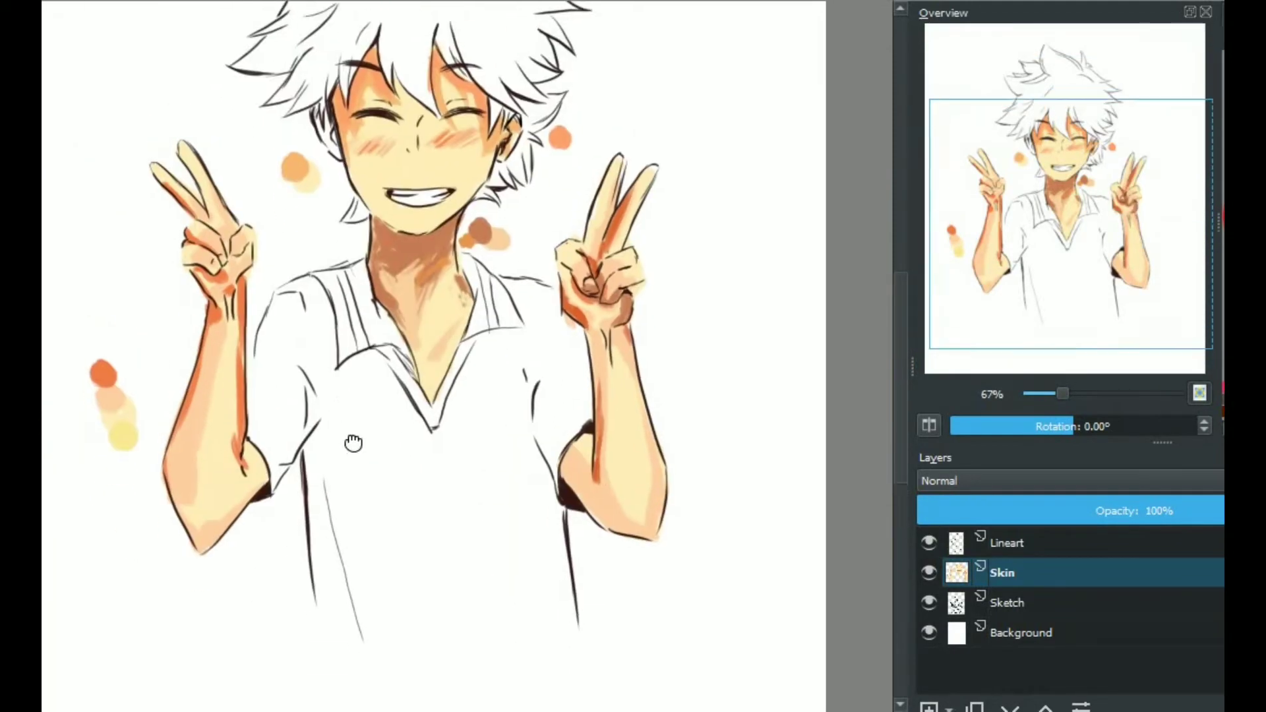
- Add muted brown shadow along the outer undersides of both elbows
key(minus)
key(1)
scroll(343, 330, down, 3)
key(minus)
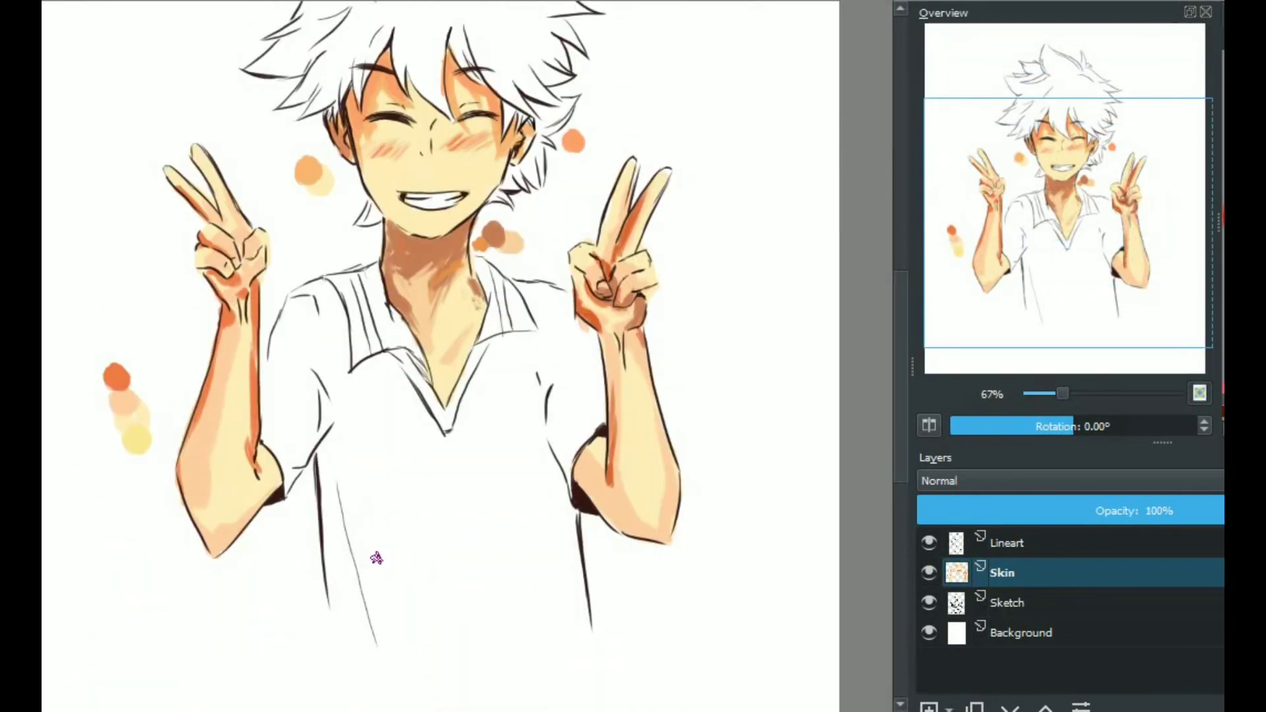
key(Page_Up)
key(Page_Down)
drag(656, 475, 663, 501)
drag(205, 468, 238, 521)
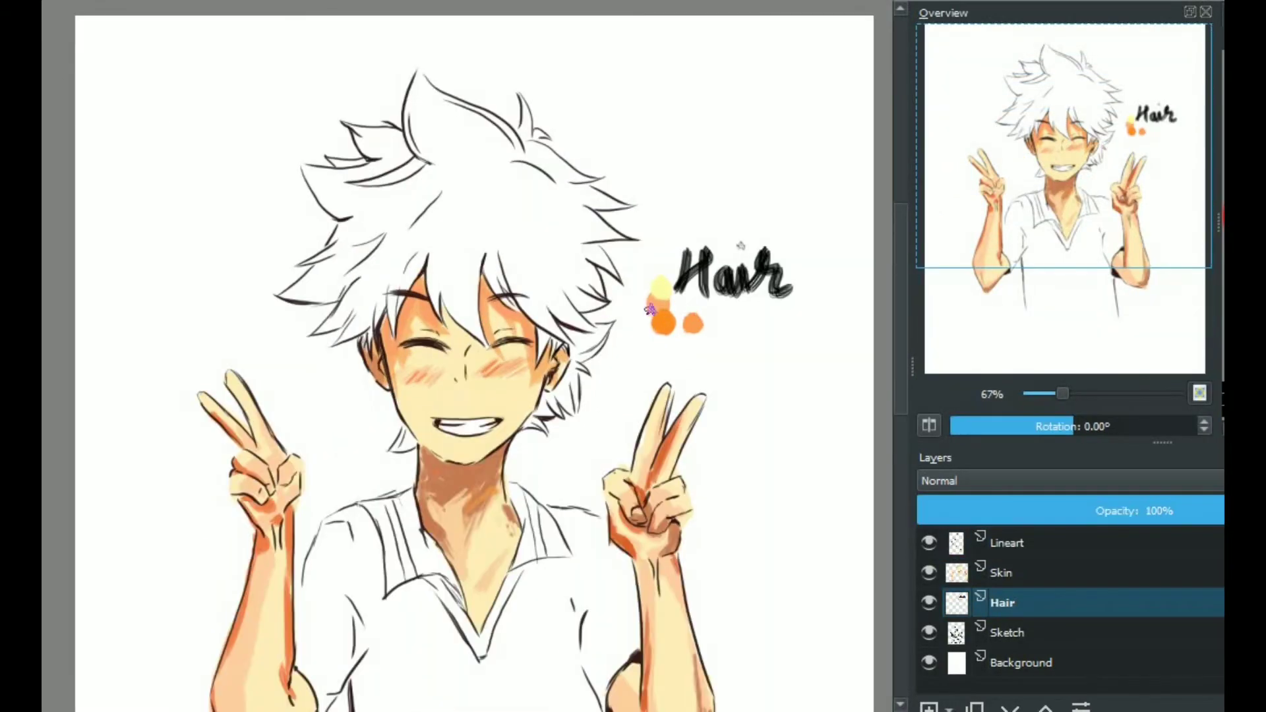
- Fill the whole hair shape, including all outer spikes, with flat light orange on the Hair layer
mouse_move(469, 245)
mouse_down()
mouse_move(466, 335)
mouse_move(370, 342)
mouse_move(481, 218)
mouse_move(560, 356)
mouse_move(533, 185)
mouse_move(410, 254)
mouse_move(342, 244)
mouse_up()
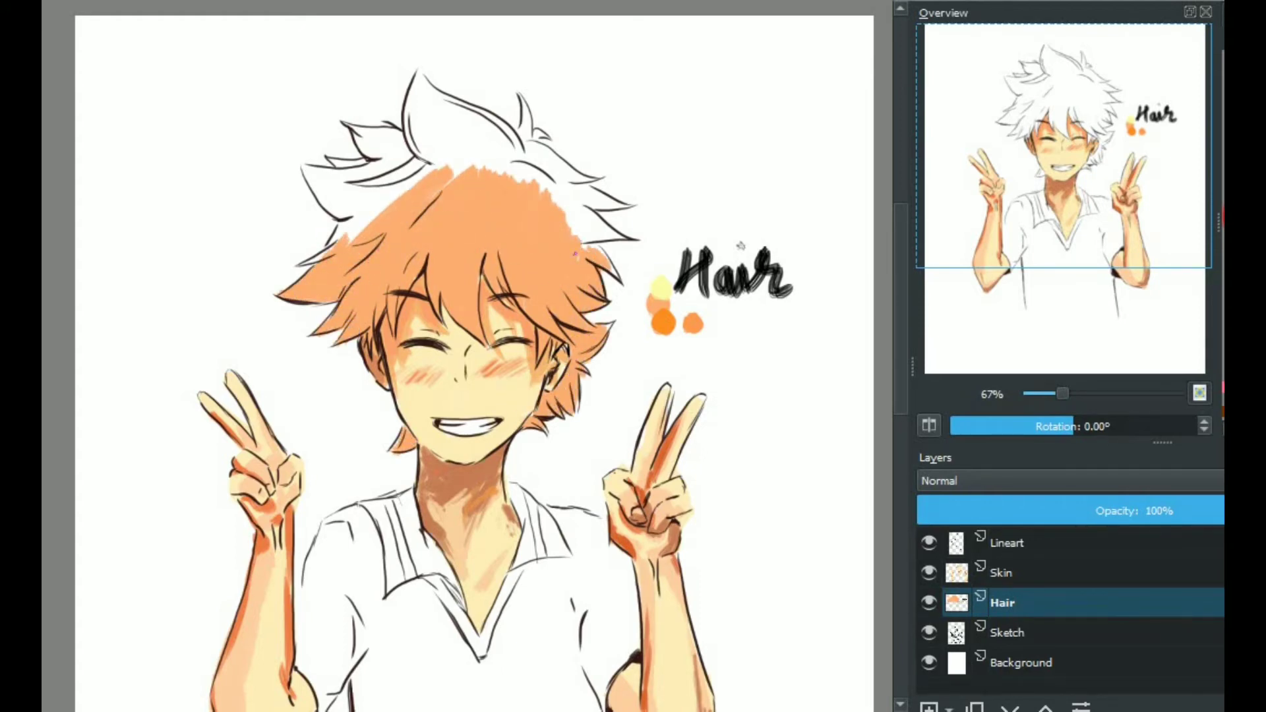
drag(353, 211, 348, 170)
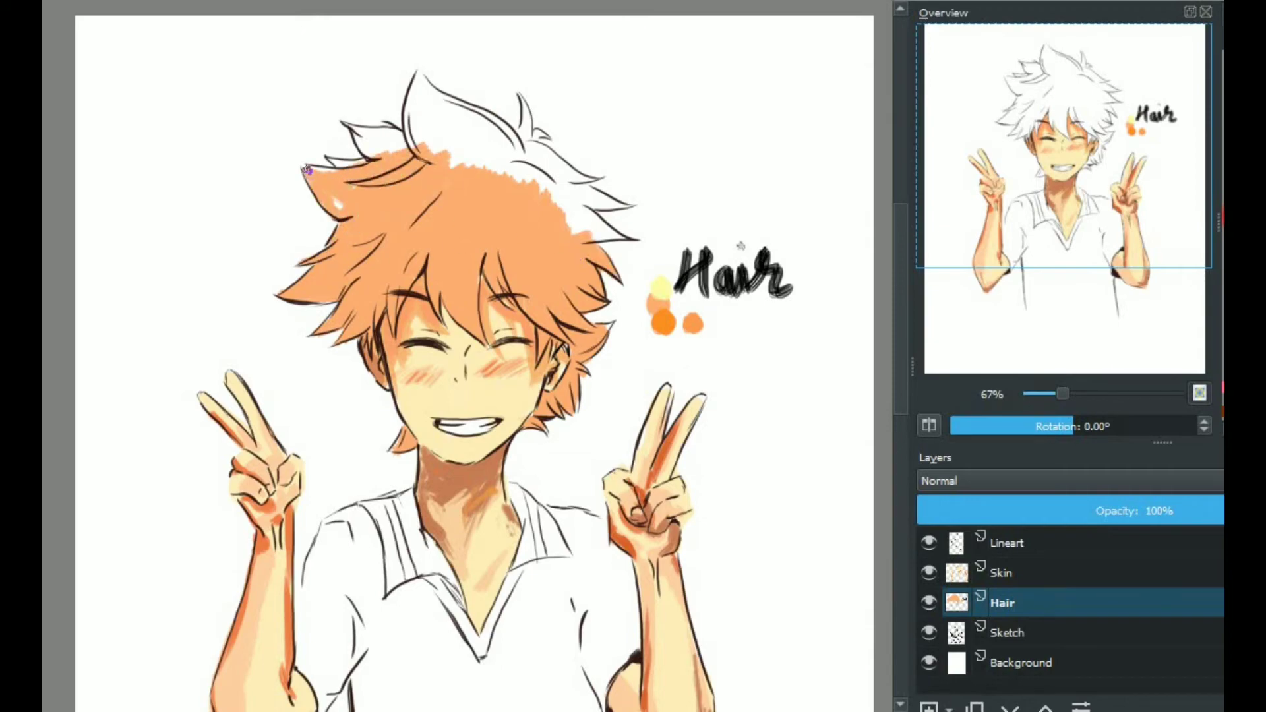
scroll(360, 178, up, 3)
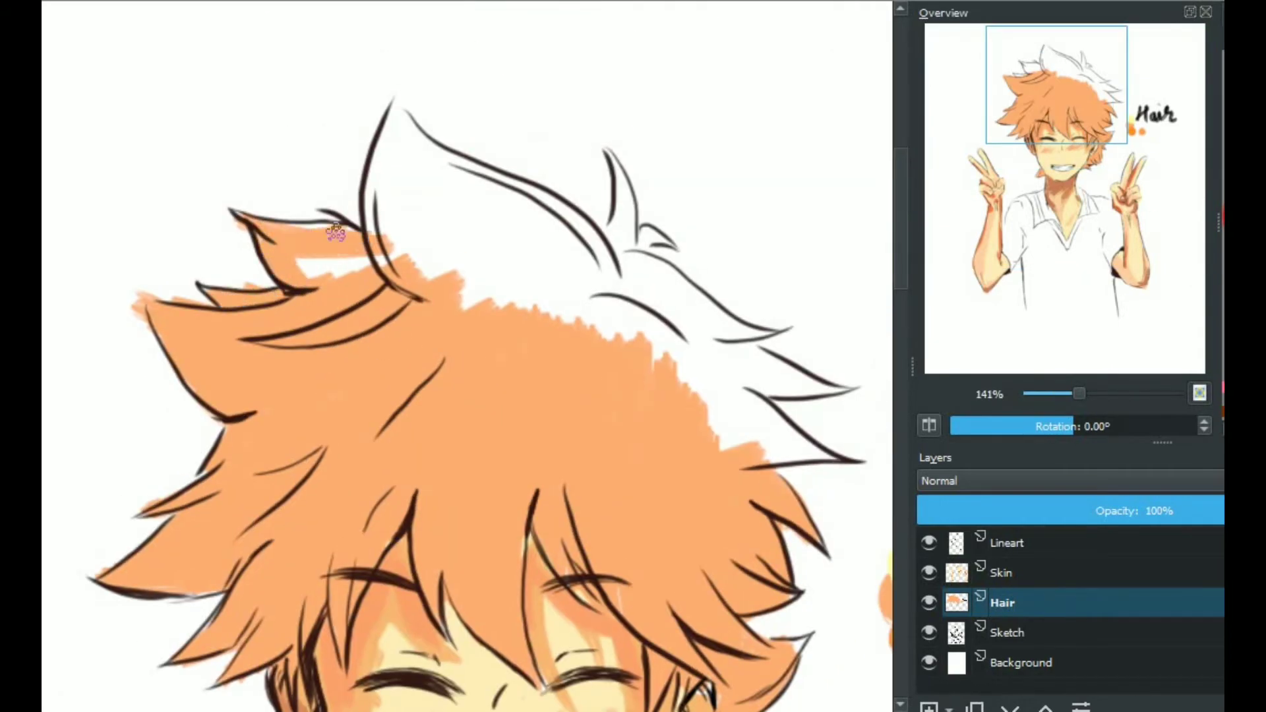
scroll(395, 475, down, 5)
scroll(351, 280, up, 4)
mouse_move(240, 274)
mouse_down()
mouse_move(294, 288)
mouse_move(275, 229)
mouse_move(297, 200)
mouse_move(372, 296)
mouse_move(342, 209)
mouse_move(294, 184)
mouse_move(355, 340)
mouse_move(482, 362)
mouse_move(527, 434)
mouse_move(544, 438)
mouse_move(565, 429)
mouse_move(565, 439)
mouse_move(552, 395)
mouse_move(653, 381)
mouse_up()
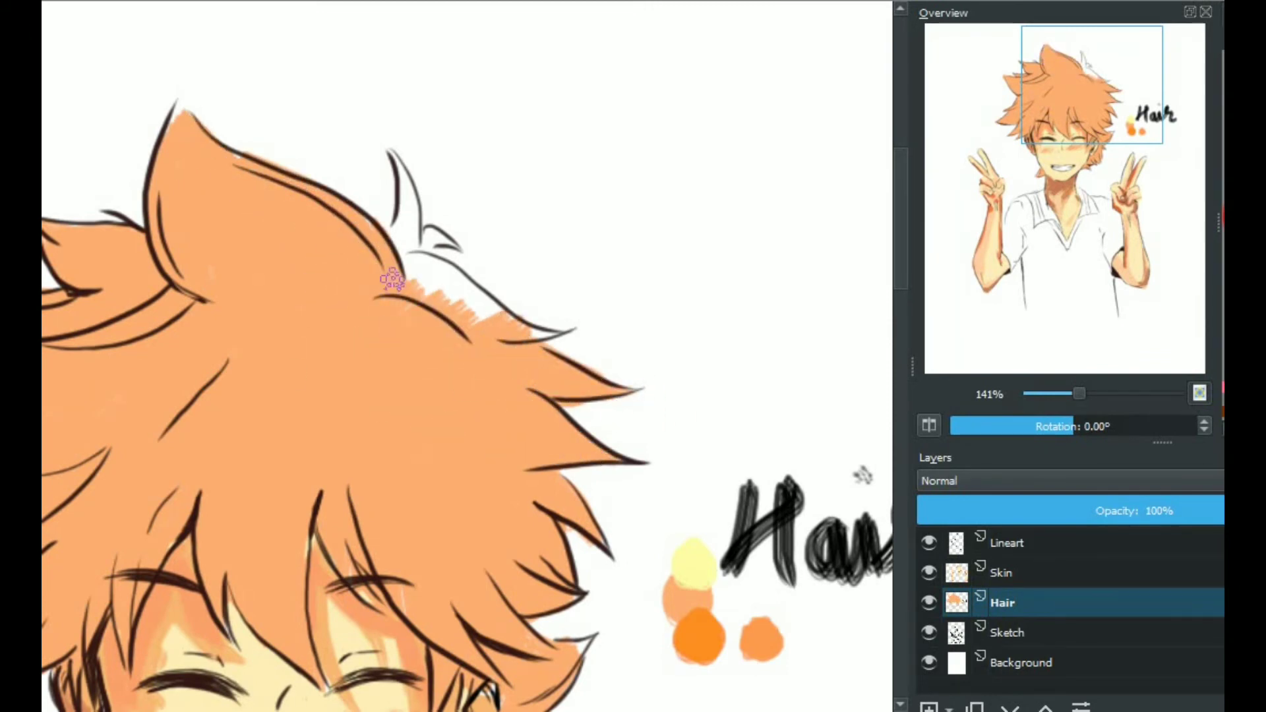
mouse_move(393, 279)
mouse_down()
mouse_move(428, 211)
mouse_move(501, 330)
mouse_up()
drag(277, 586, 402, 440)
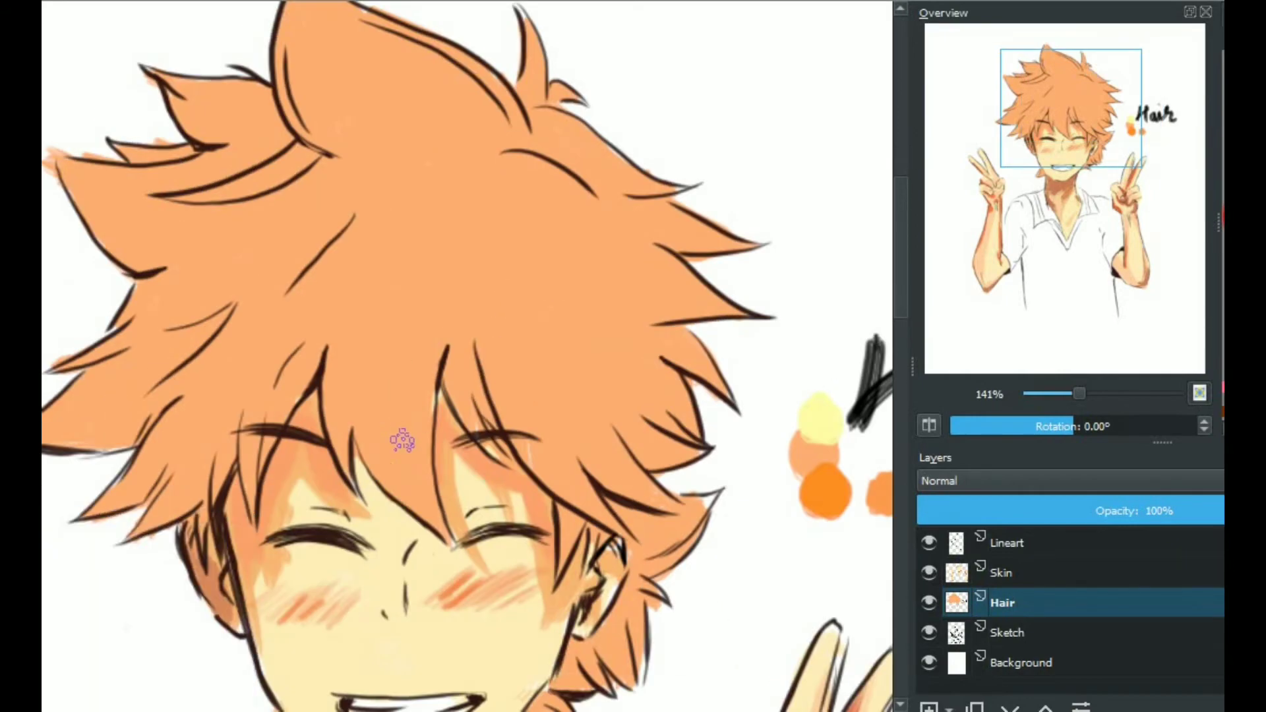
- Draw a thick tapered dark strand on the Lineart layer, just below the upper-left hair parting
key(1)
key(Page_Up)
key(Page_Up)
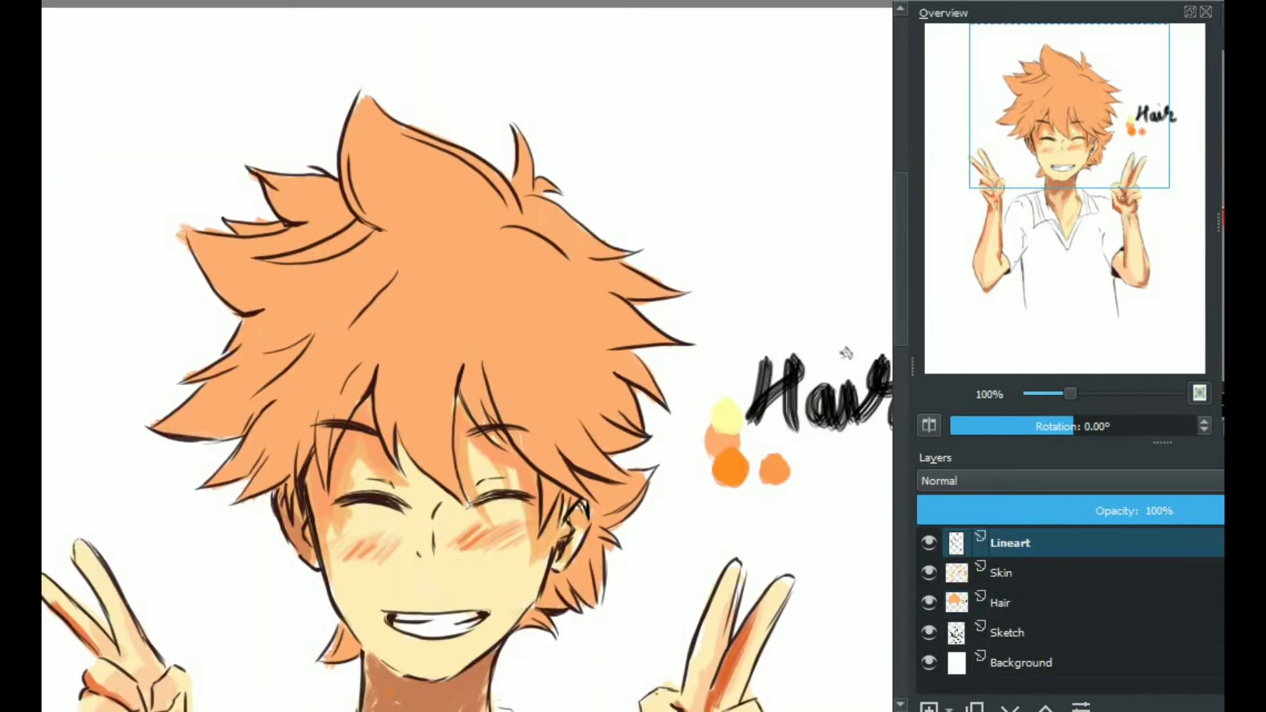
key(plus)
drag(420, 342, 346, 385)
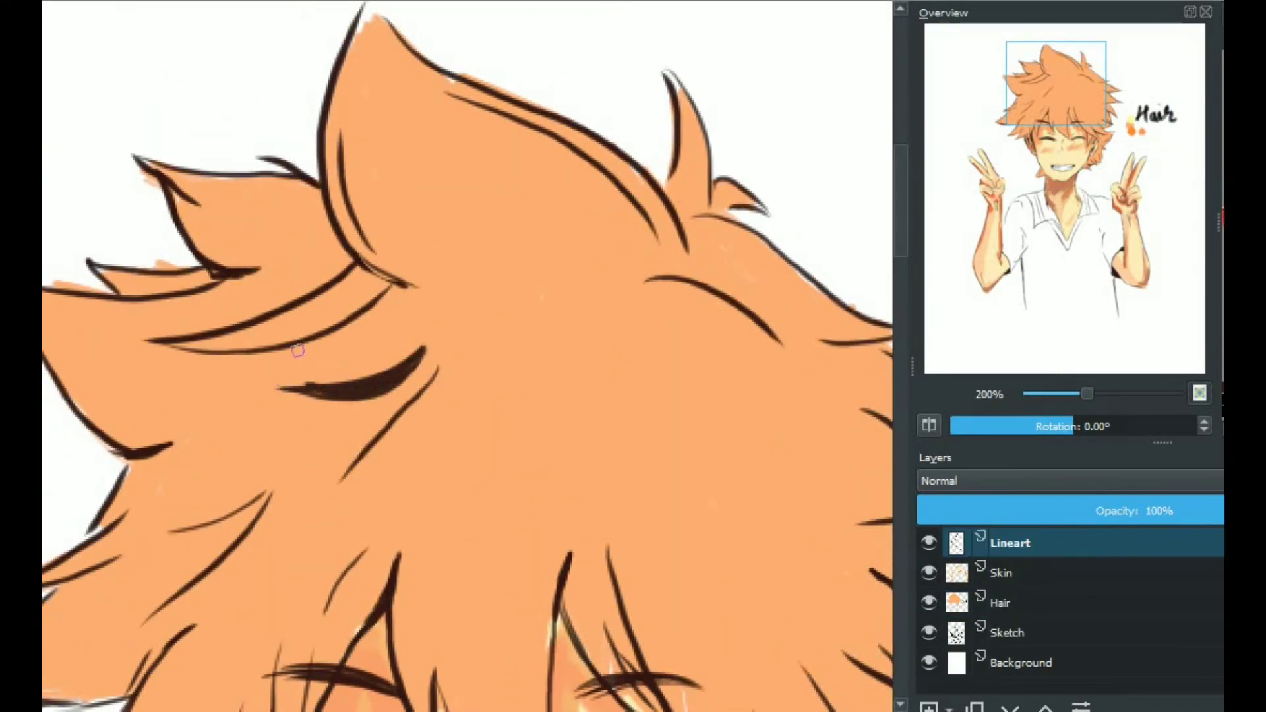
key(minus)
key(minus)
- Paint deeper orange shading on the Hair layer from the parting down through the central bang
click(1026, 604)
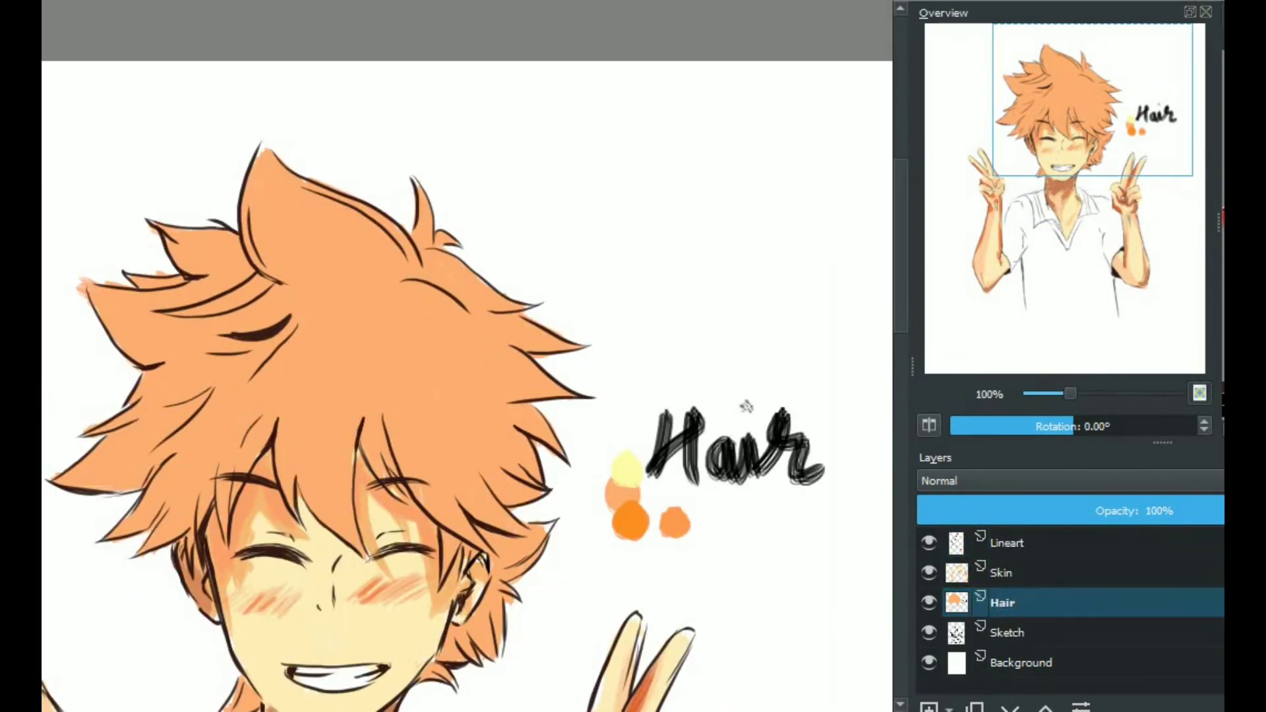
scroll(303, 310, up, 1)
drag(339, 284, 250, 336)
drag(315, 310, 295, 377)
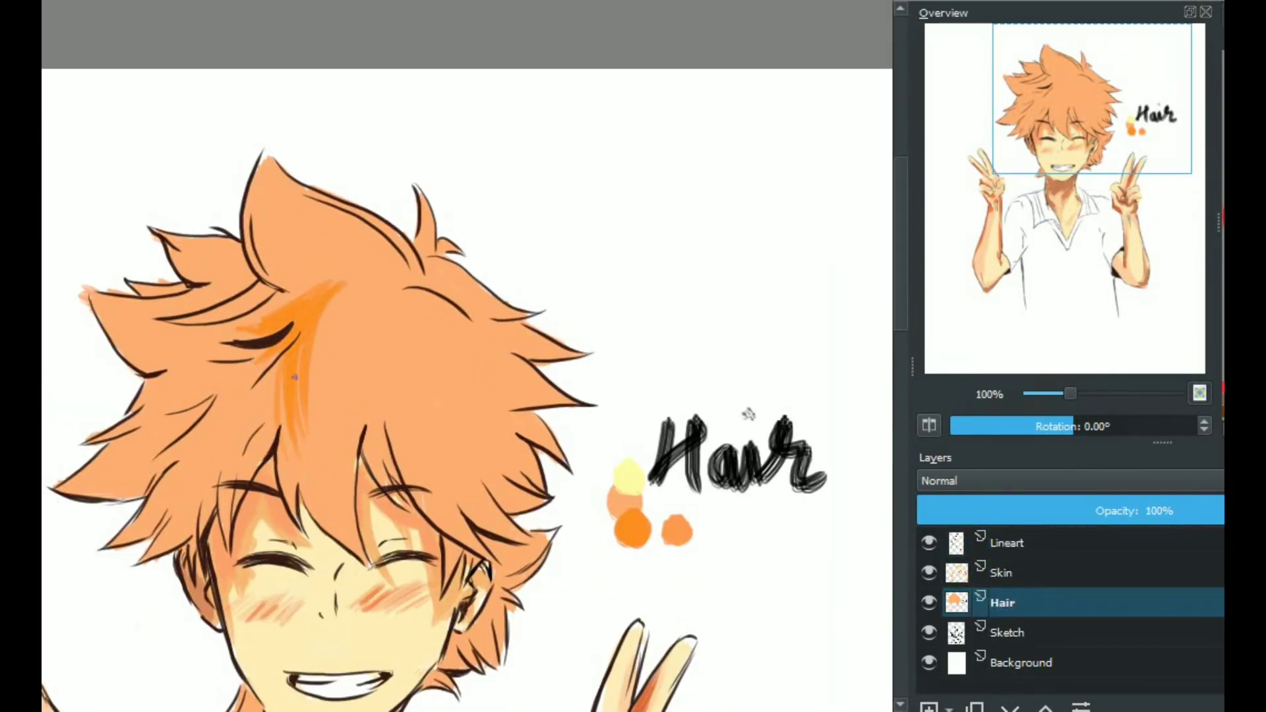
drag(288, 429, 366, 557)
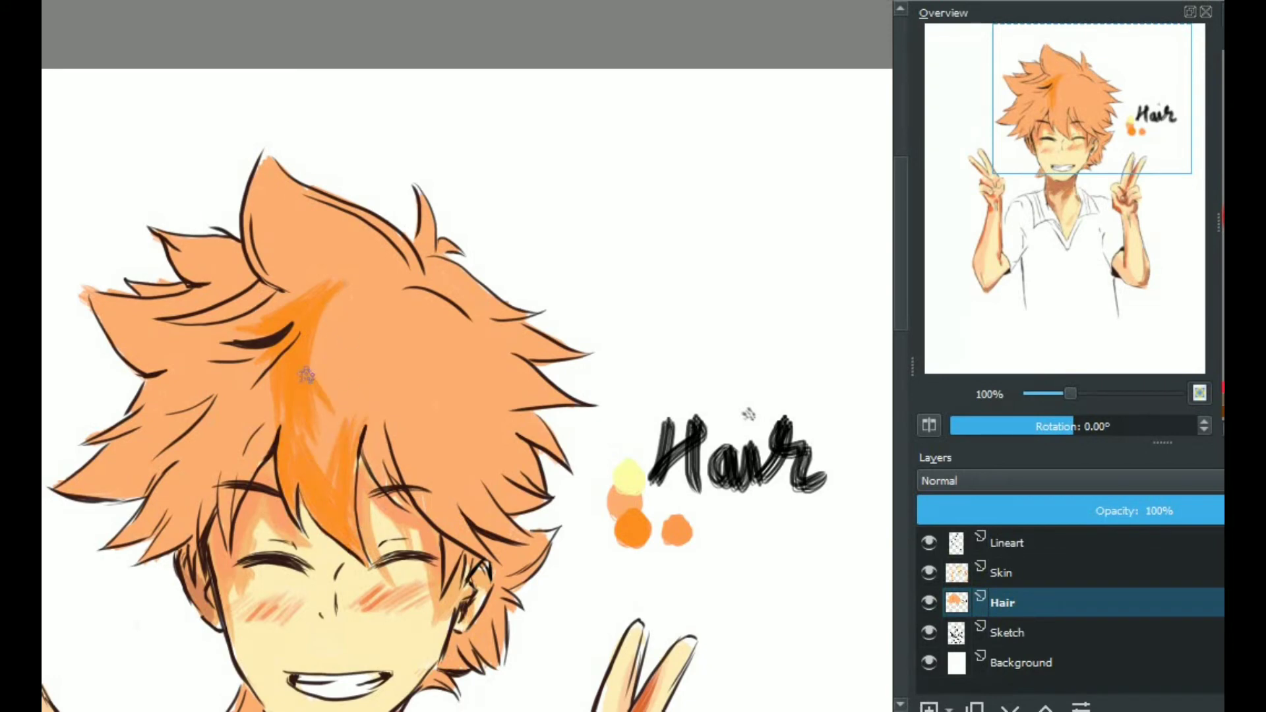
- Spread the deeper orange shading from the central bang across the right side of the hair
drag(306, 375, 372, 396)
drag(437, 389, 376, 362)
drag(425, 413, 495, 447)
mouse_move(422, 422)
mouse_down()
mouse_move(521, 389)
mouse_move(389, 424)
mouse_up()
scroll(415, 365, down, 1)
scroll(266, 406, up, 1)
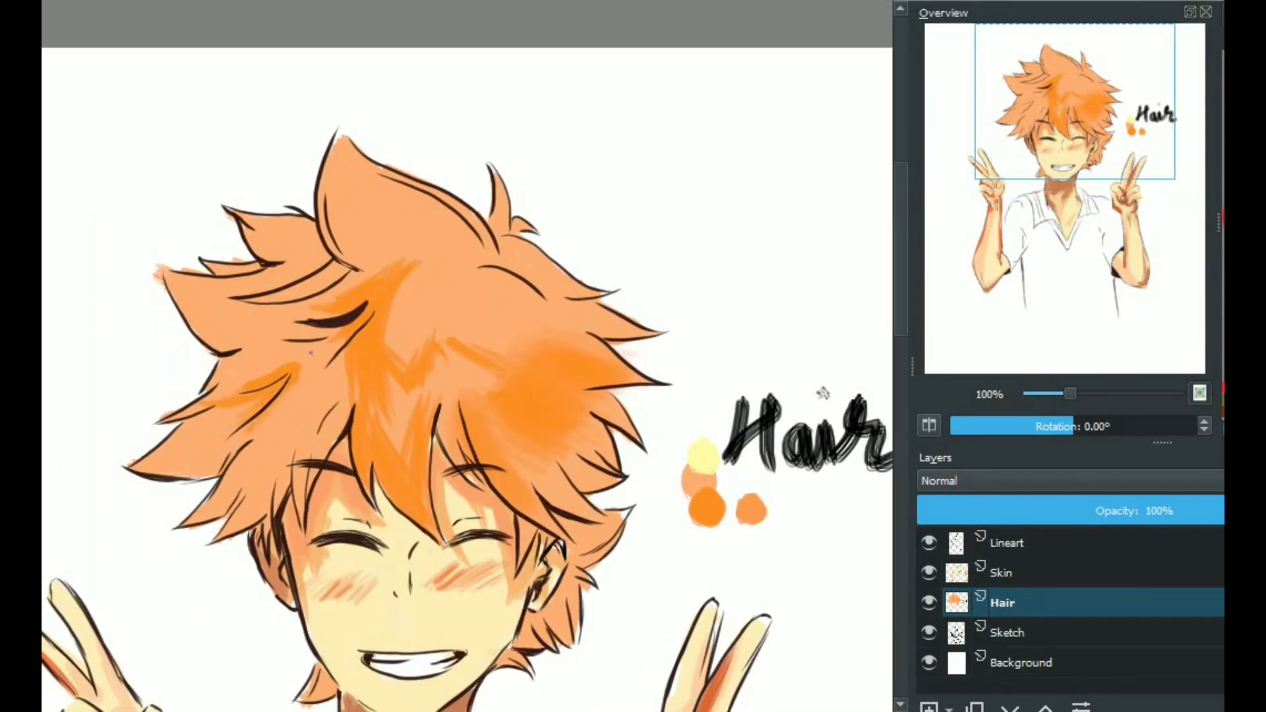
- Add deeper orange strokes to the left-side strands, the inner edge of the top tuft and the hair behind the ear
drag(311, 352, 344, 438)
drag(344, 229, 335, 175)
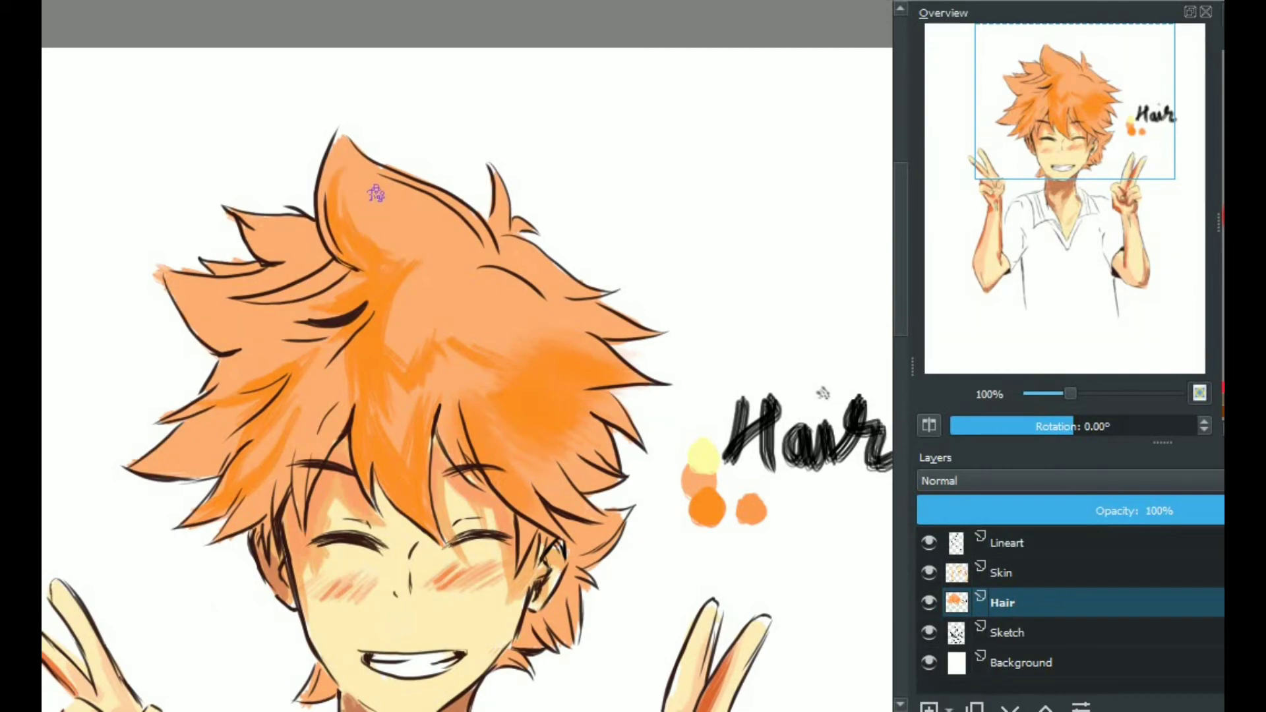
scroll(823, 393, down, 1)
scroll(823, 393, up, 1)
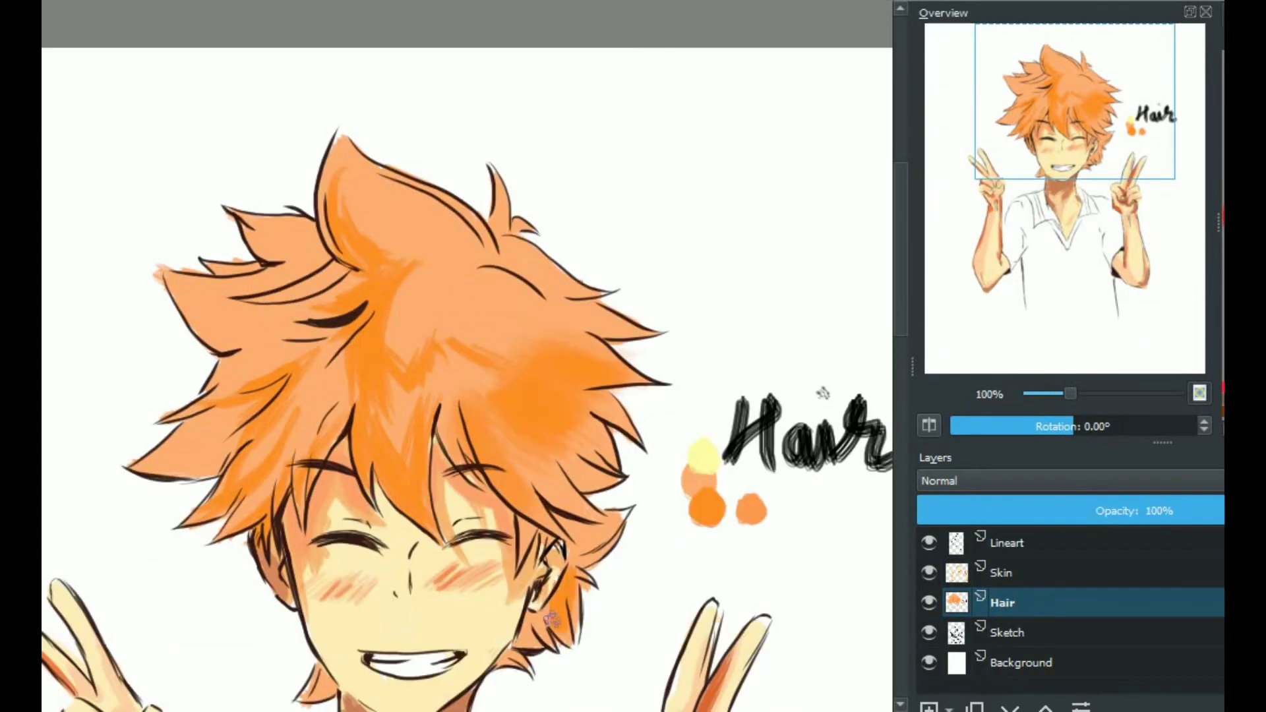
- Darken the parting, central bang and left bangs with soft reddish-brown shadow strokes
drag(369, 320, 366, 414)
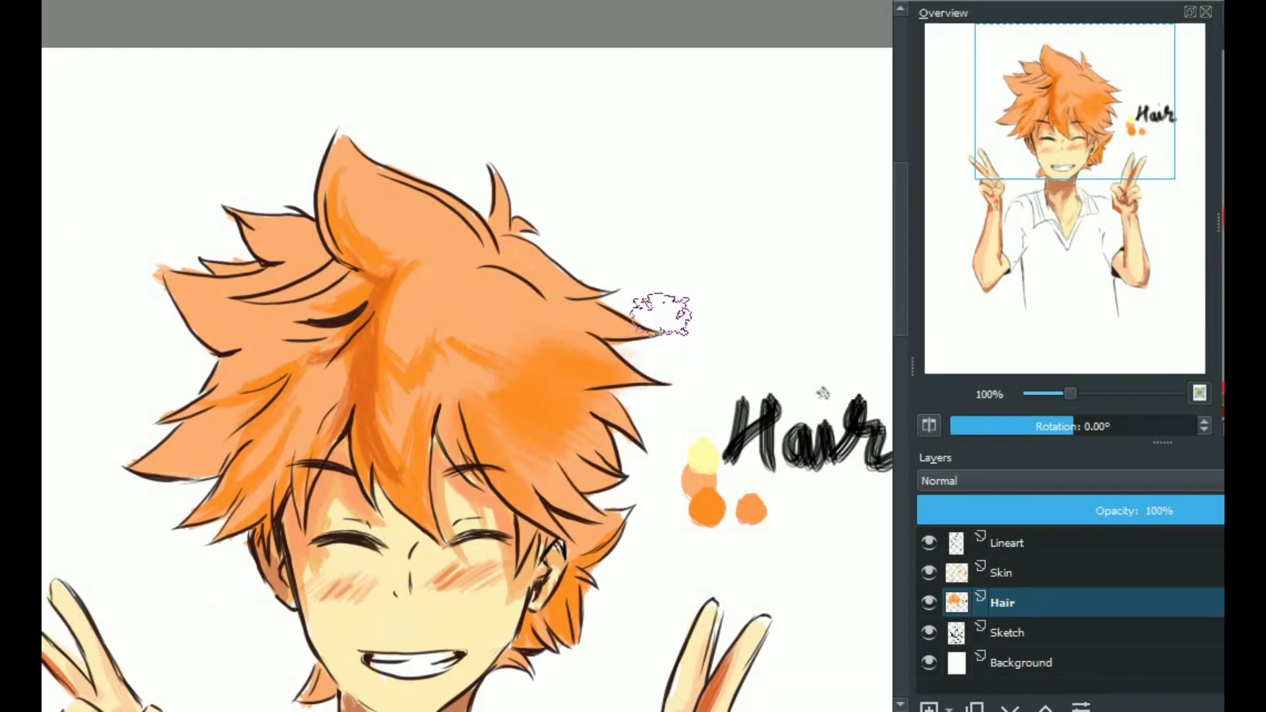
drag(422, 296, 389, 455)
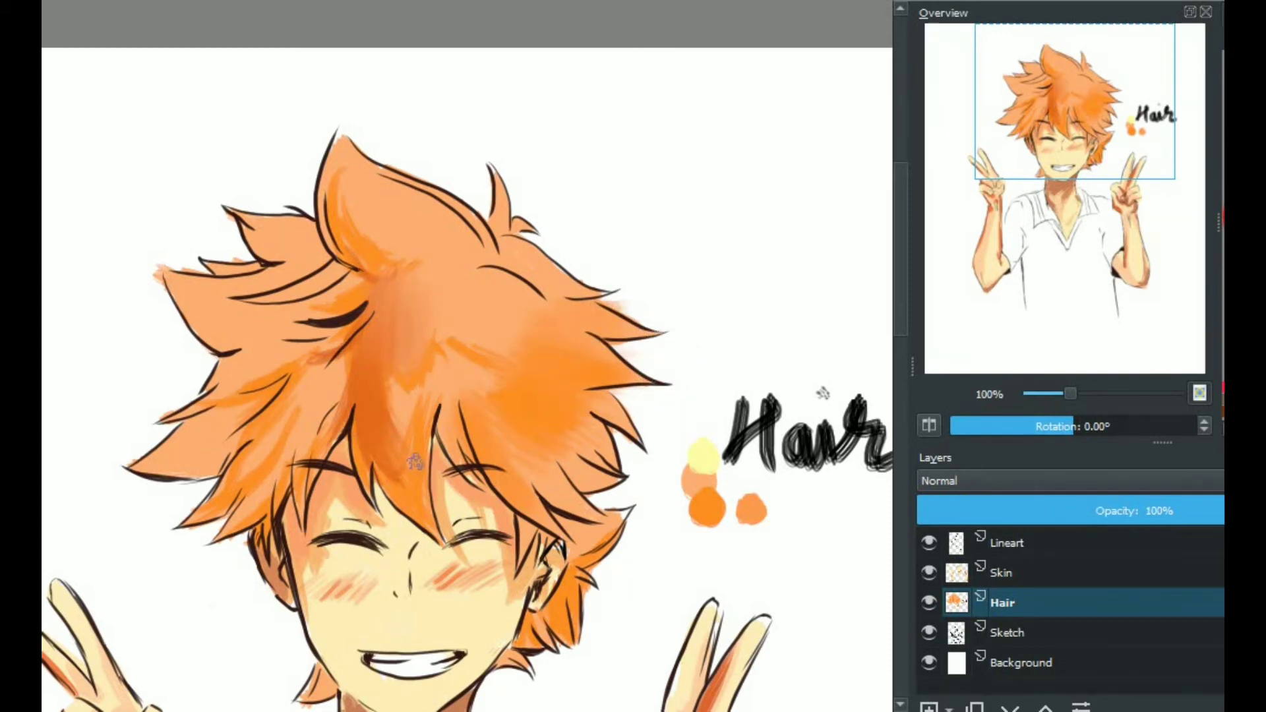
mouse_move(270, 390)
mouse_down()
mouse_move(217, 487)
mouse_move(277, 521)
mouse_up()
drag(310, 416, 303, 521)
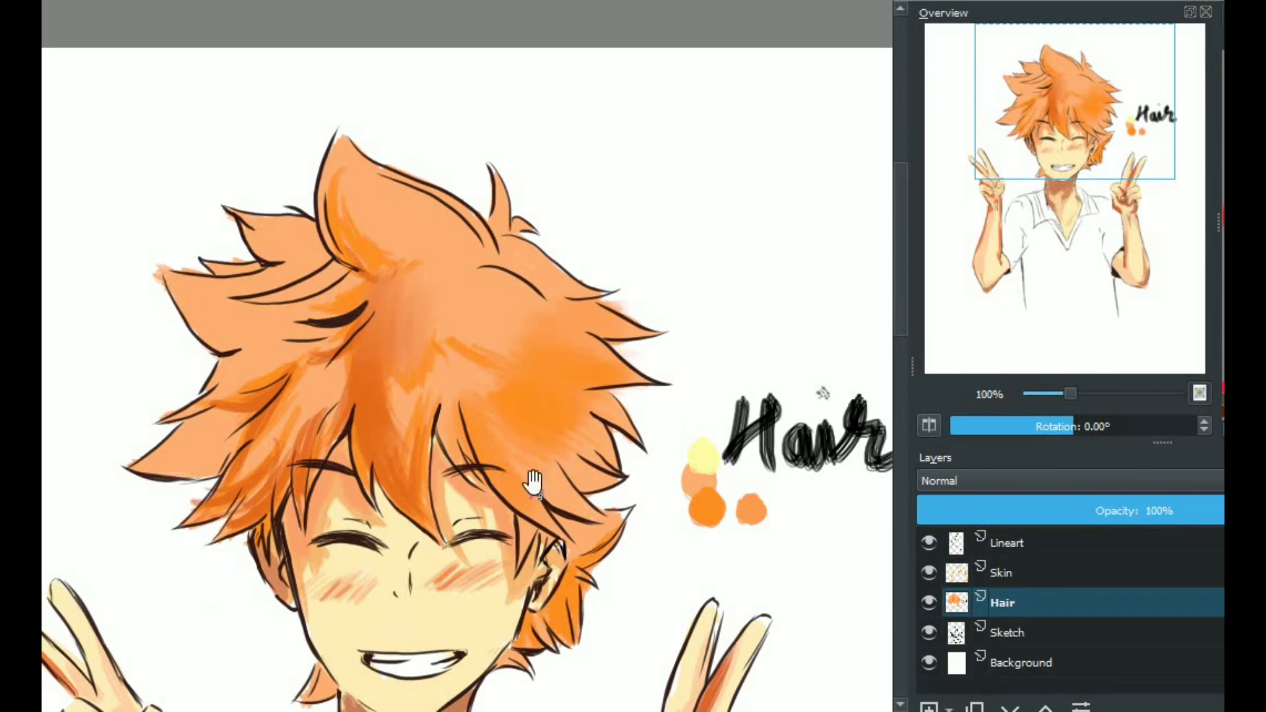
- Add dark red-orange strand strokes to the top tuft, the right side of the hair and the hair behind the ear
drag(458, 456, 414, 480)
key(2)
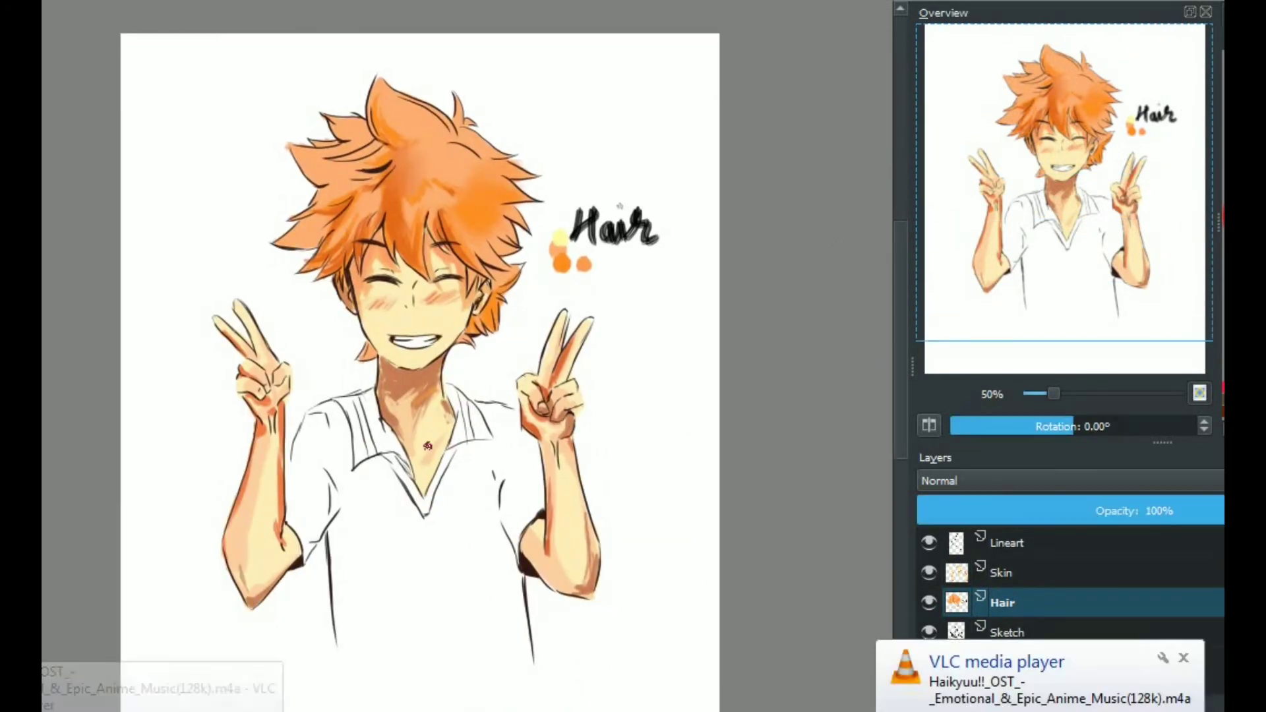
scroll(597, 399, up, 5)
scroll(597, 398, down, 3)
scroll(586, 247, up, 1)
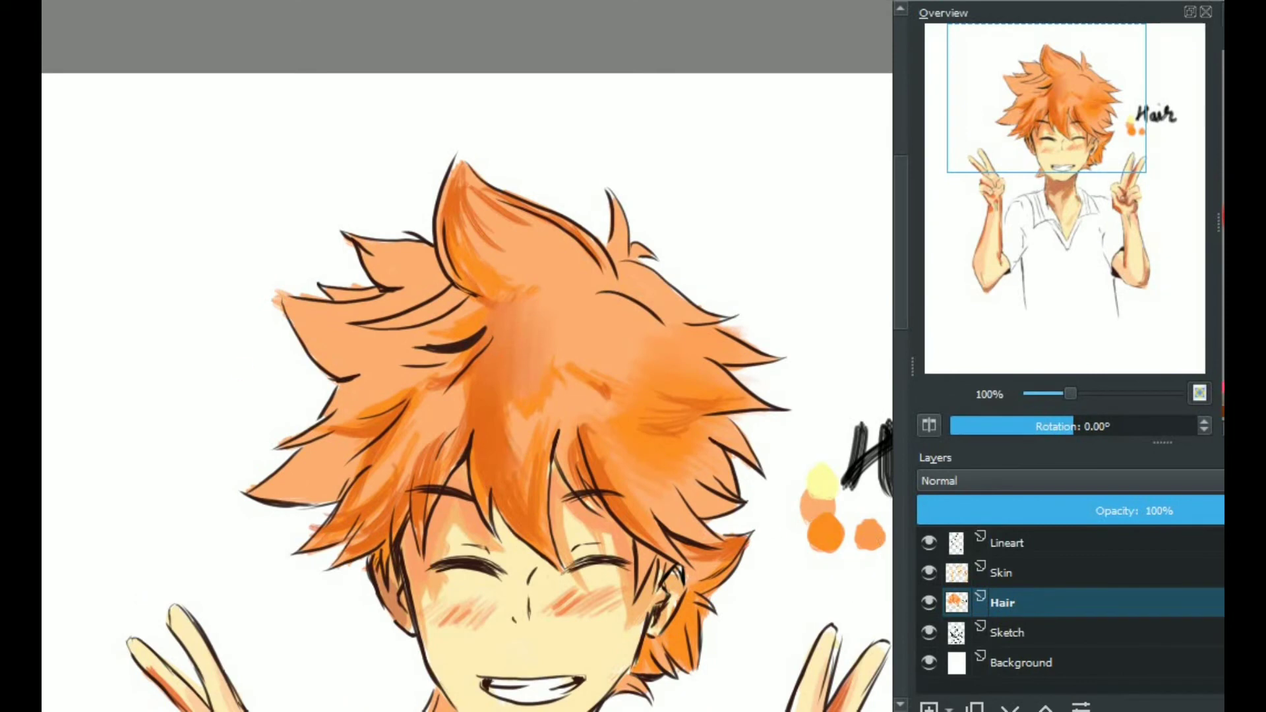
- Airbrush soft red-orange over the outer spikes along the left and upper-right edges of the hair
drag(369, 198, 277, 343)
drag(580, 185, 844, 370)
scroll(147, 455, down, 2)
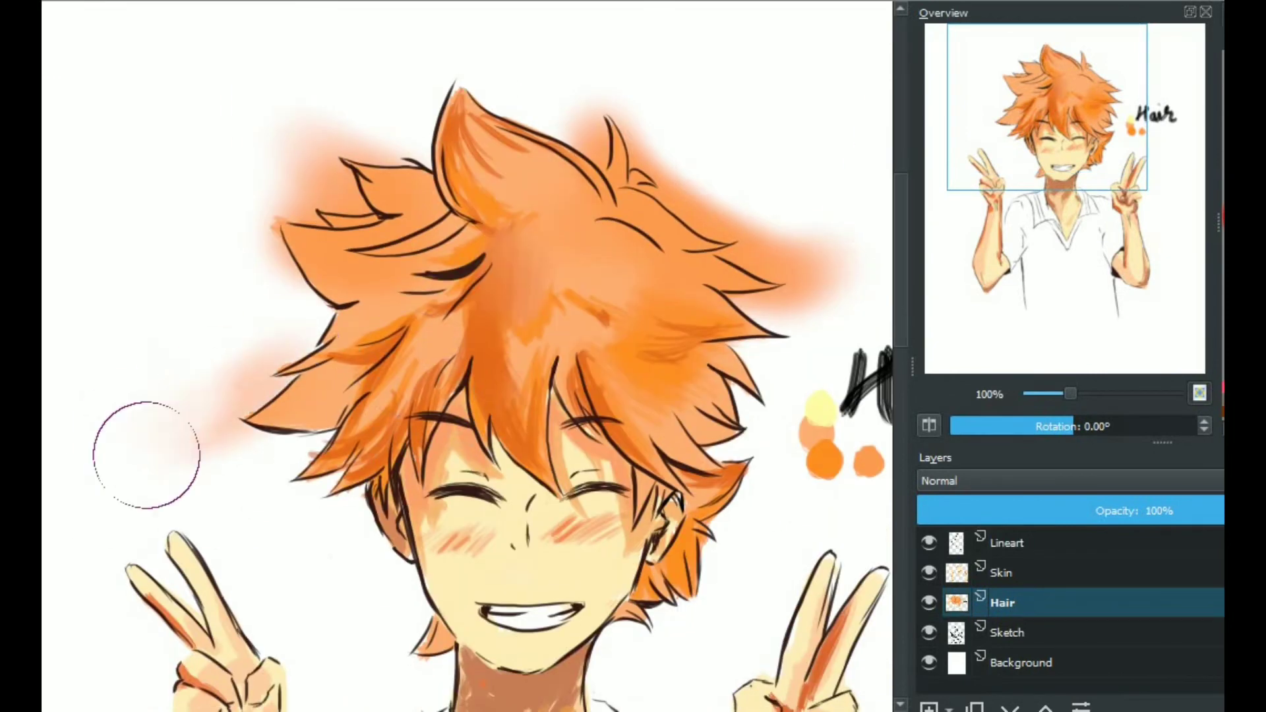
- Erase the airbrushed colour that spills outside the hair outline on both sides
drag(146, 455, 251, 389)
drag(251, 250, 337, 174)
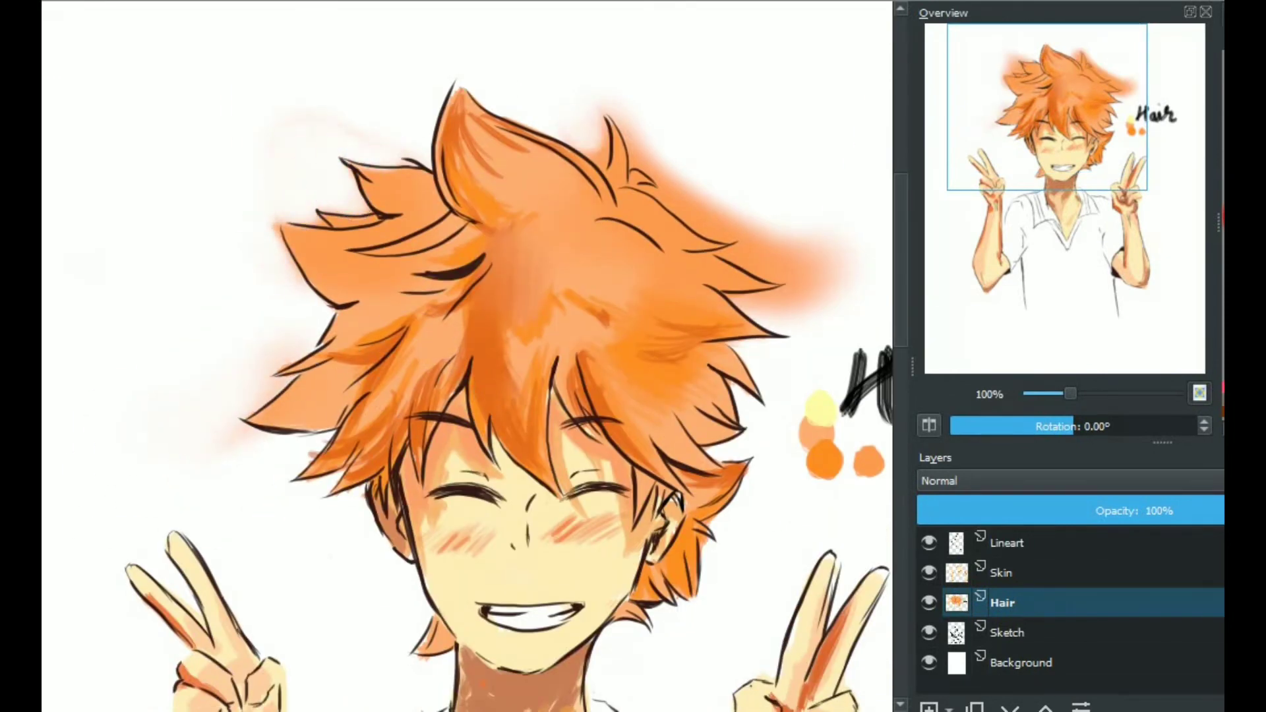
key(ctrl+z)
mouse_move(813, 245)
mouse_down()
mouse_move(780, 298)
mouse_move(810, 282)
mouse_move(777, 273)
mouse_up()
drag(641, 162, 700, 207)
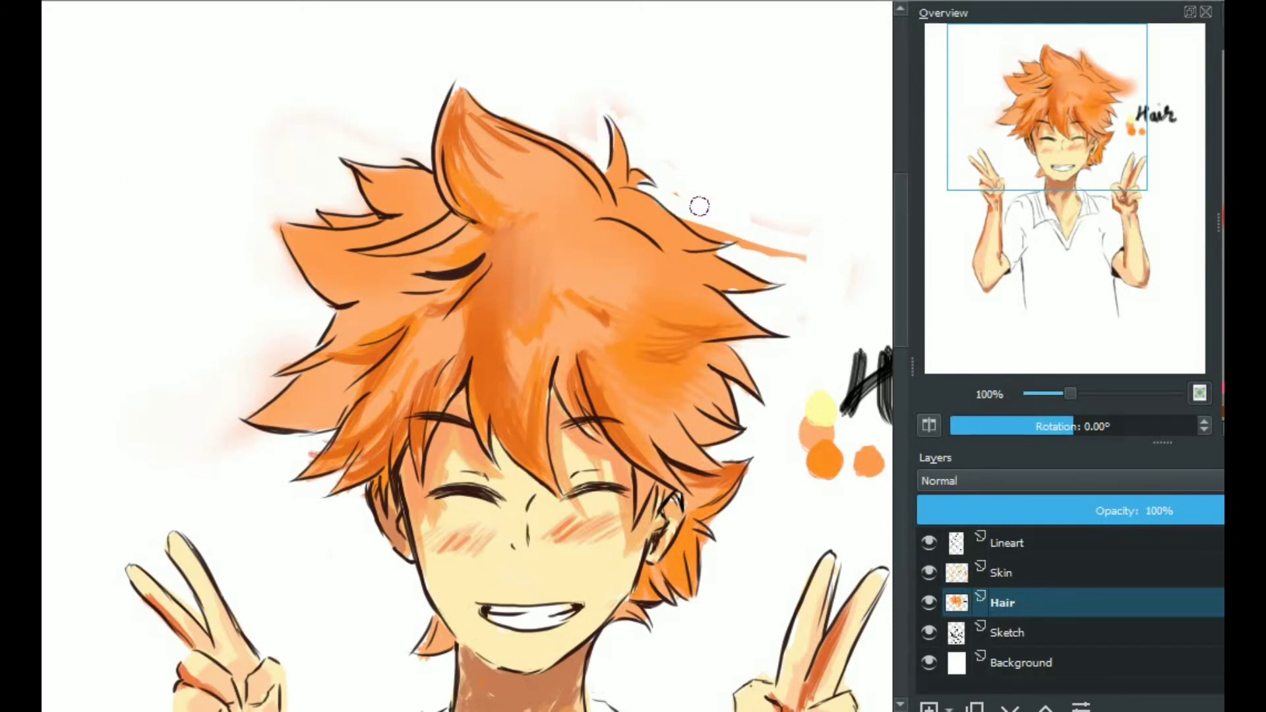
scroll(812, 246, down, 3)
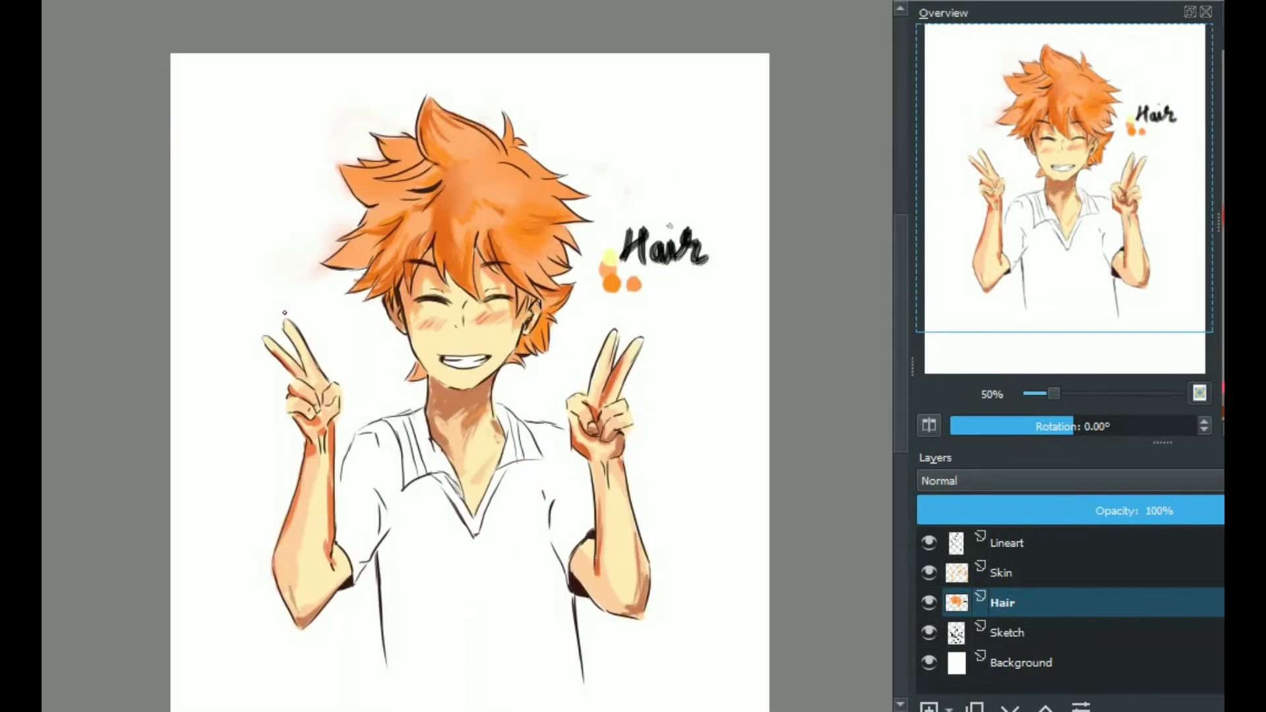
- Paint pale yellow highlights along the top tuft, at the parting and on the hair tip behind the ear
scroll(798, 196, up, 1)
scroll(798, 197, up, 1)
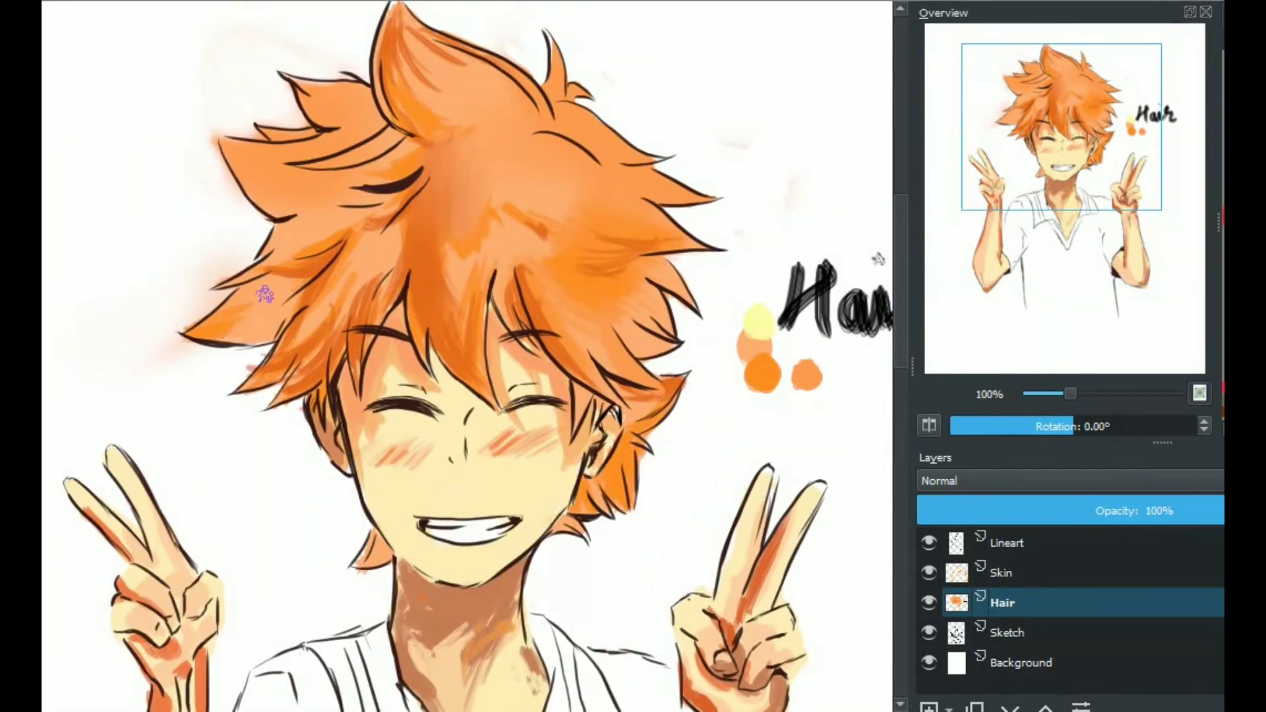
scroll(366, 267, up, 2)
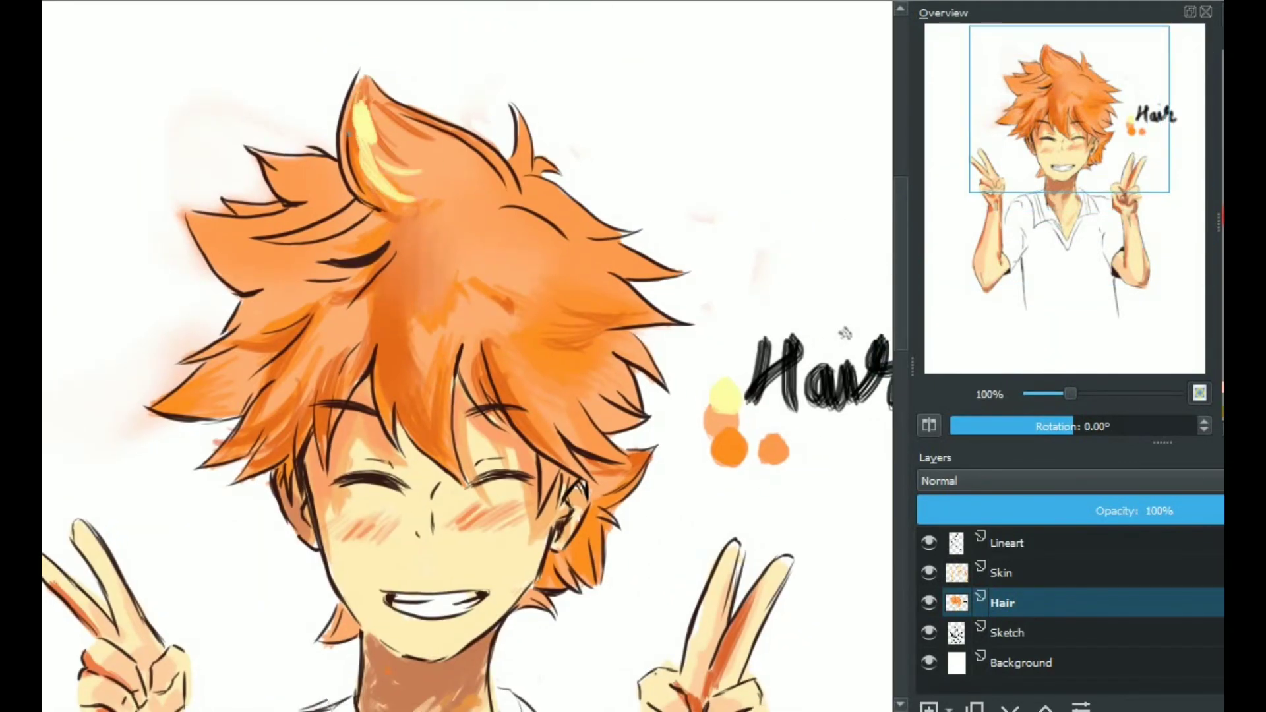
scroll(303, 241, down, 3)
scroll(504, 485, up, 2)
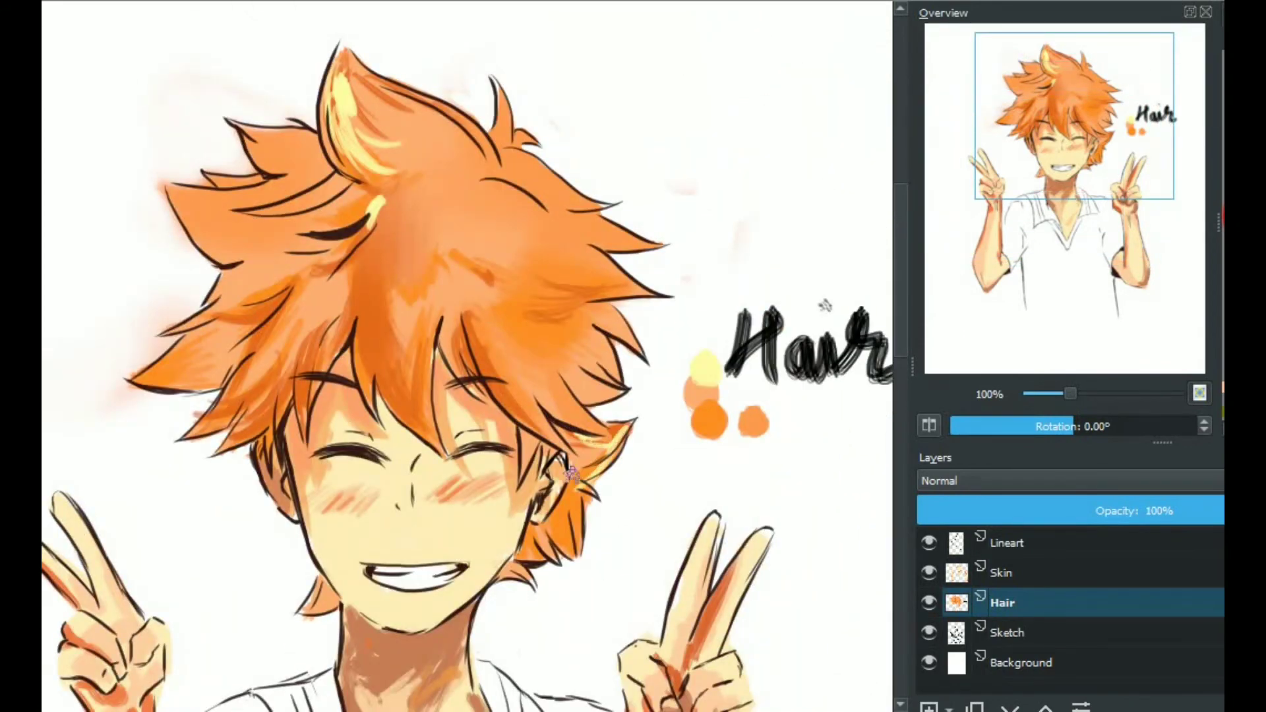
- Dab a row of white shine spots across the bangs, with a few more on the upper-right hair
scroll(684, 446, up, 2)
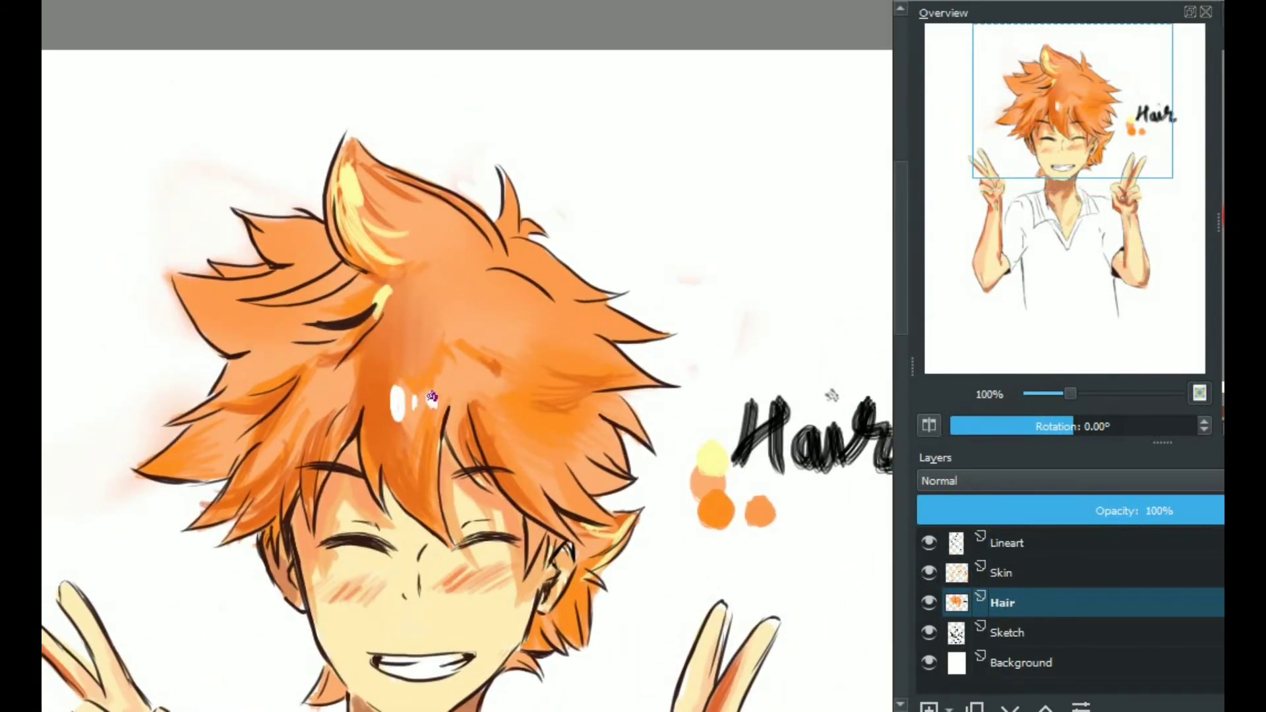
scroll(298, 413, down, 2)
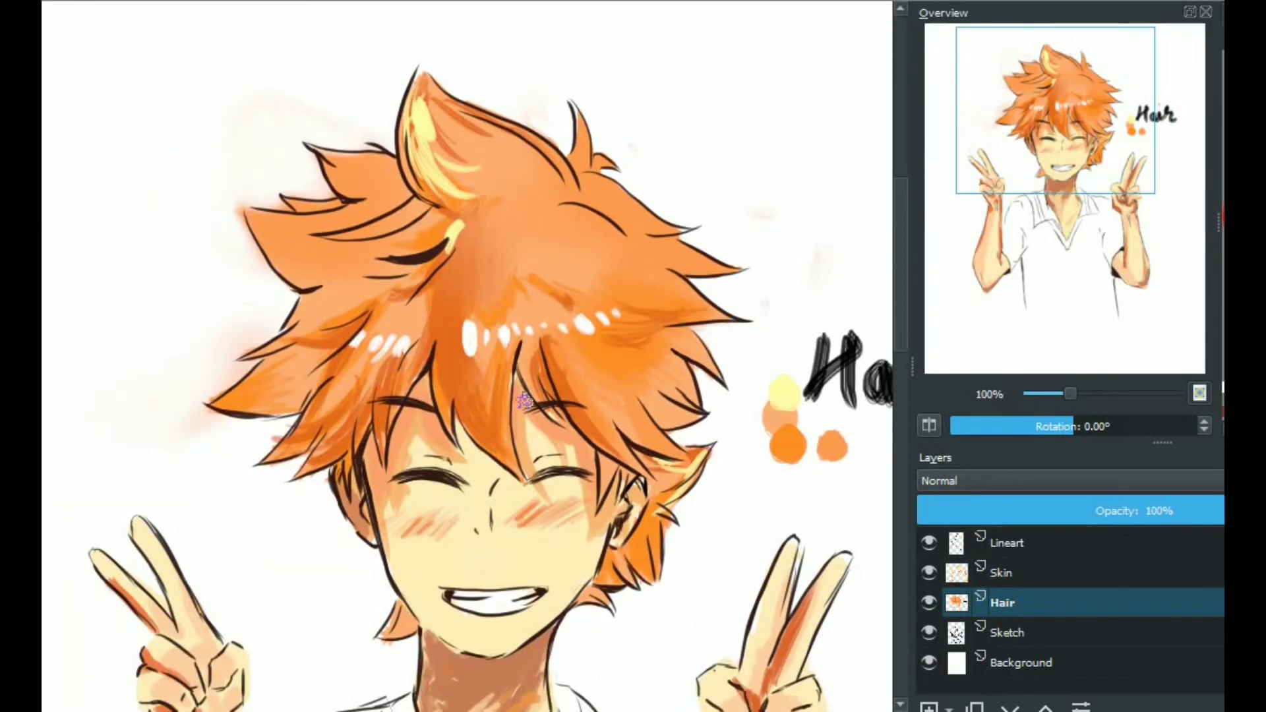
scroll(552, 341, right, 2)
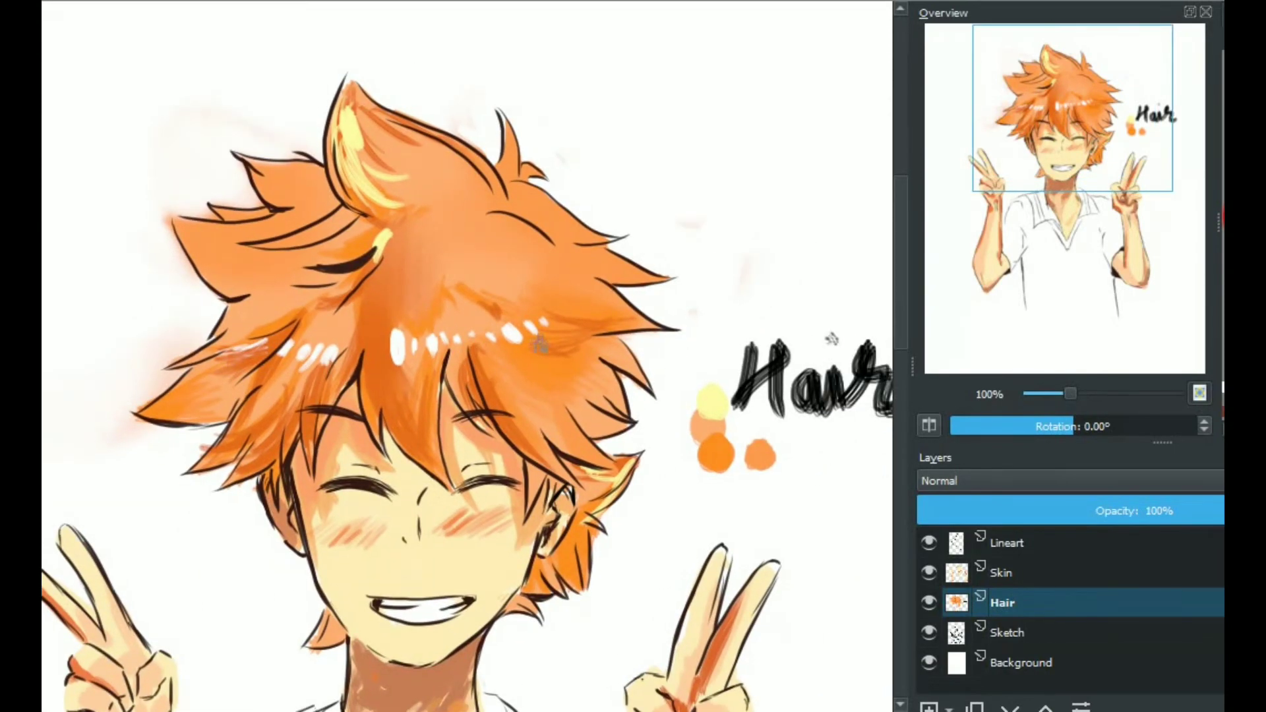
scroll(573, 285, down, 3)
scroll(596, 476, up, 3)
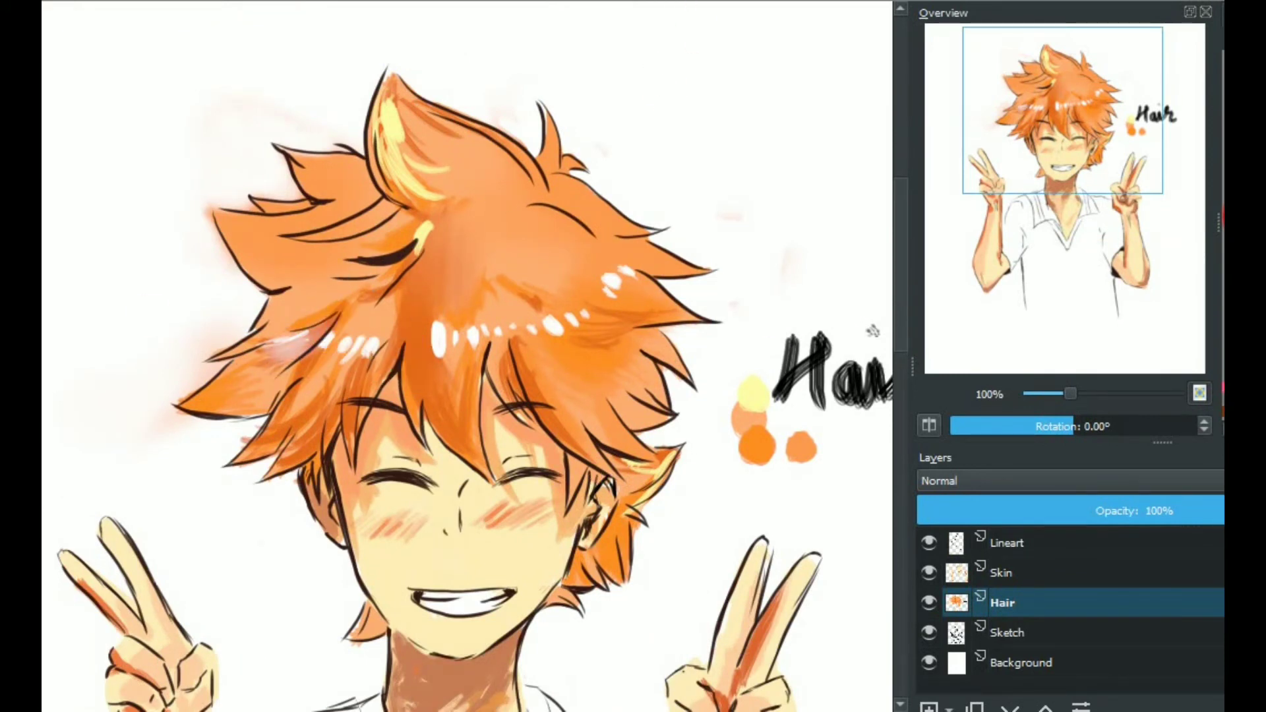
- Brush a soft purple tint onto the upper-left spikes, the upper-right edge and the lower-right strands of the hair
drag(251, 231, 343, 198)
scroll(462, 330, down, 1)
drag(560, 152, 698, 231)
drag(686, 389, 640, 386)
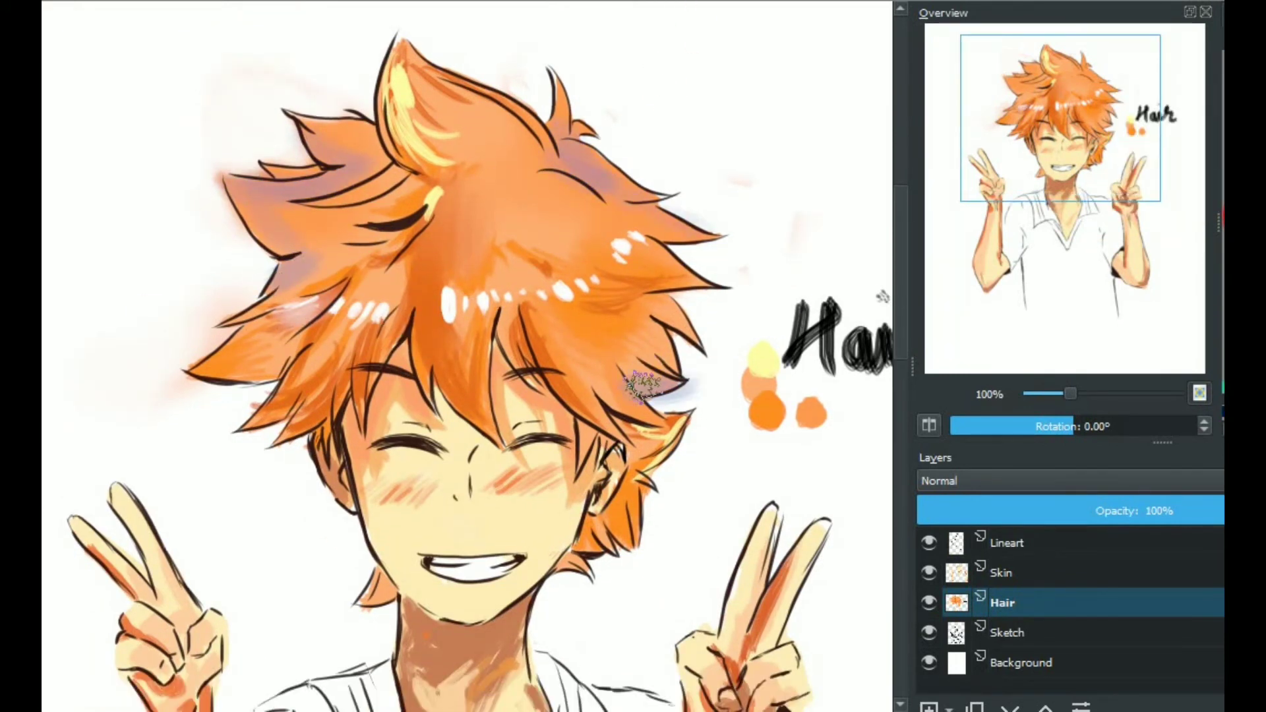
- Dab small yellow highlights over the crown, the bangs and the outer strands on both sides of the hair
scroll(212, 166, down, 3)
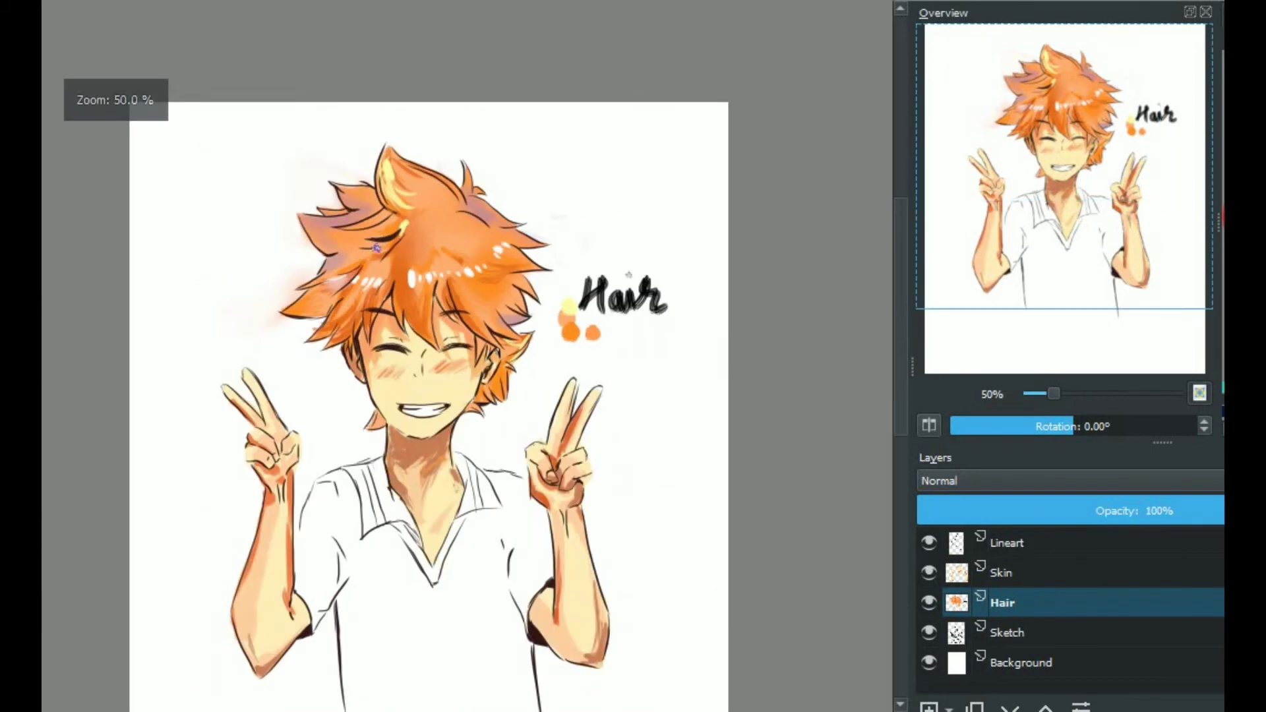
scroll(526, 415, up, 3)
scroll(407, 59, up, 3)
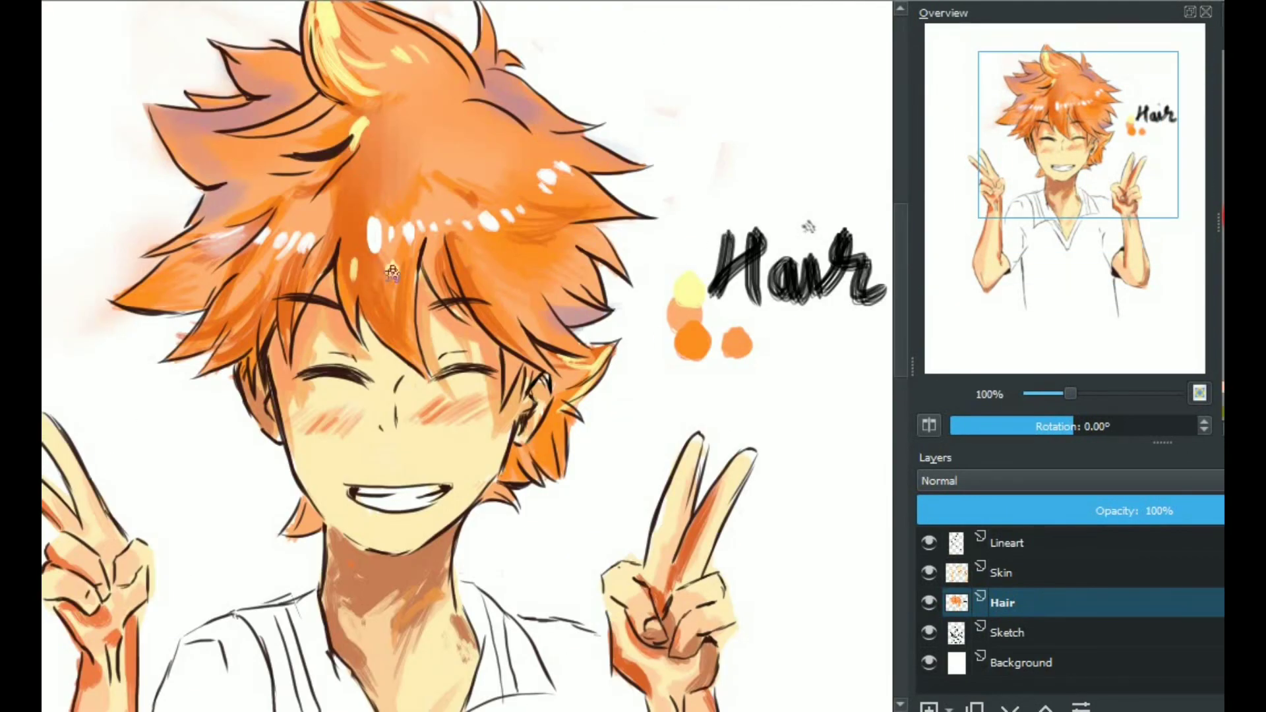
scroll(210, 277, down, 1)
drag(240, 338, 245, 367)
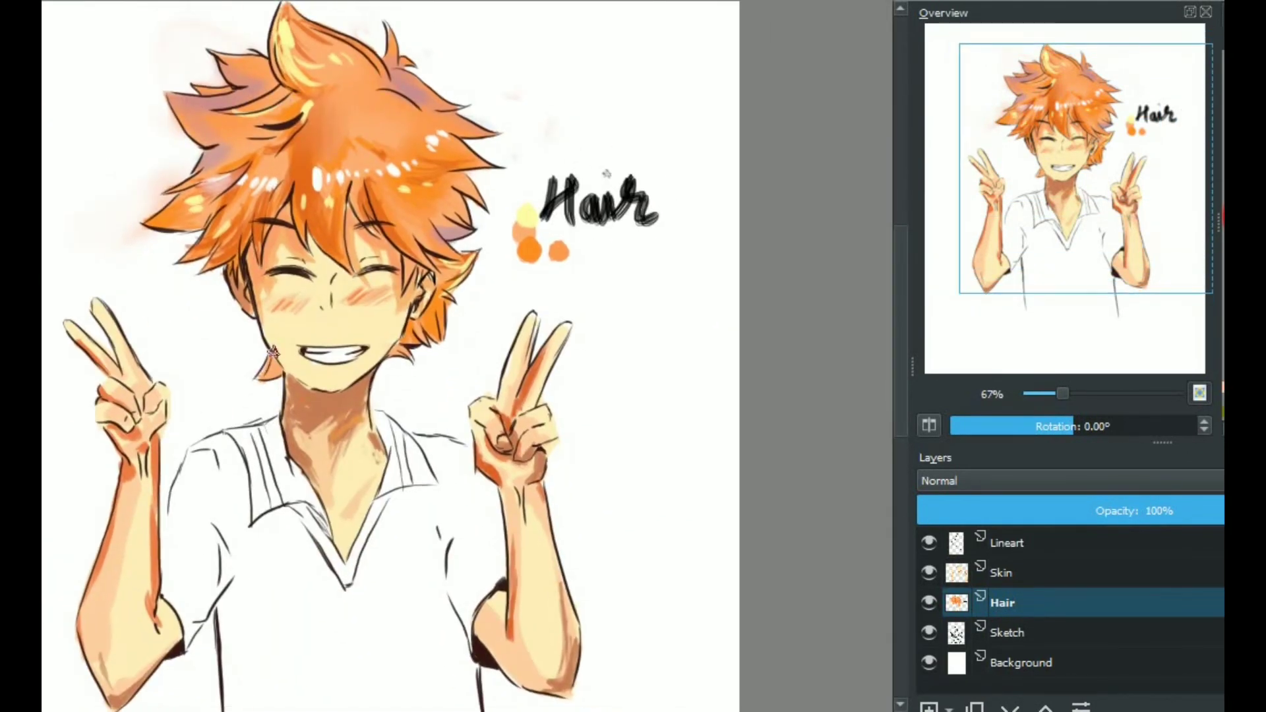
drag(478, 491, 558, 449)
scroll(558, 448, up, 1)
drag(485, 224, 545, 203)
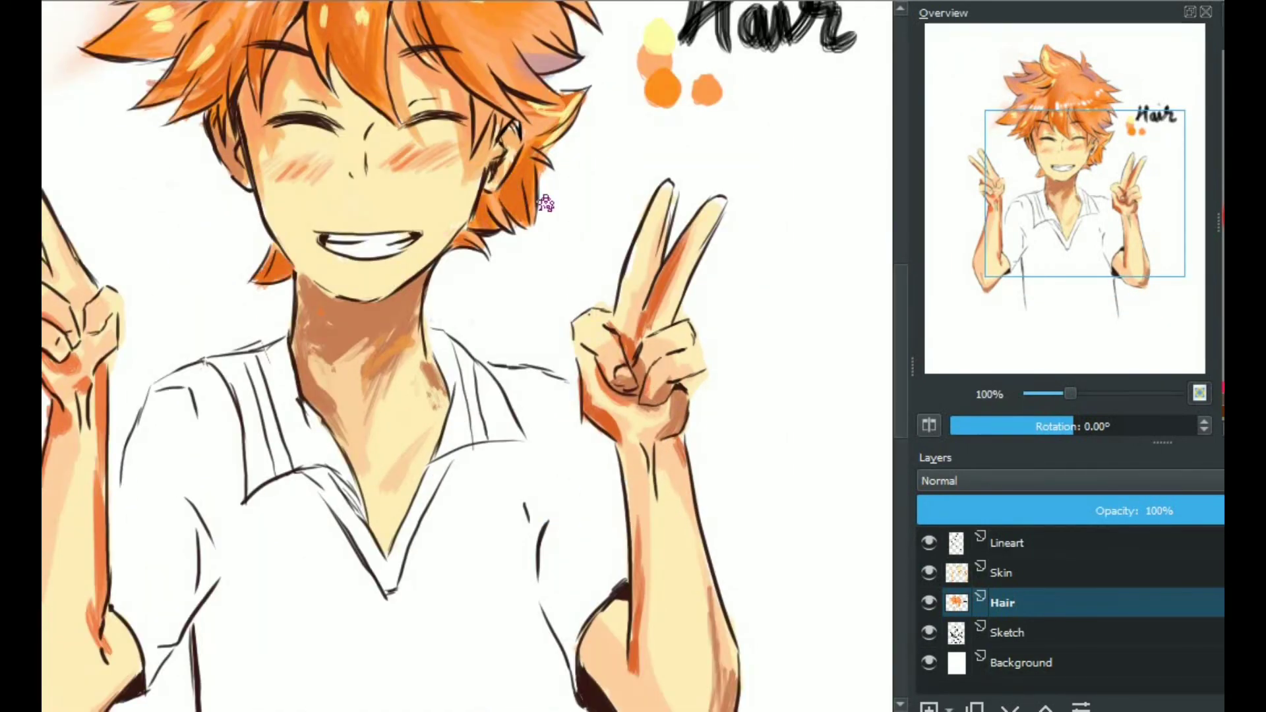
scroll(499, 482, down, 1)
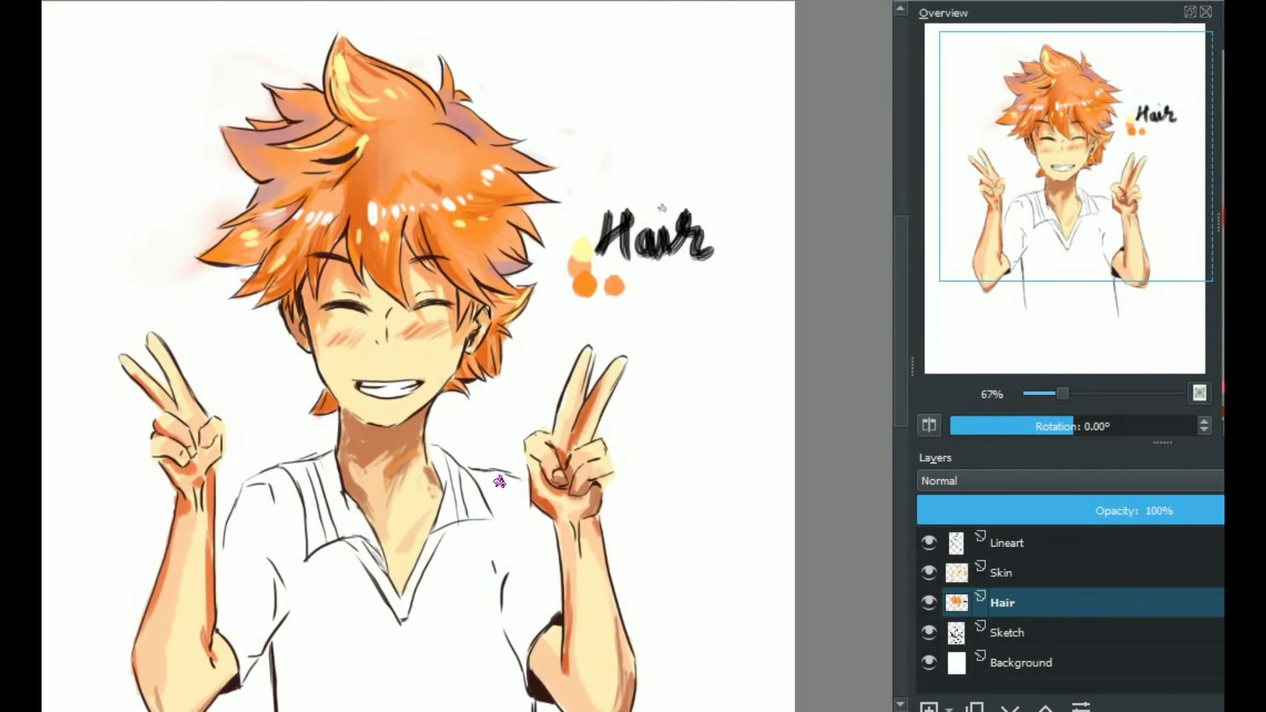
mouse_move(633, 227)
mouse_down()
mouse_move(585, 231)
mouse_move(664, 220)
mouse_up()
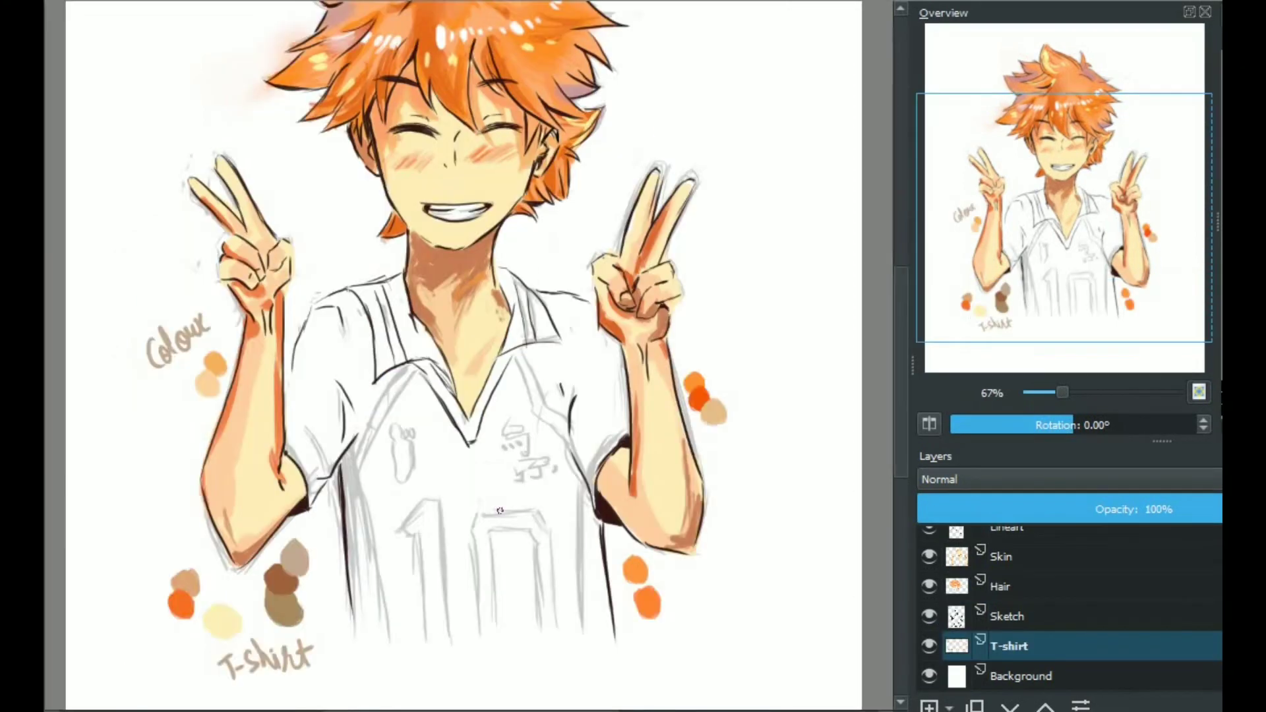
- Fill the jersey's body and both sleeves with flat brown on the T-shirt layer, leaving the collar white
scroll(493, 470, up, 1)
mouse_move(465, 541)
mouse_down()
mouse_move(492, 470)
mouse_move(462, 395)
mouse_move(561, 494)
mouse_up()
scroll(461, 395, up, 5)
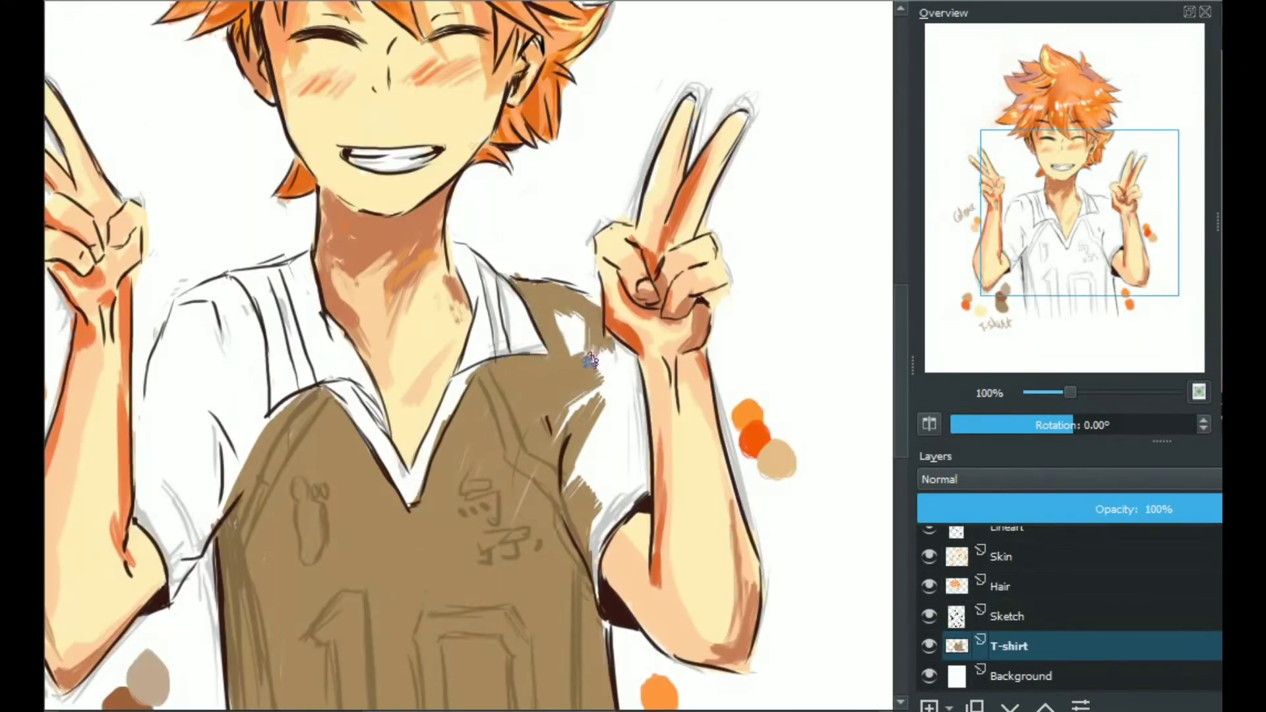
scroll(356, 491, down, 1)
drag(356, 491, 402, 356)
scroll(402, 356, down, 3)
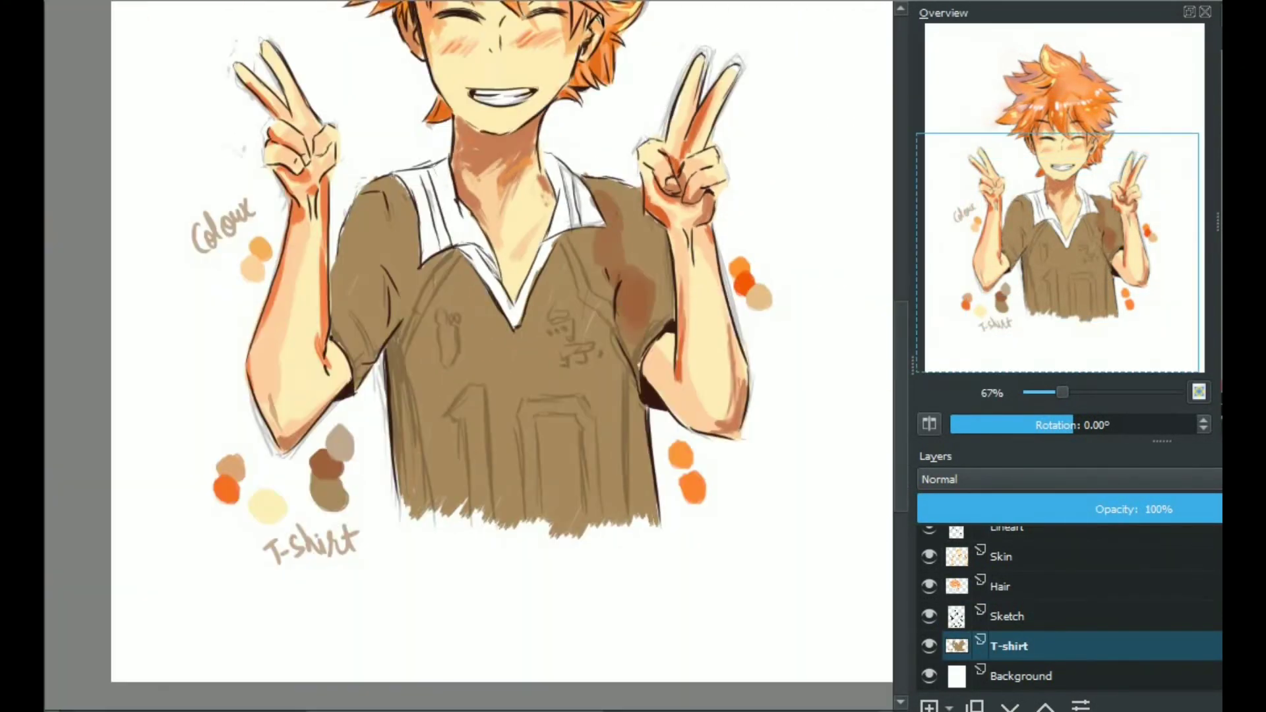
- Shade both sleeves and the upper chest of the jersey with reddish brown and greyish brown strokes
drag(574, 230, 585, 244)
drag(435, 185, 402, 297)
drag(461, 158, 415, 277)
scroll(598, 355, up, 1)
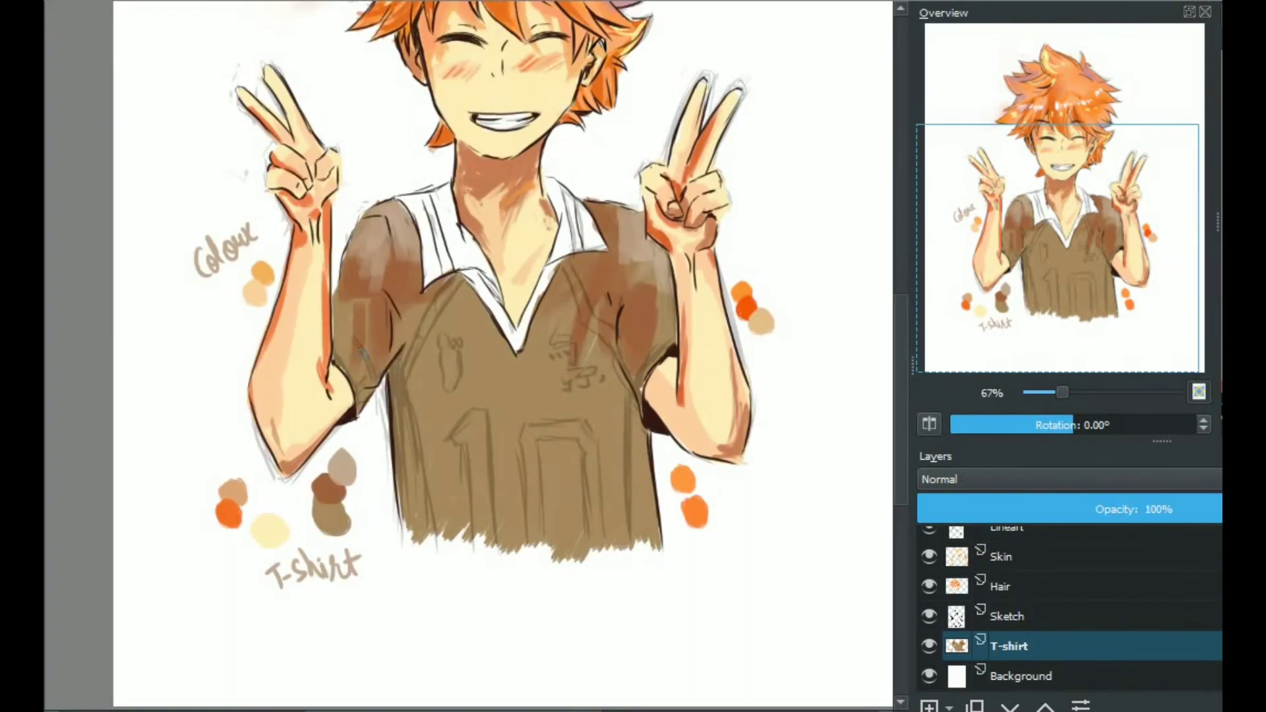
- Paint the jersey's side panels orange and colour the number 10, the foot-shaped emblem and the chest characters cream
scroll(598, 353, up, 3)
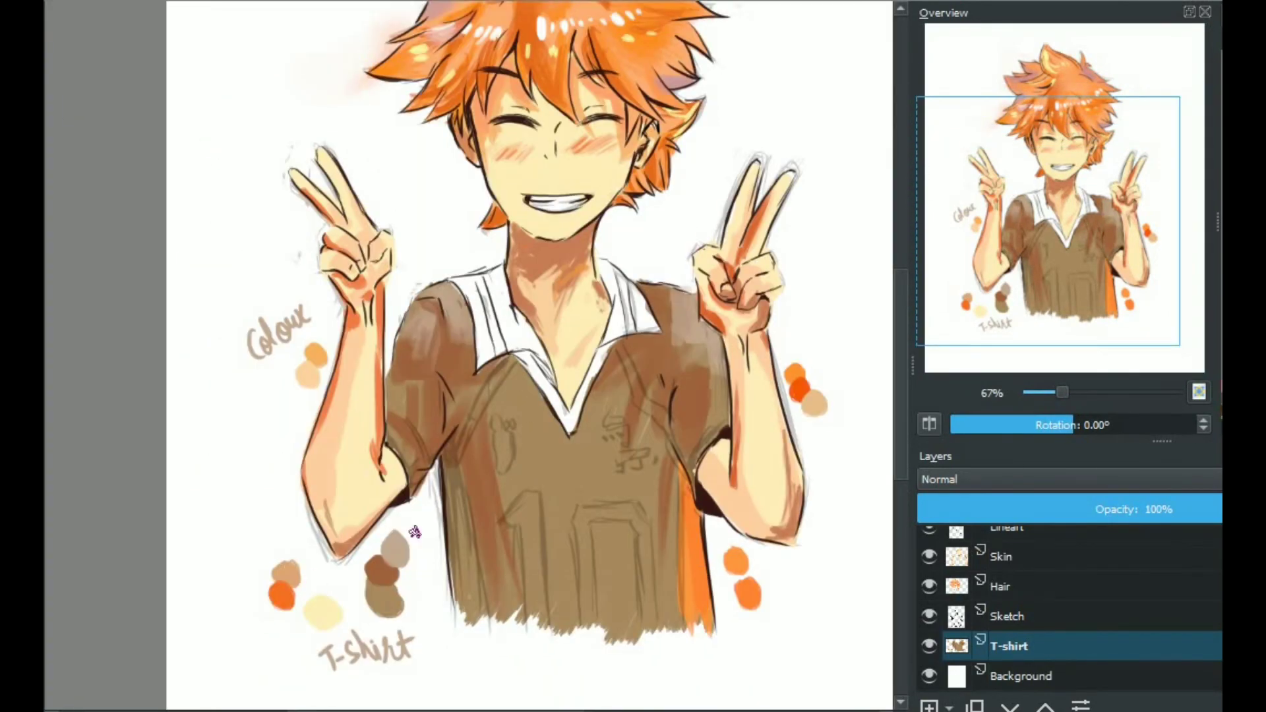
scroll(449, 472, down, 1)
scroll(450, 472, up, 4)
scroll(450, 472, down, 2)
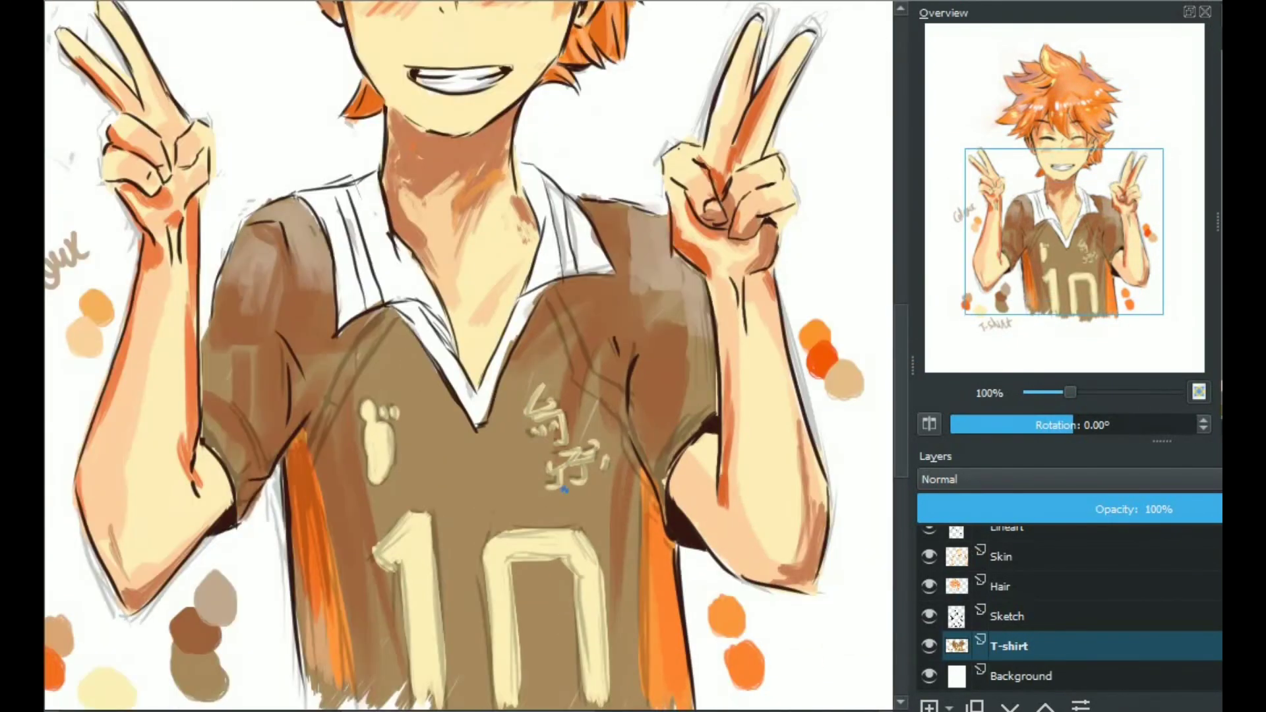
- Paint cream piping from the collar down to the side panels and move the T-shirt layer above the Sketch layer
scroll(457, 325, down, 2)
scroll(456, 324, down, 2)
scroll(456, 325, up, 2)
key(ctrl+Page_Up)
scroll(379, 375, up, 3)
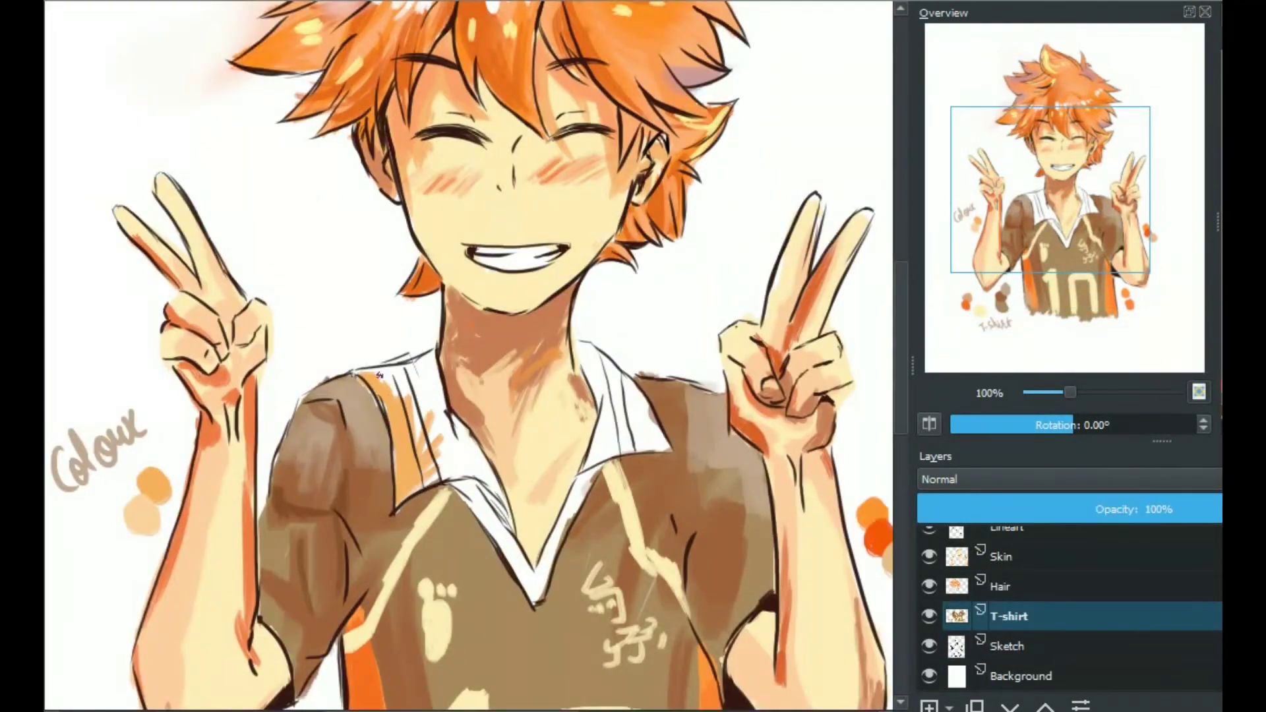
- Colour the left collar flap orange with a cream stripe and lay a light orange base on the right flap
scroll(462, 356, down, 1)
scroll(1007, 571, up, 1)
scroll(462, 356, down, 1)
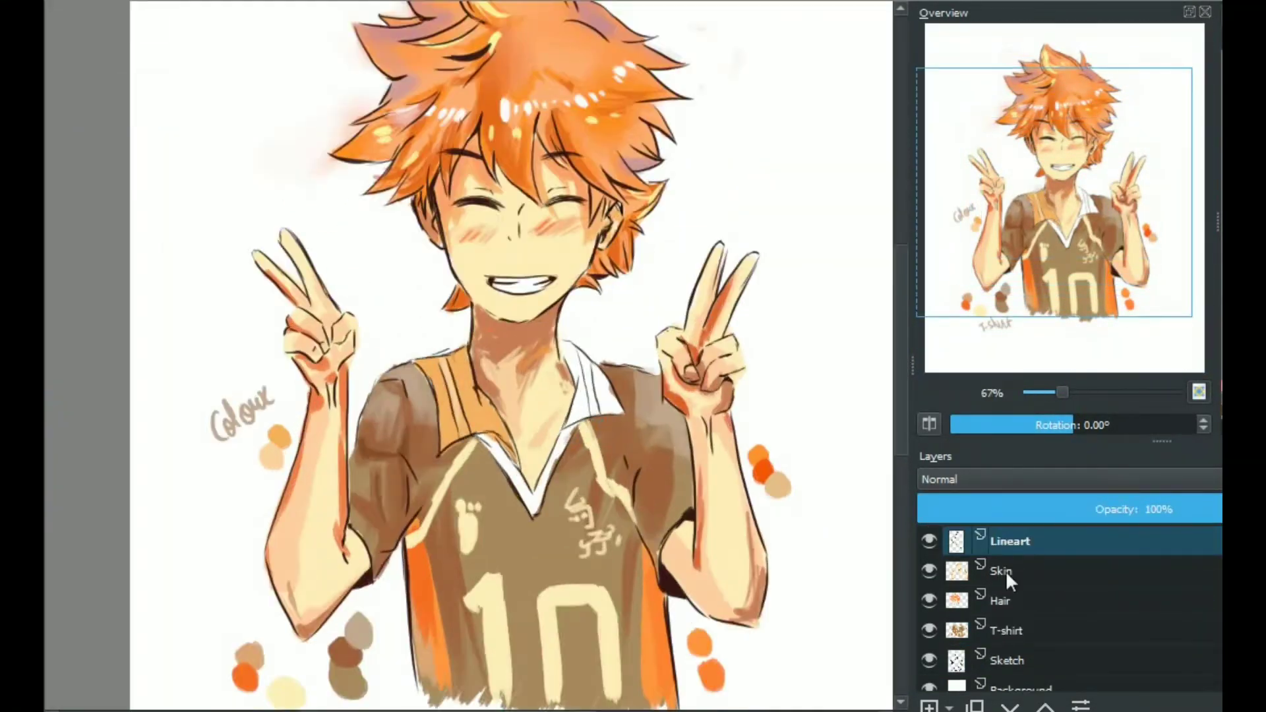
scroll(1006, 571, down, 1)
scroll(403, 548, up, 2)
drag(484, 473, 224, 422)
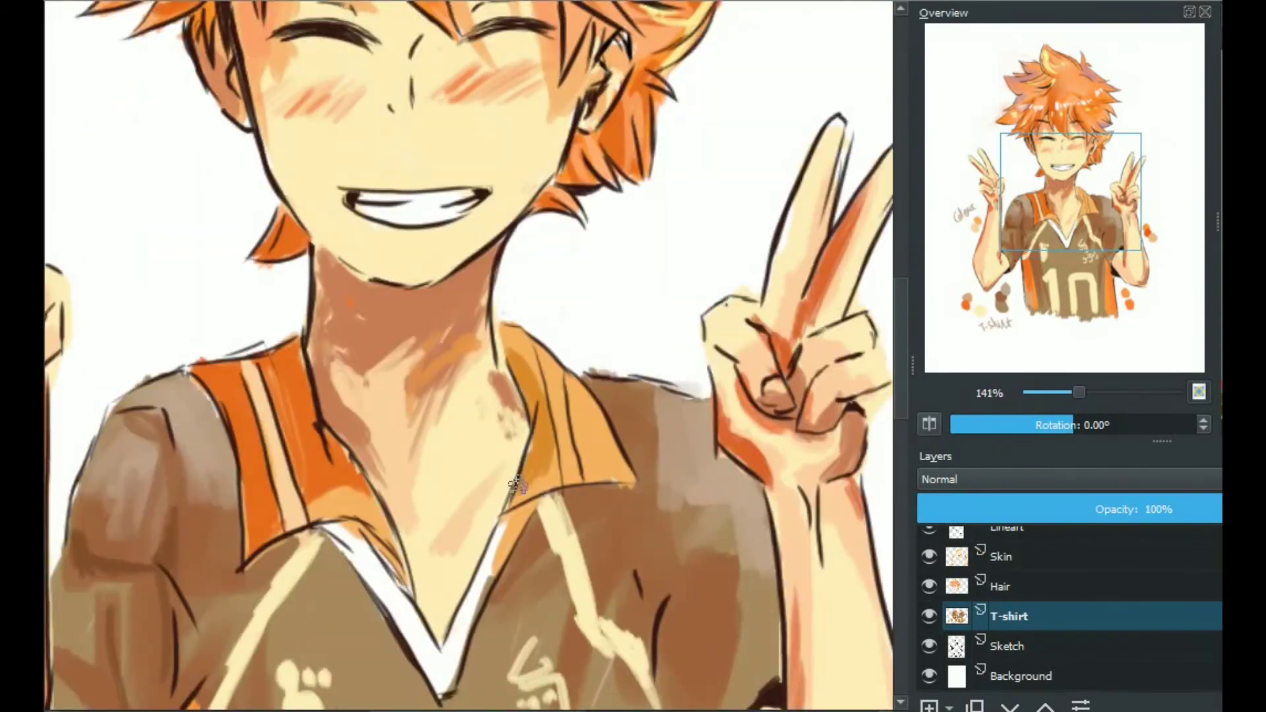
- Paint the right collar flap red-orange with a cream stripe and fill the V-neck trim with orange
scroll(461, 422, down, 1)
scroll(659, 427, up, 1)
drag(660, 427, 544, 420)
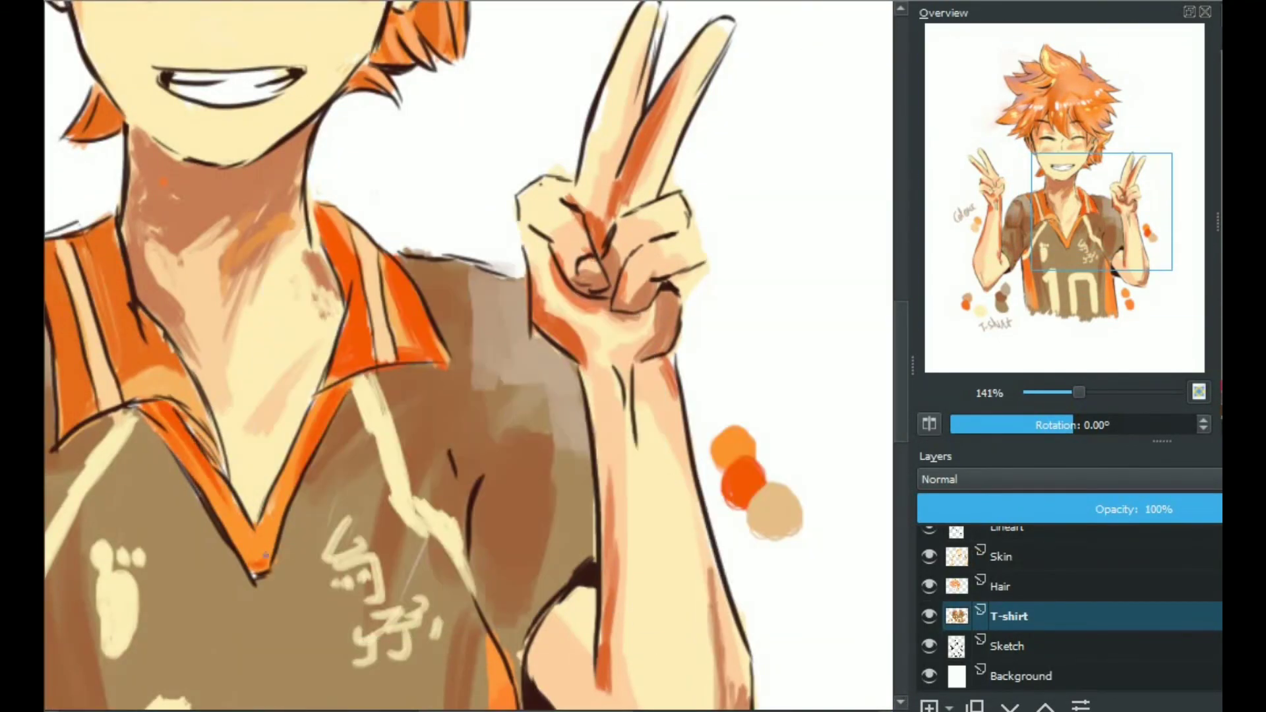
scroll(461, 356, down, 4)
scroll(461, 356, up, 3)
drag(198, 462, 606, 350)
drag(319, 89, 328, 292)
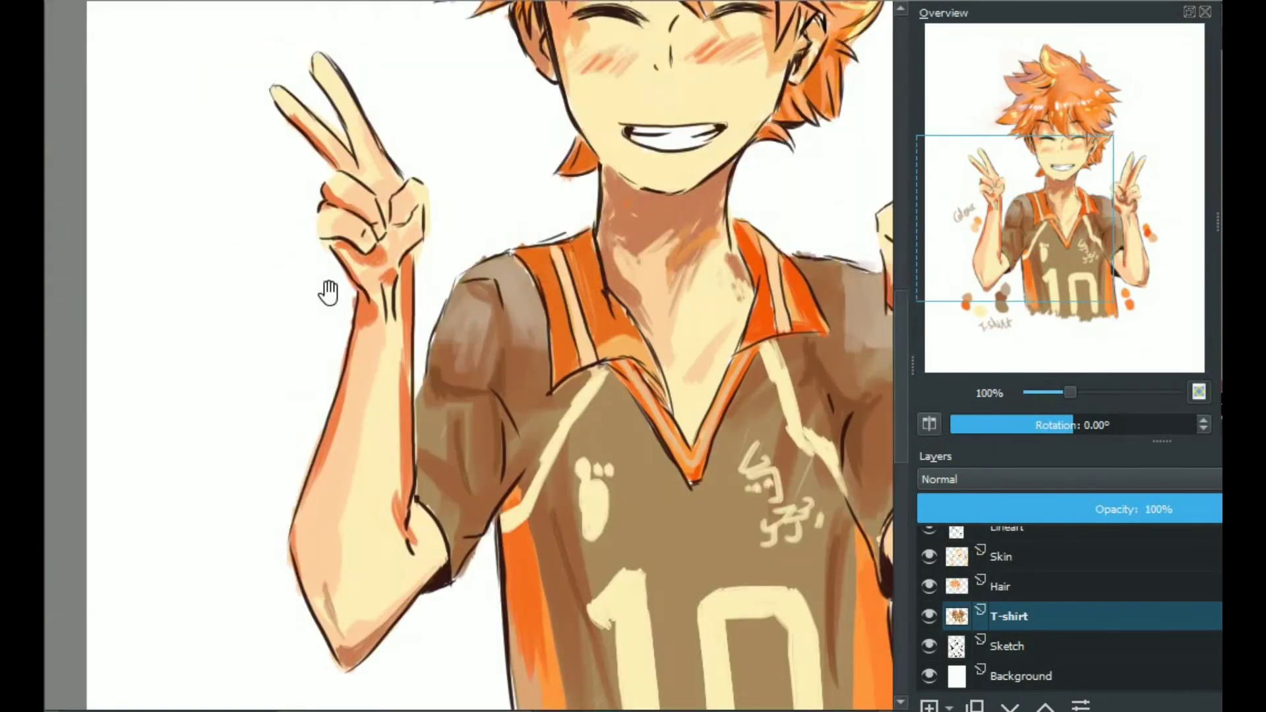